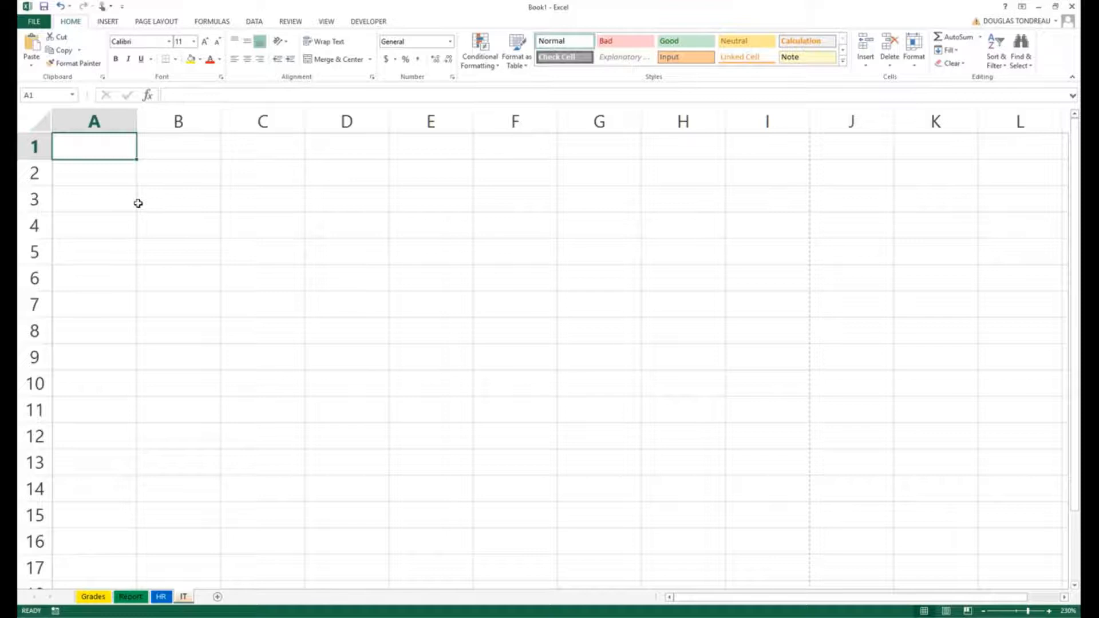
Step: Enter the title 'NBA Championship' in cell A1, fixing the typo before committing
type("NBA ")
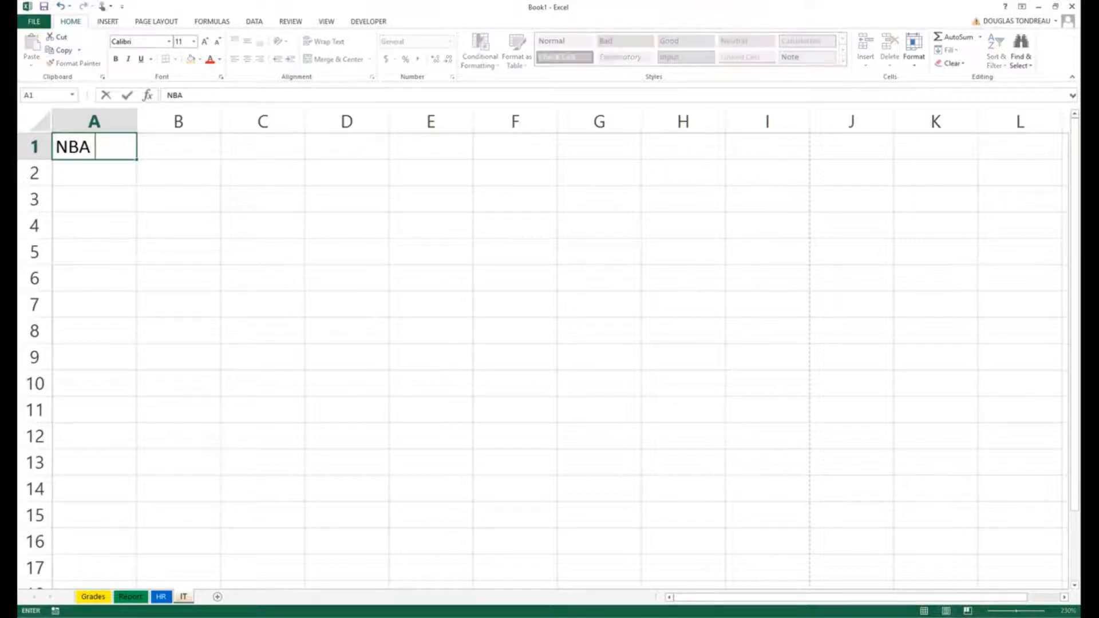
type("Championship")
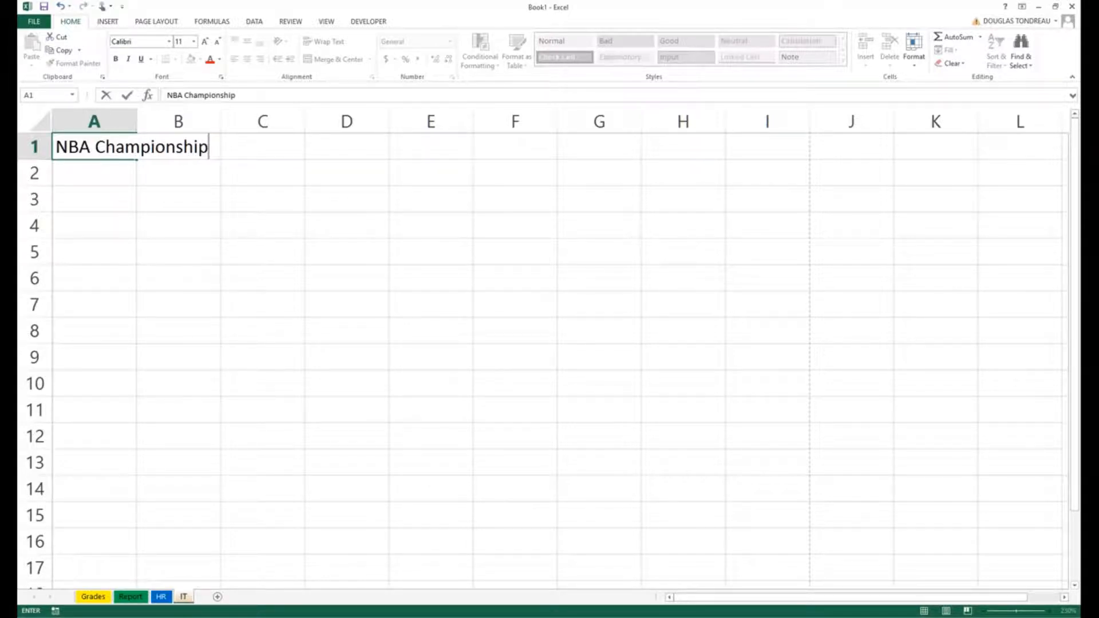
left_click(177, 199)
left_click(63, 146)
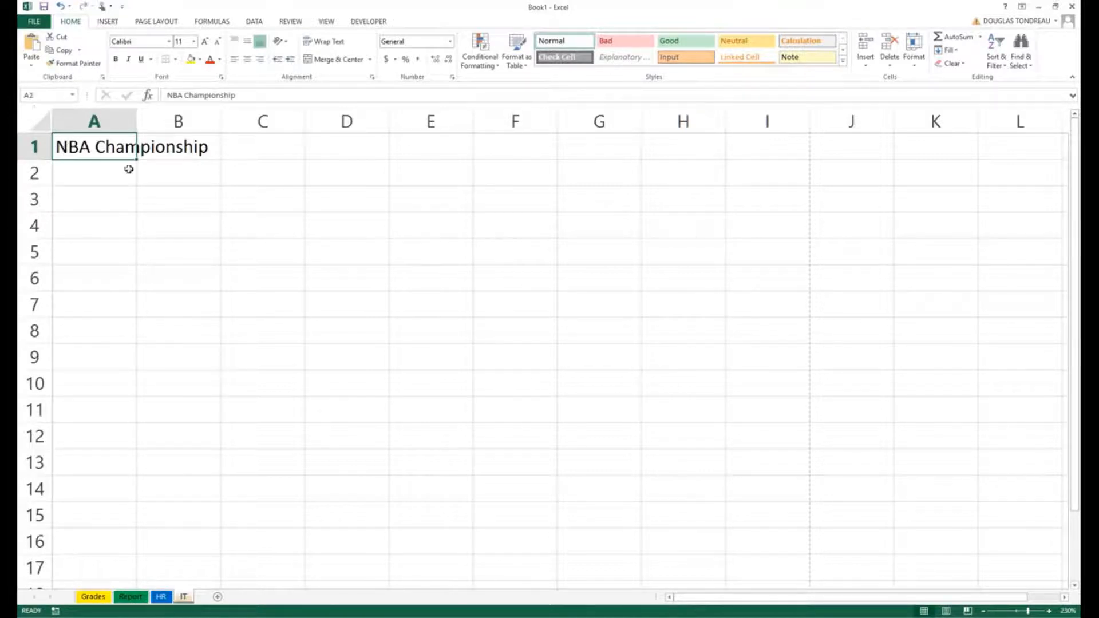
Step: Drag column A's border wider so 'NBA Championship' fits, undoing and redoing the widening once
left_click(129, 169)
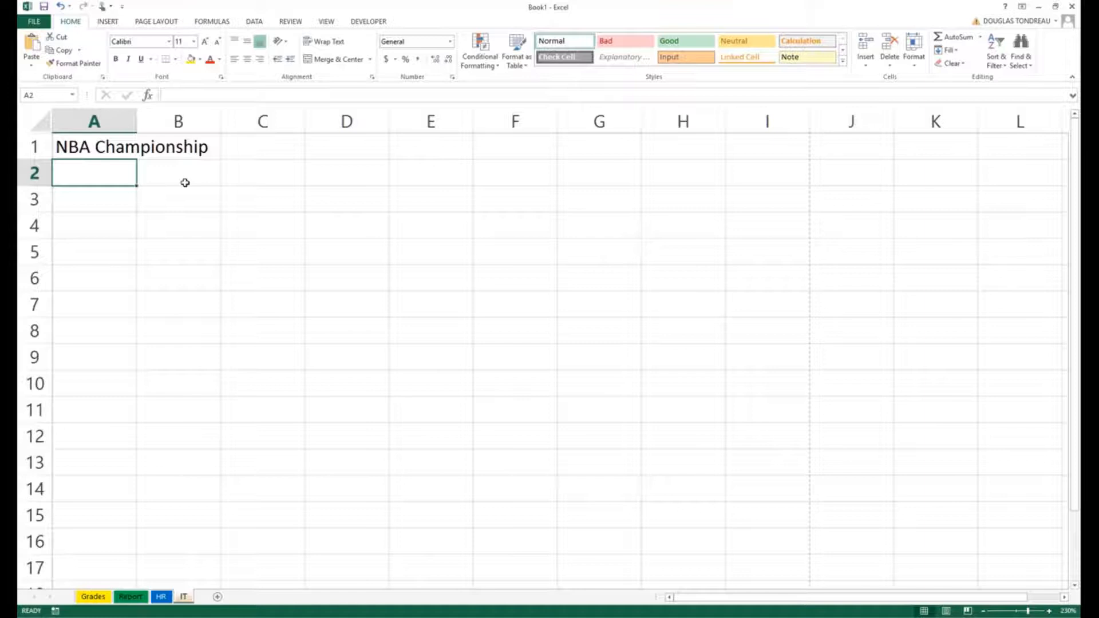
left_click(185, 146)
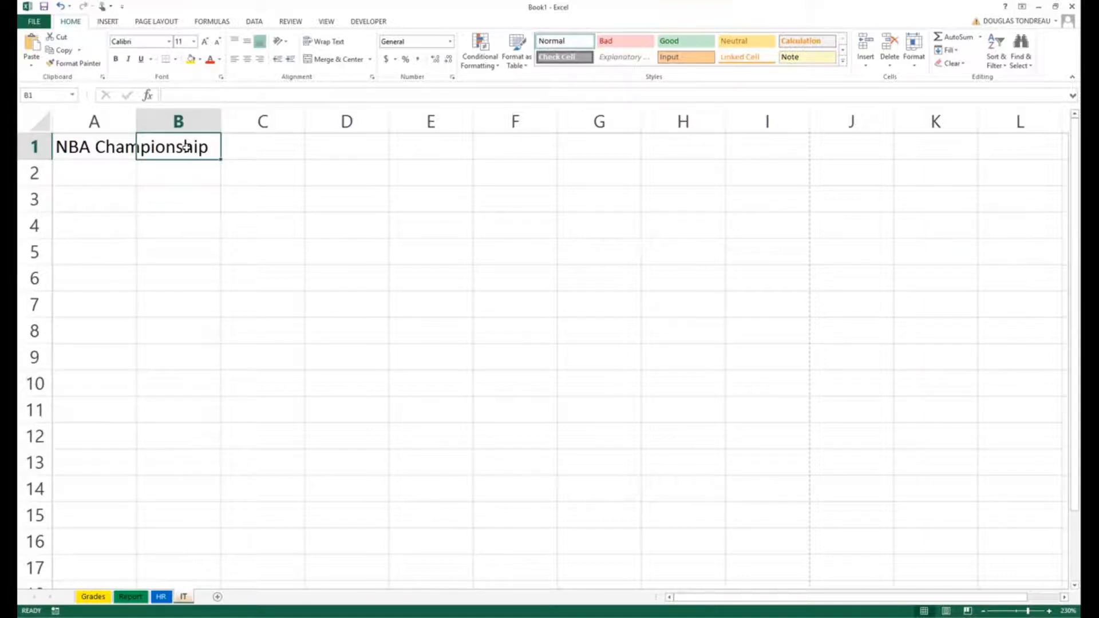
scroll(185, 146, "up", 3)
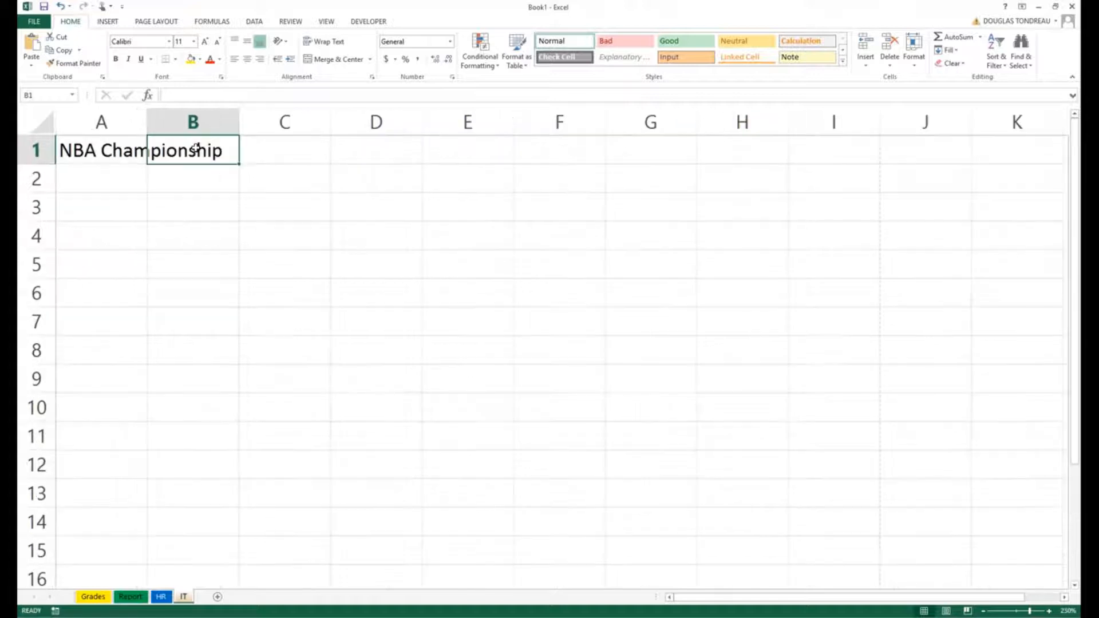
left_click(136, 153)
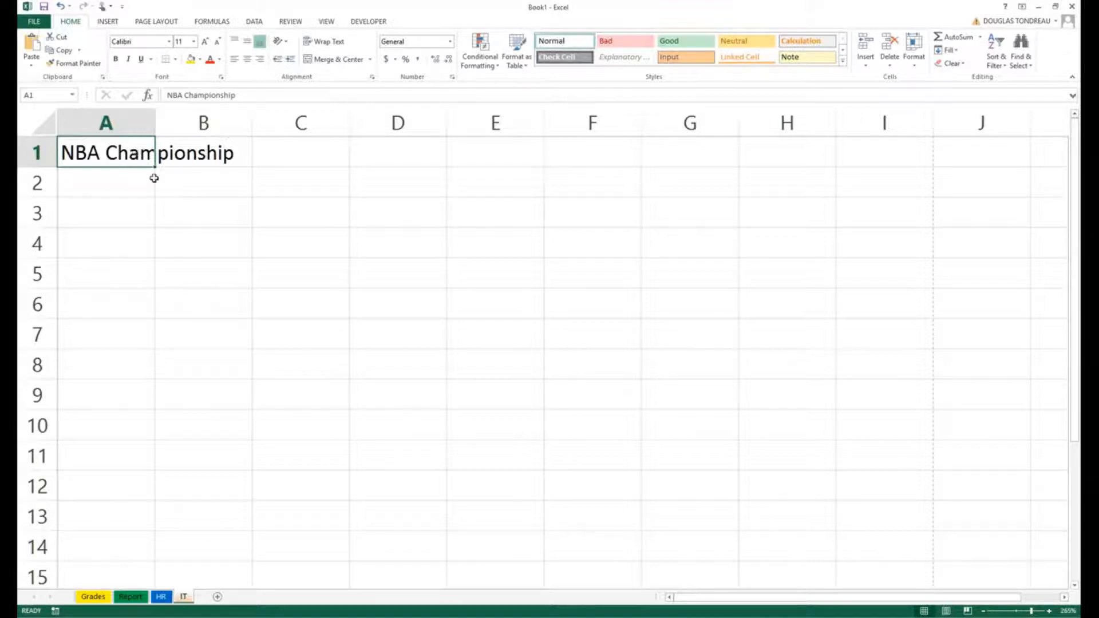
left_click(151, 177)
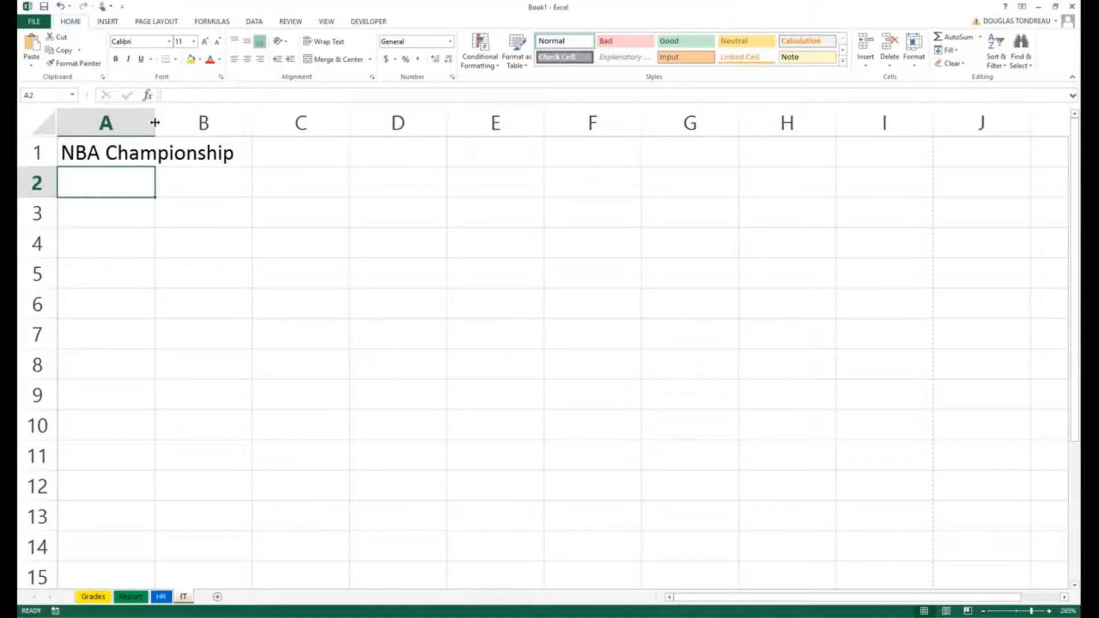
left_click_drag(155, 122, 252, 122)
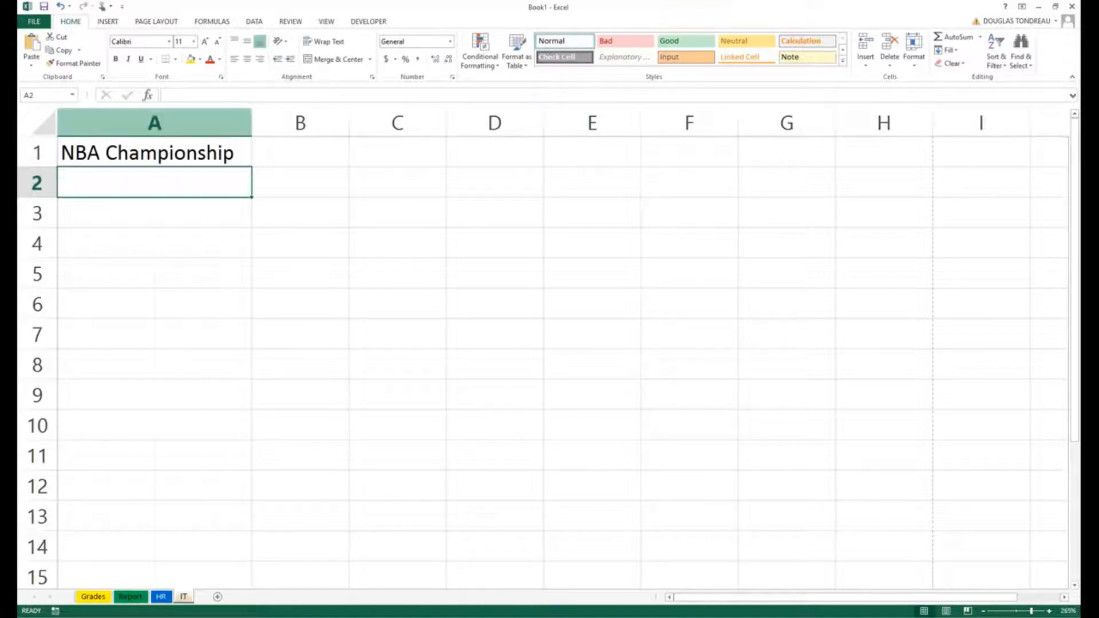
key("ctrl+z")
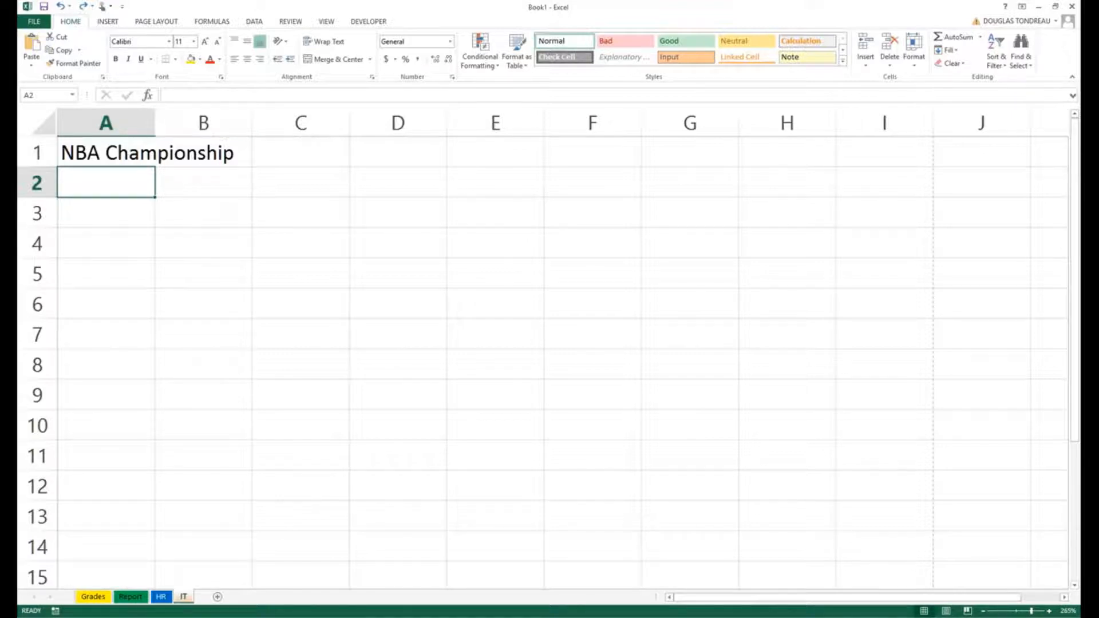
left_click_drag(155, 123, 252, 123)
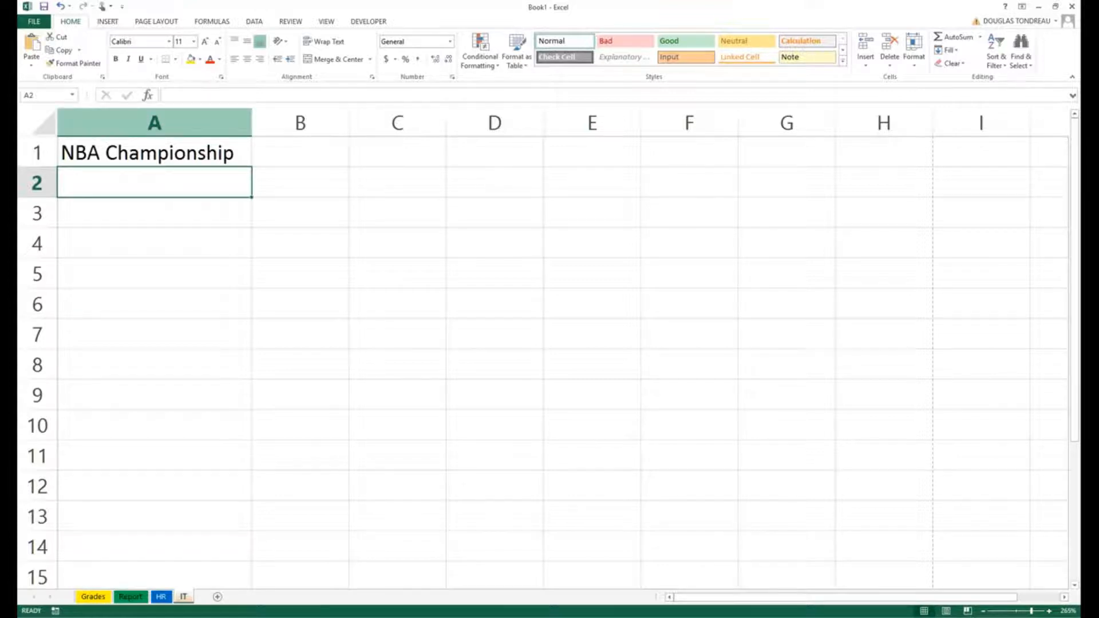
Step: Undo the column A widening, try a full name in C1 with autofit, then undo both
key("ctrl+z")
left_click(301, 151)
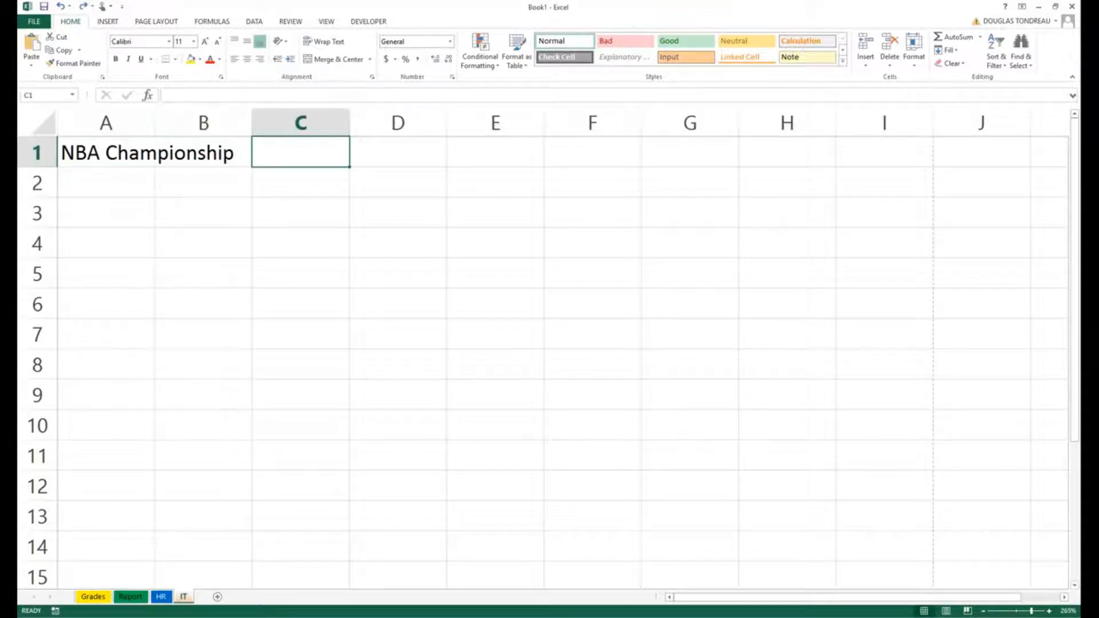
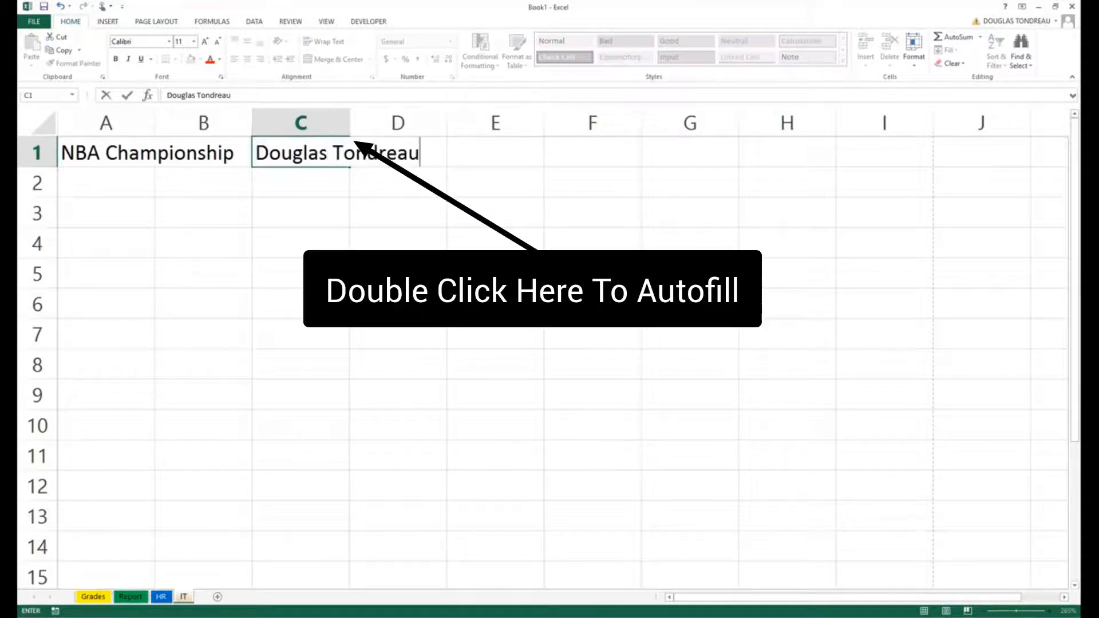
key("Return")
key("Return")
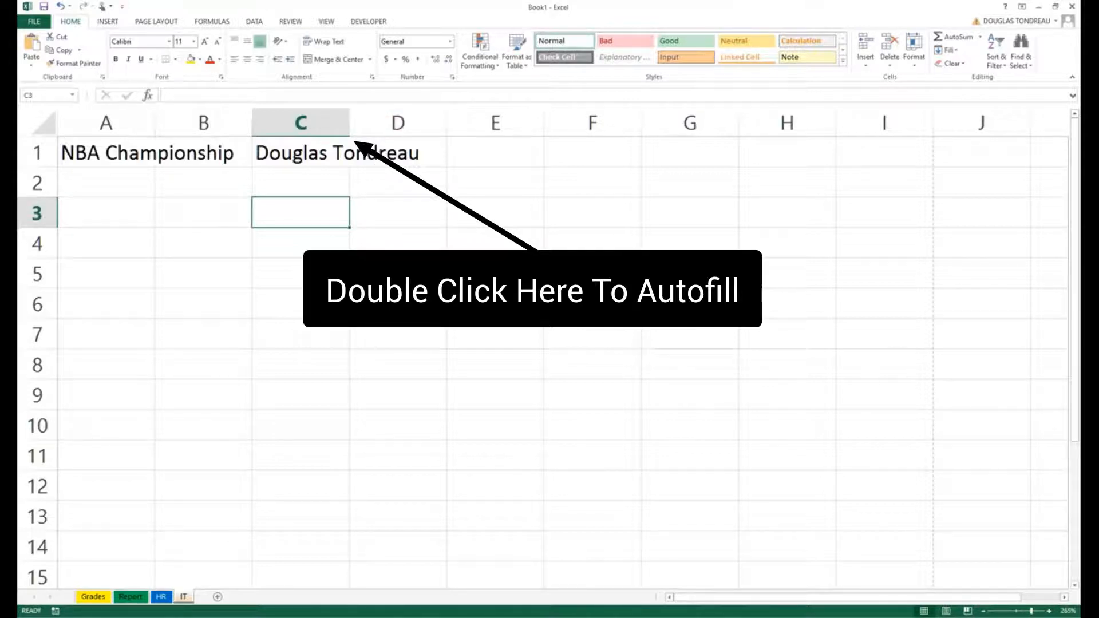
double_click(350, 123)
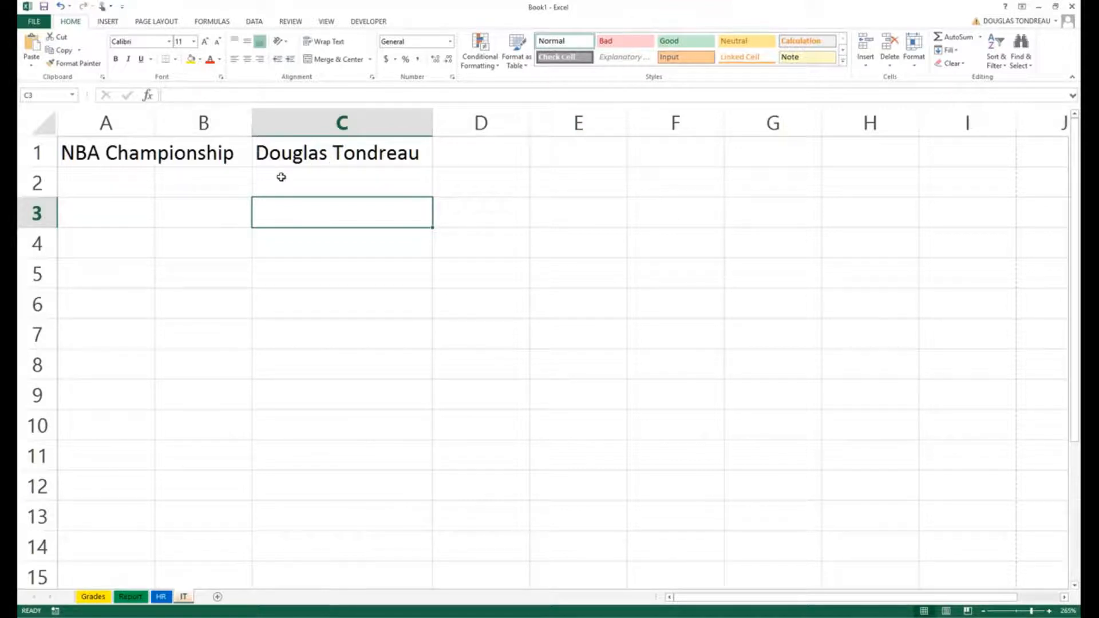
key("ctrl+z")
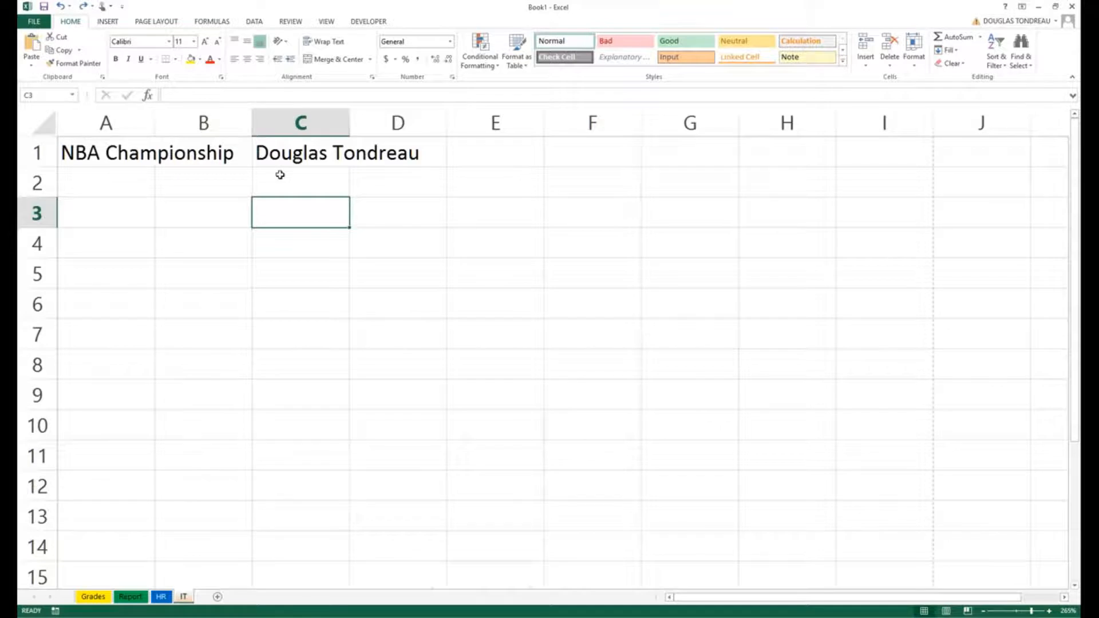
key("ctrl+z")
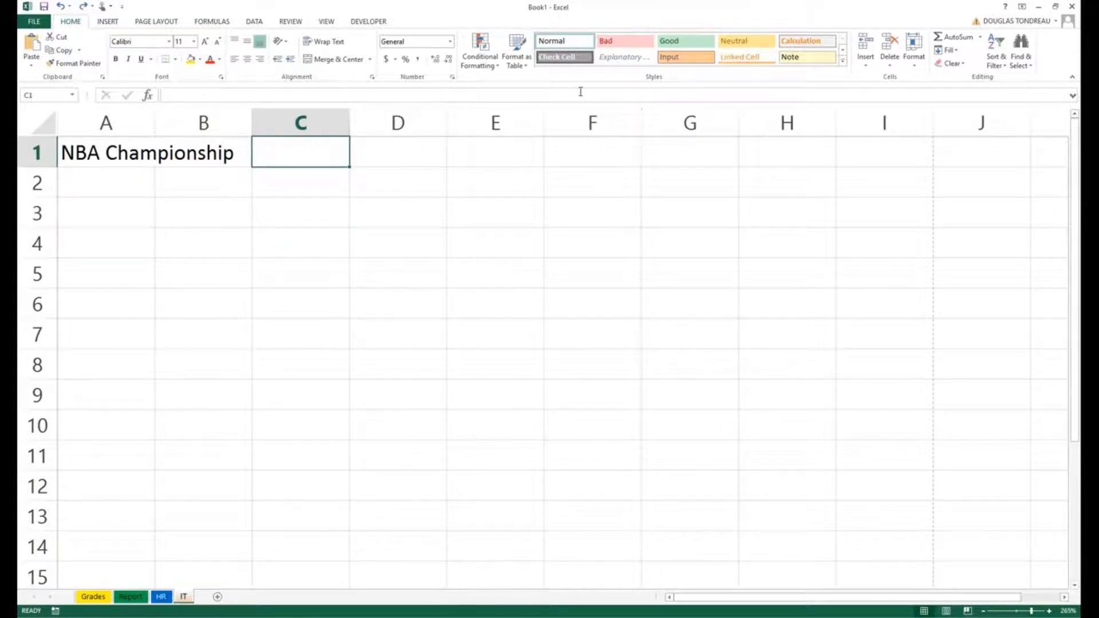
key("Left")
scroll(310, 204, "down", 1)
scroll(280, 205, "down", 1)
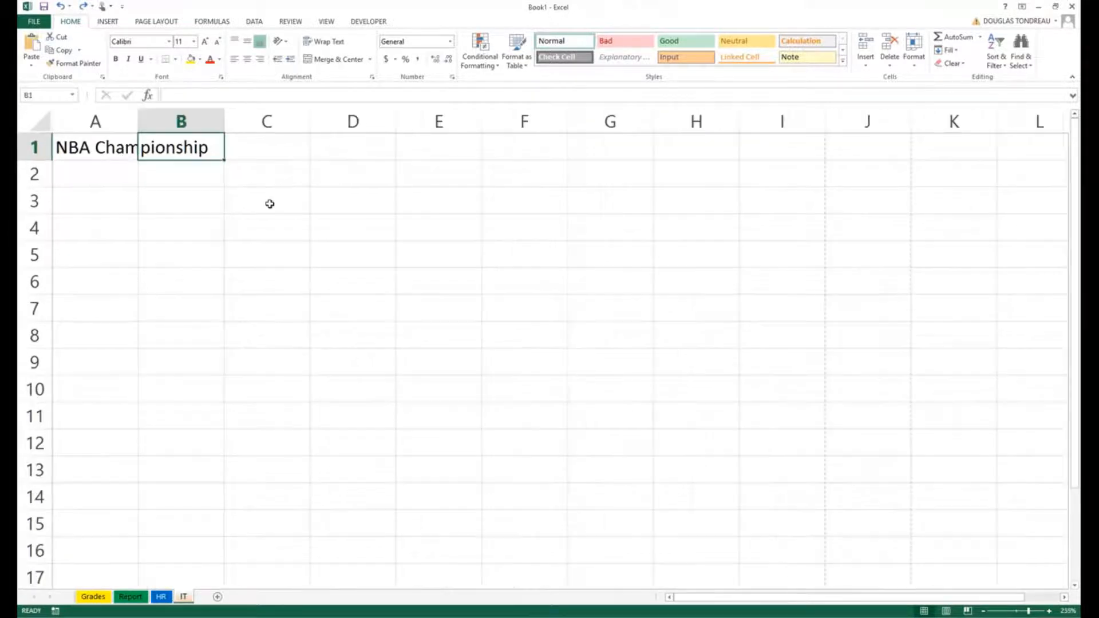
scroll(187, 206, "up", 4)
scroll(186, 214, "up", 5)
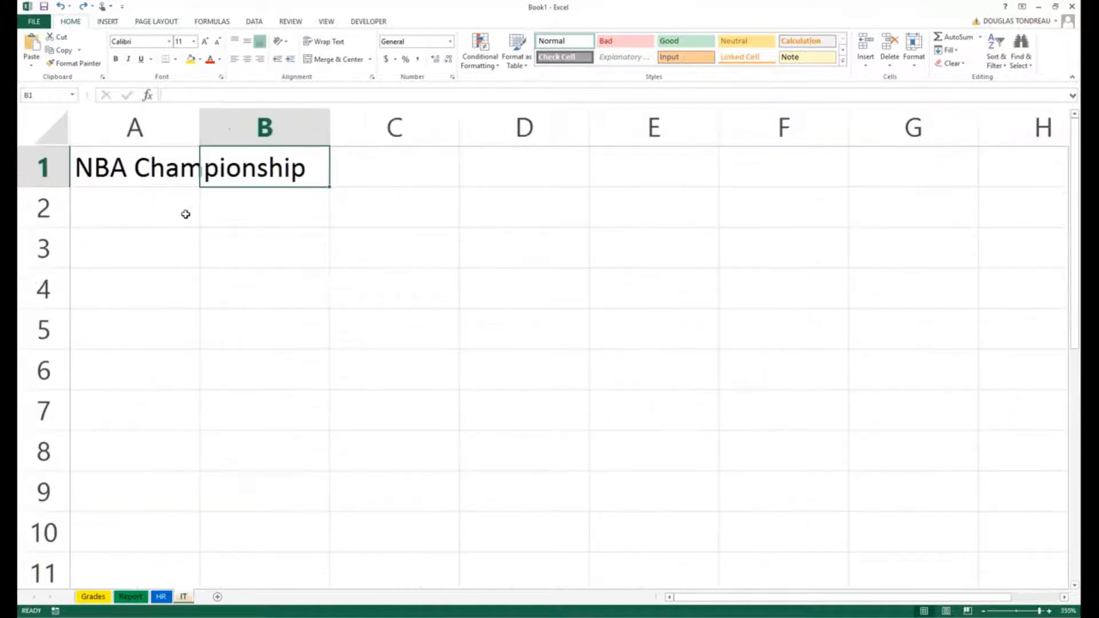
left_click(177, 214)
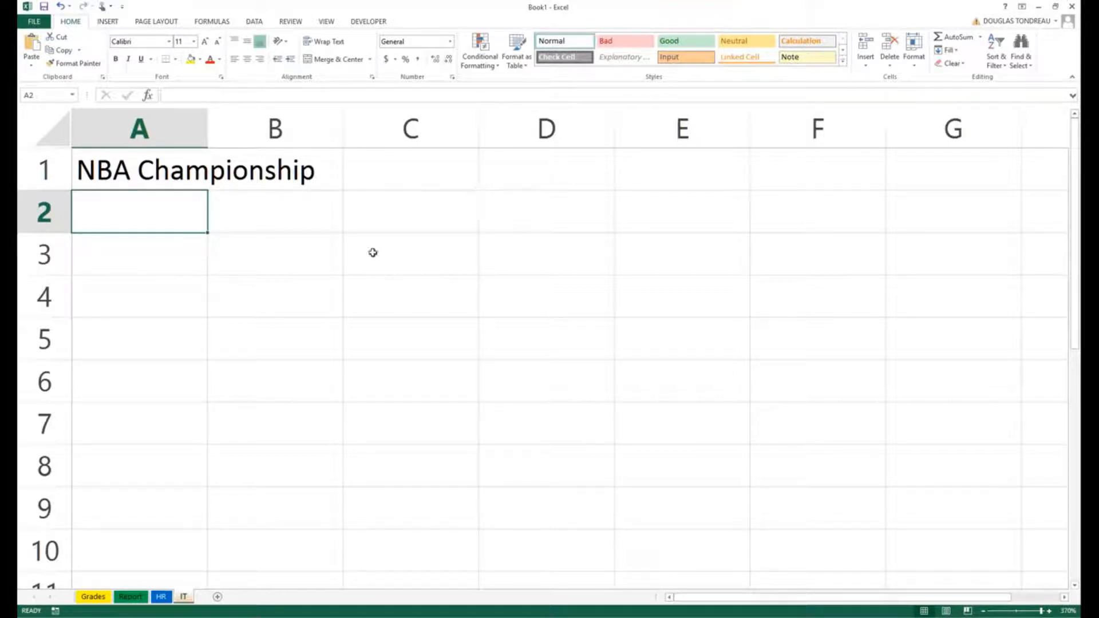
left_click(225, 280)
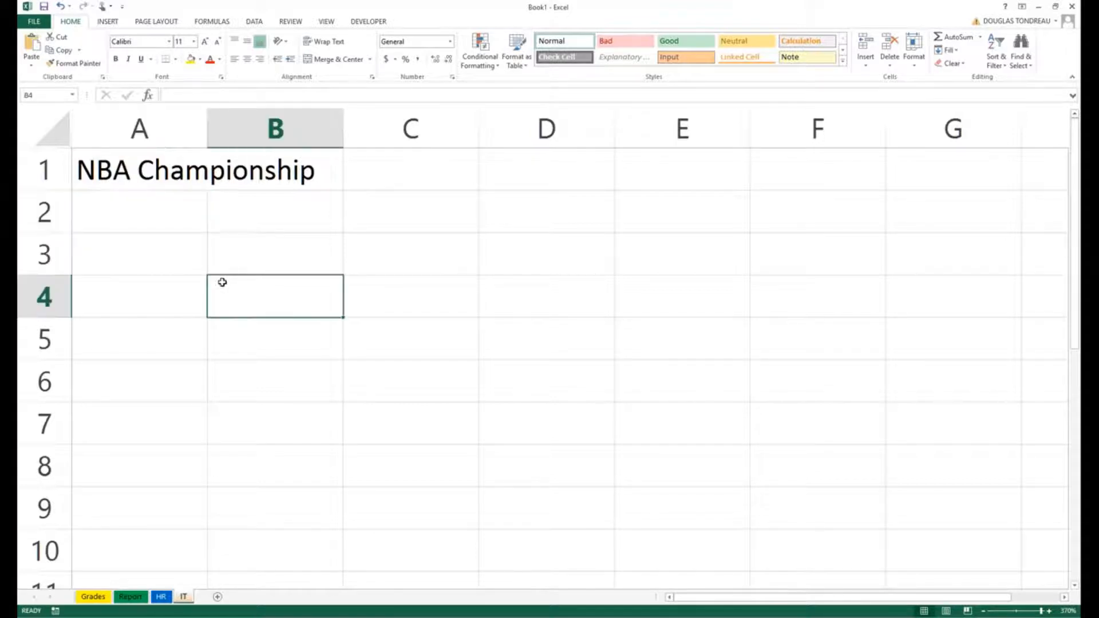
left_click(123, 163)
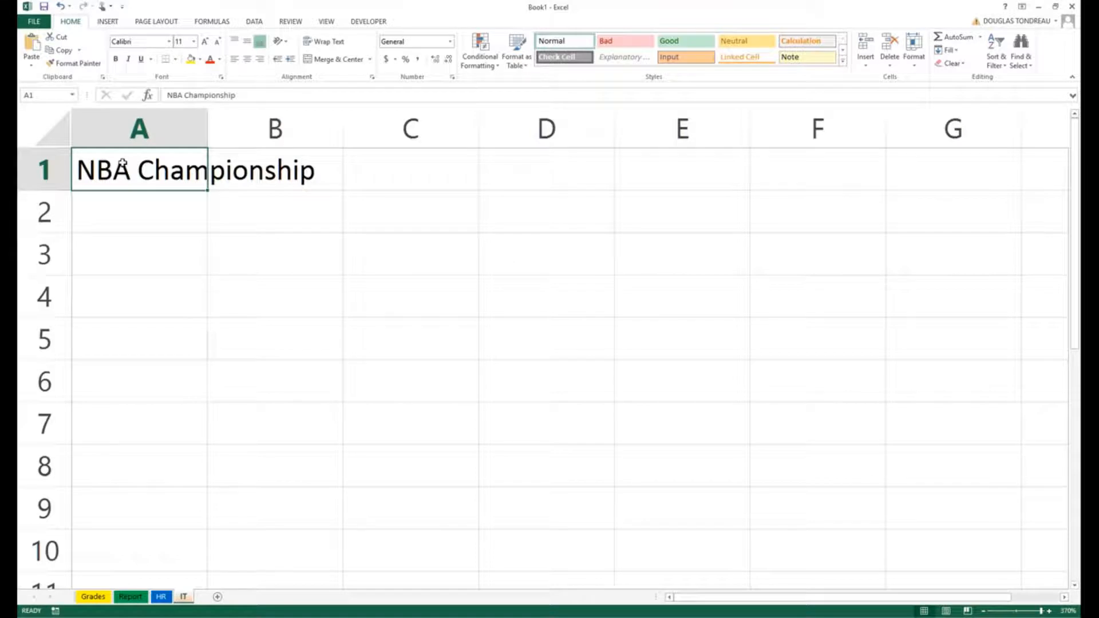
Step: Select A1:E1 and apply Merge & Center to the title
left_click_drag(123, 163, 651, 158)
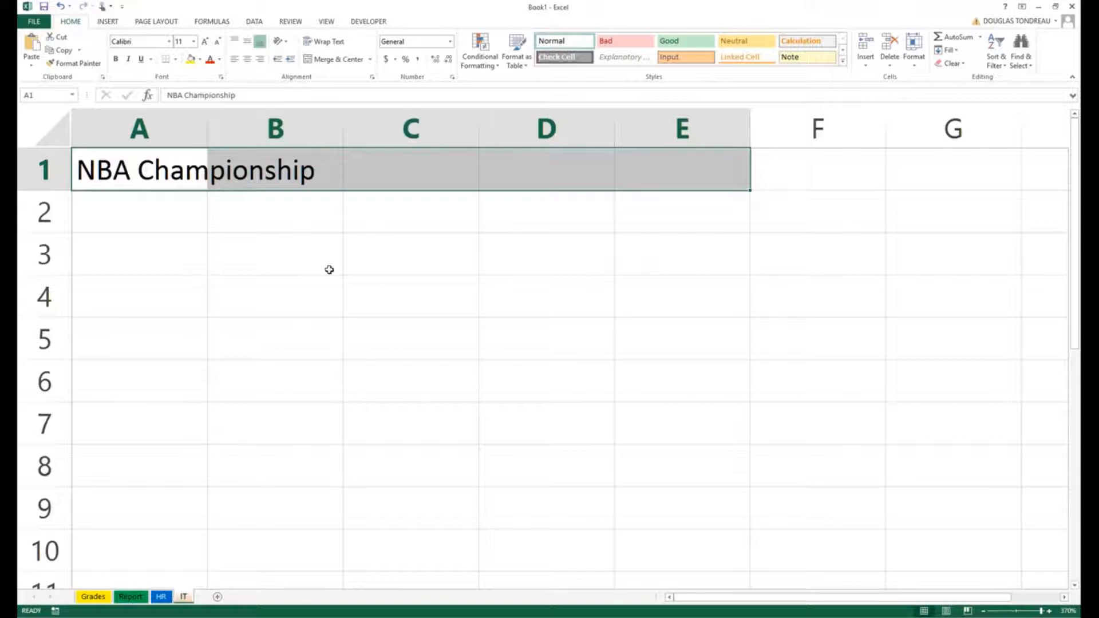
left_click(173, 166)
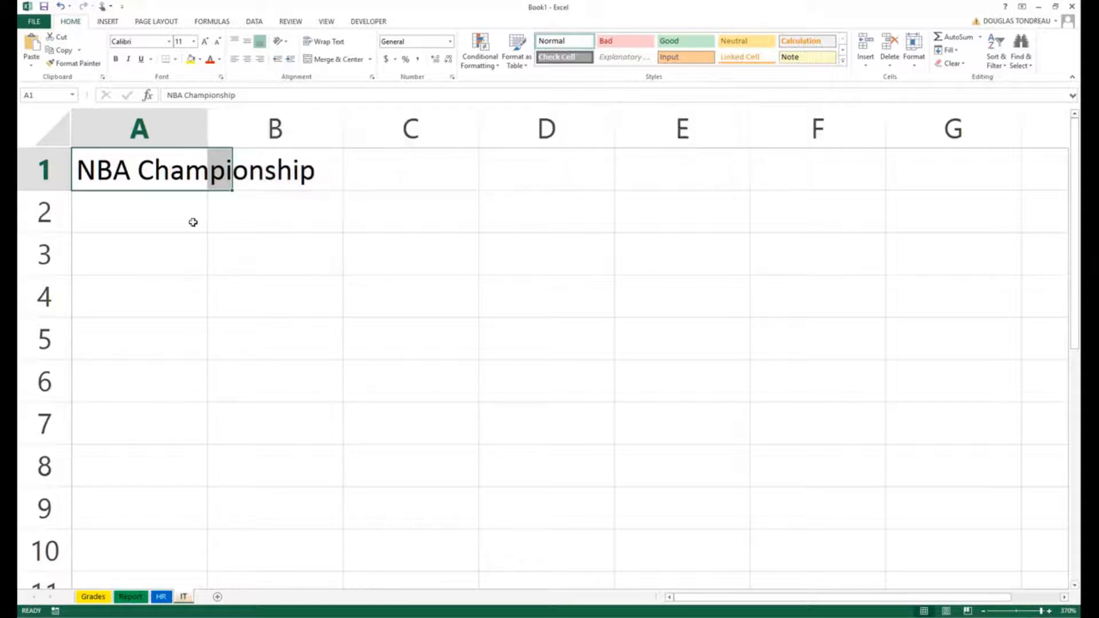
left_click_drag(191, 221, 189, 256)
left_click(140, 169)
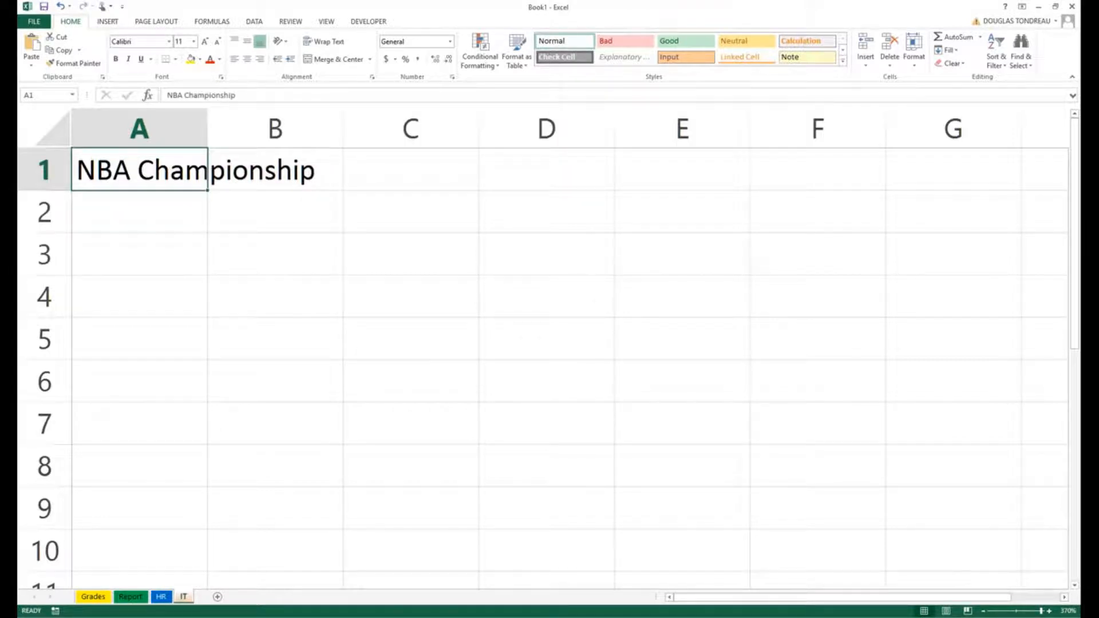
left_click_drag(169, 175, 640, 163)
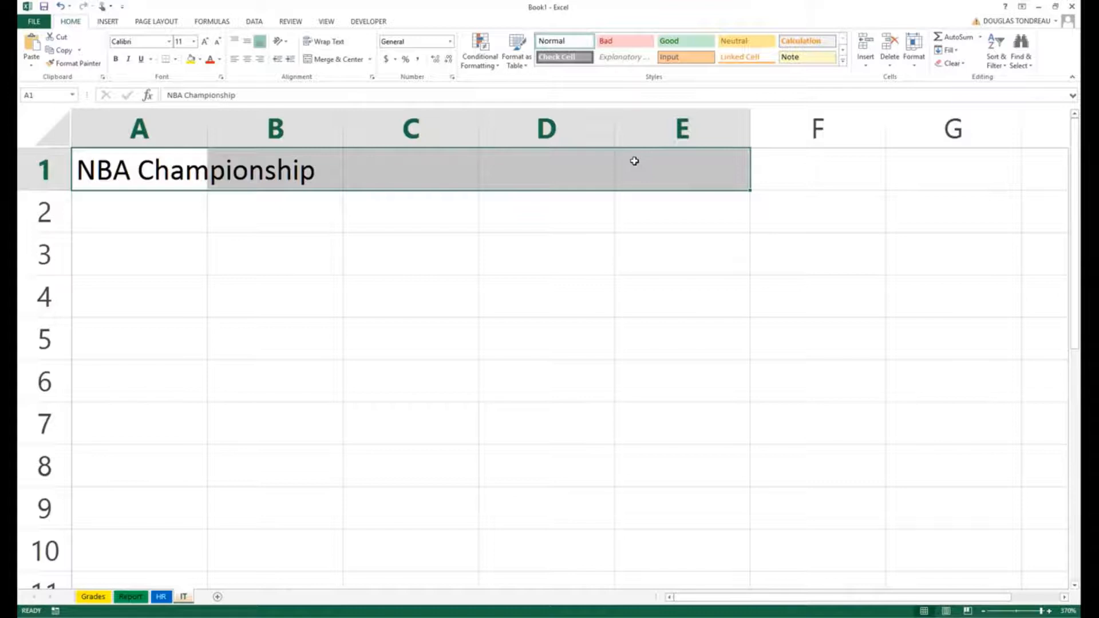
left_click(339, 59)
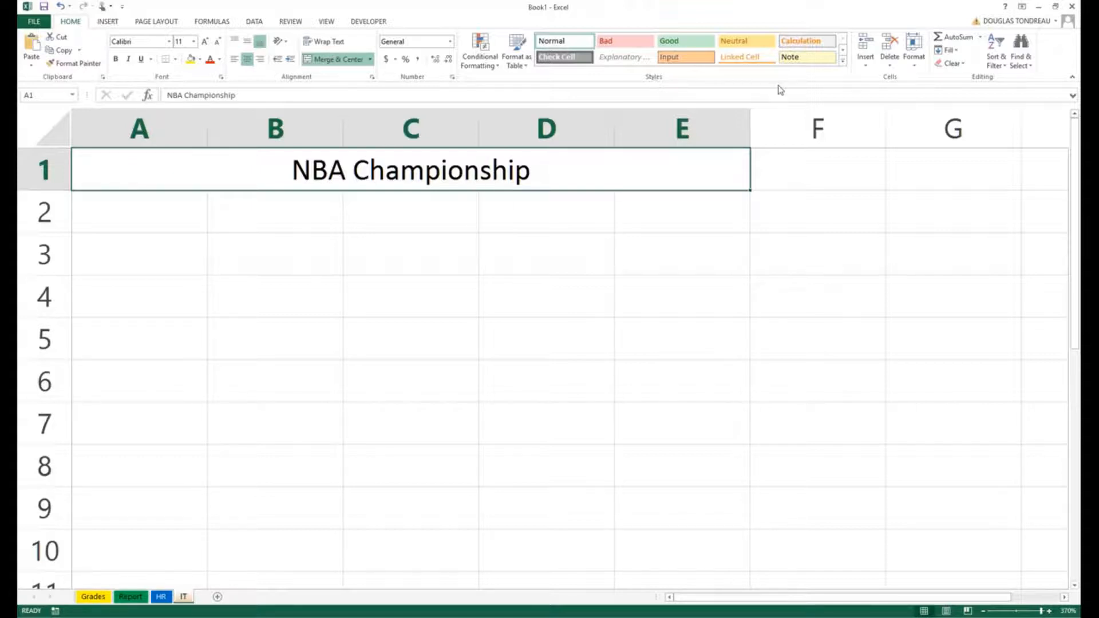
Step: Apply the Heading 1 cell style to the merged title, then reselect it
left_click(844, 60)
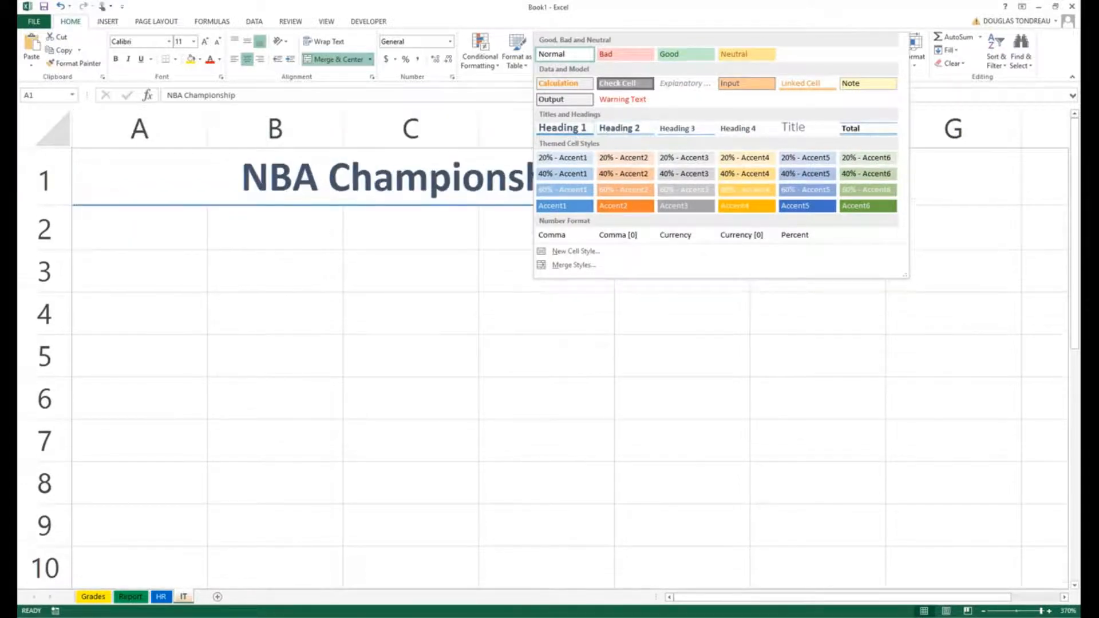
left_click(566, 129)
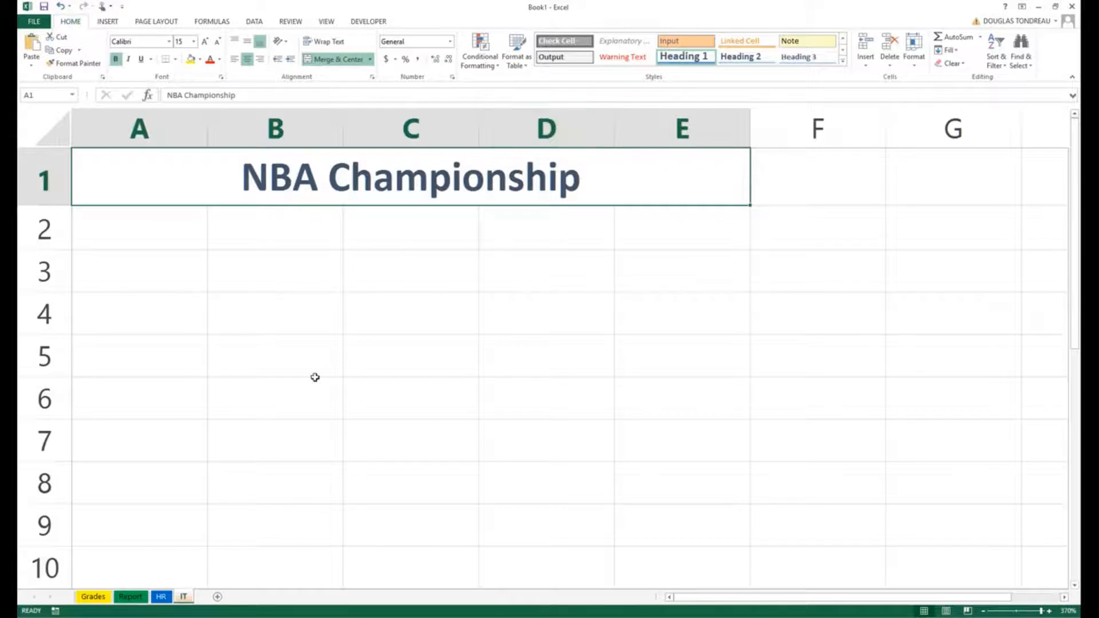
scroll(316, 346, "down", 2)
scroll(320, 342, "down", 2)
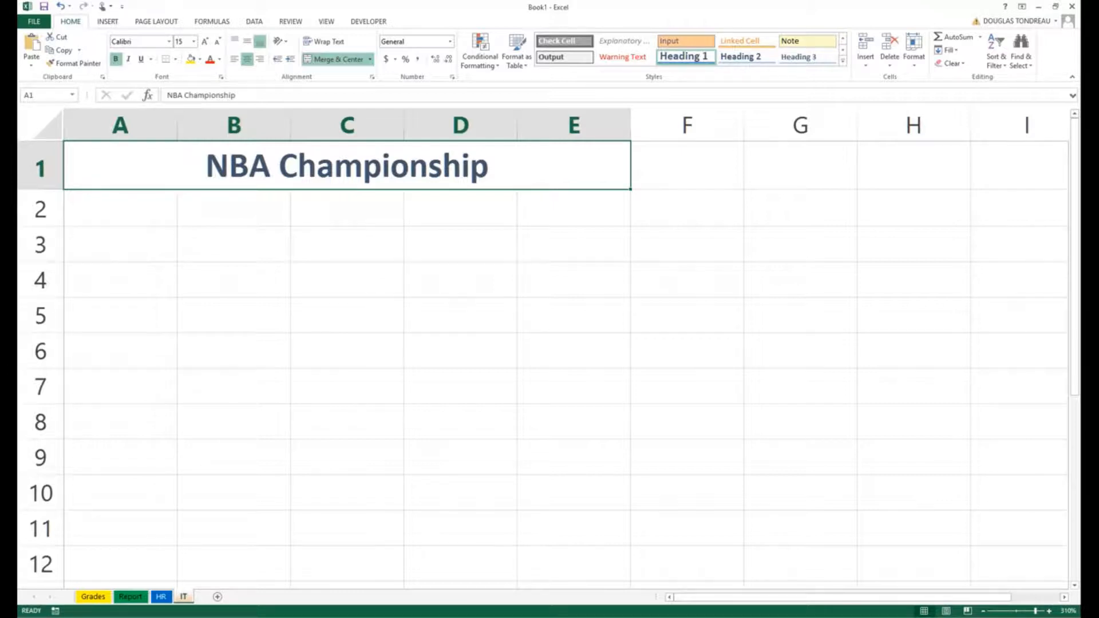
left_click(844, 62)
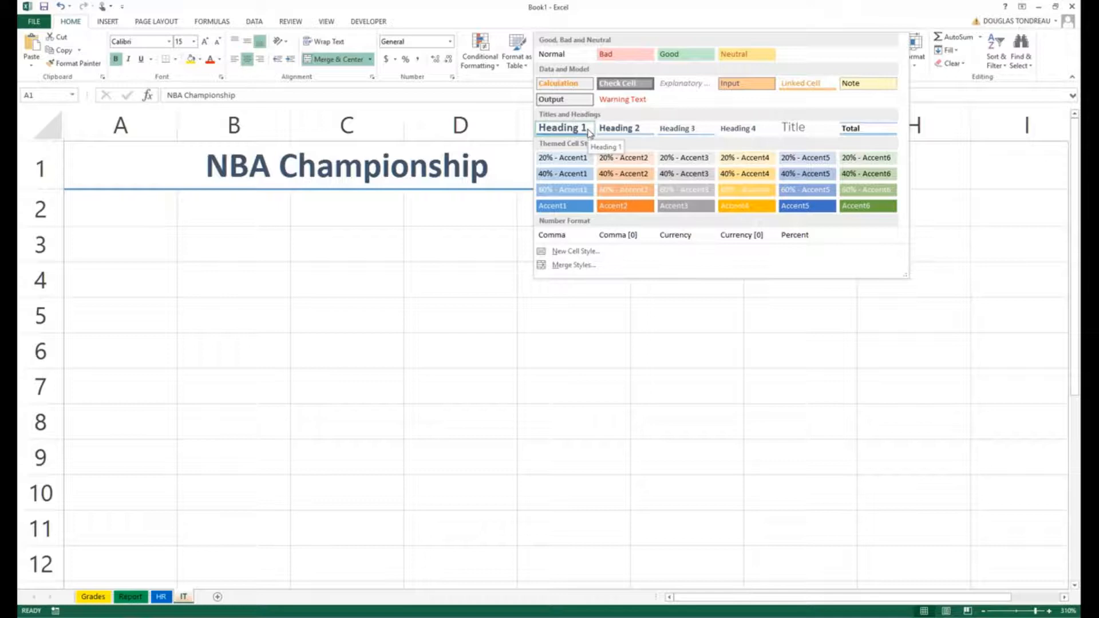
left_click(129, 227)
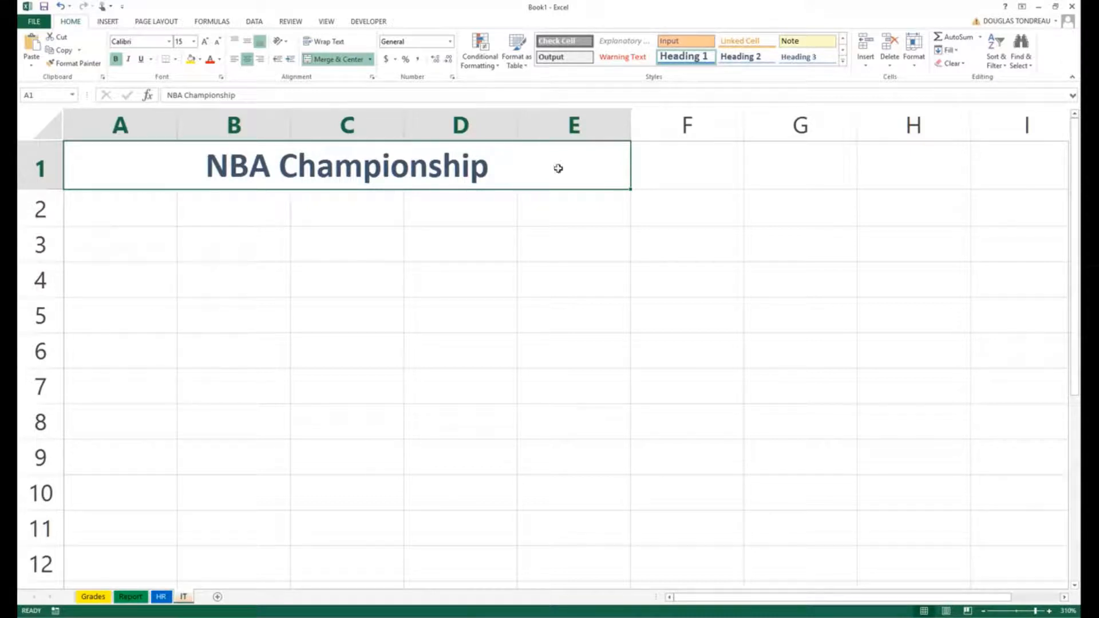
left_click(490, 234)
left_click(512, 173)
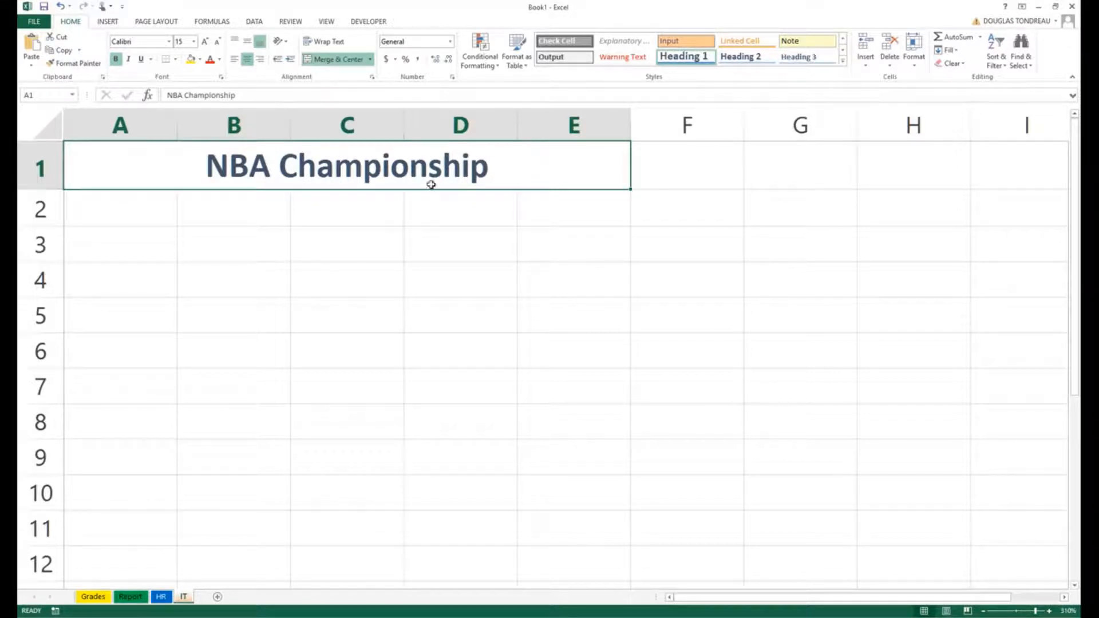
Step: Give the merged title a black fill and white font color
left_click(199, 59)
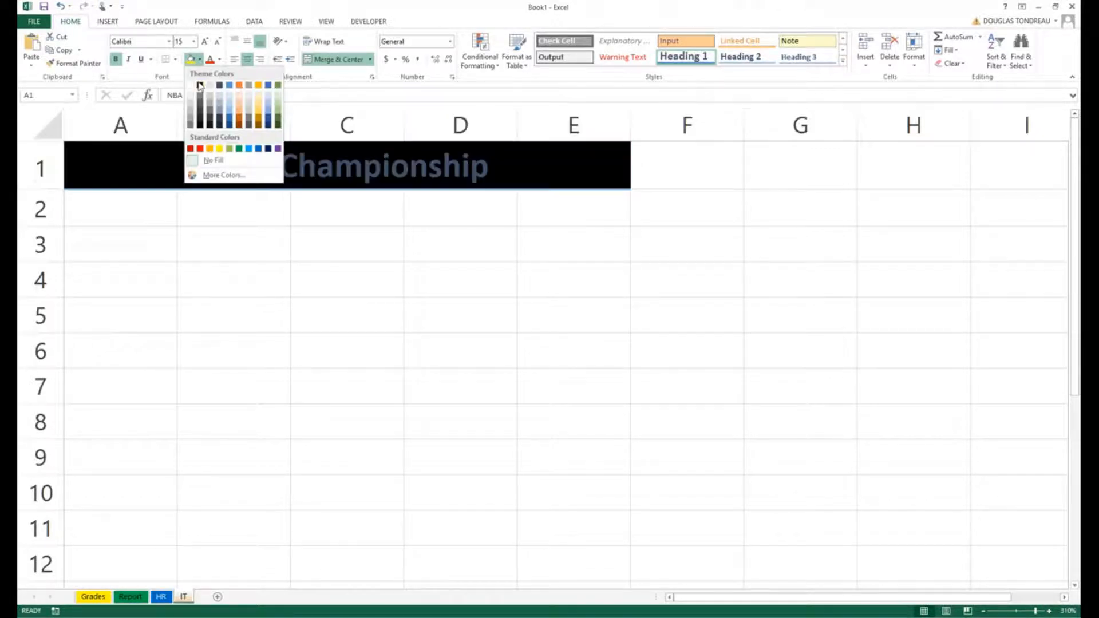
left_click(199, 85)
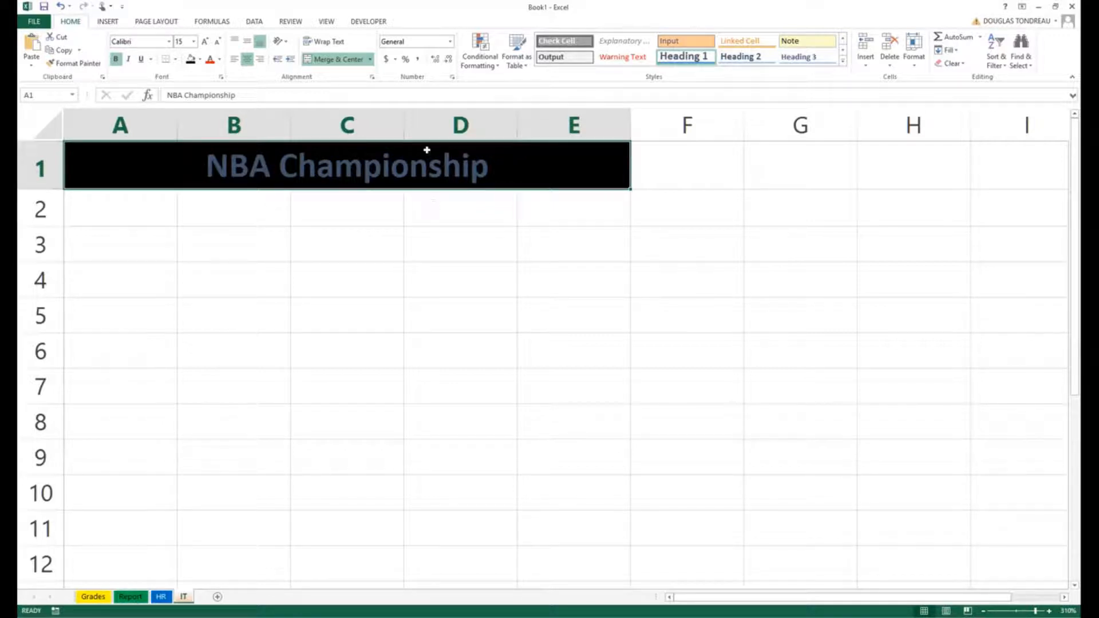
left_click(220, 60)
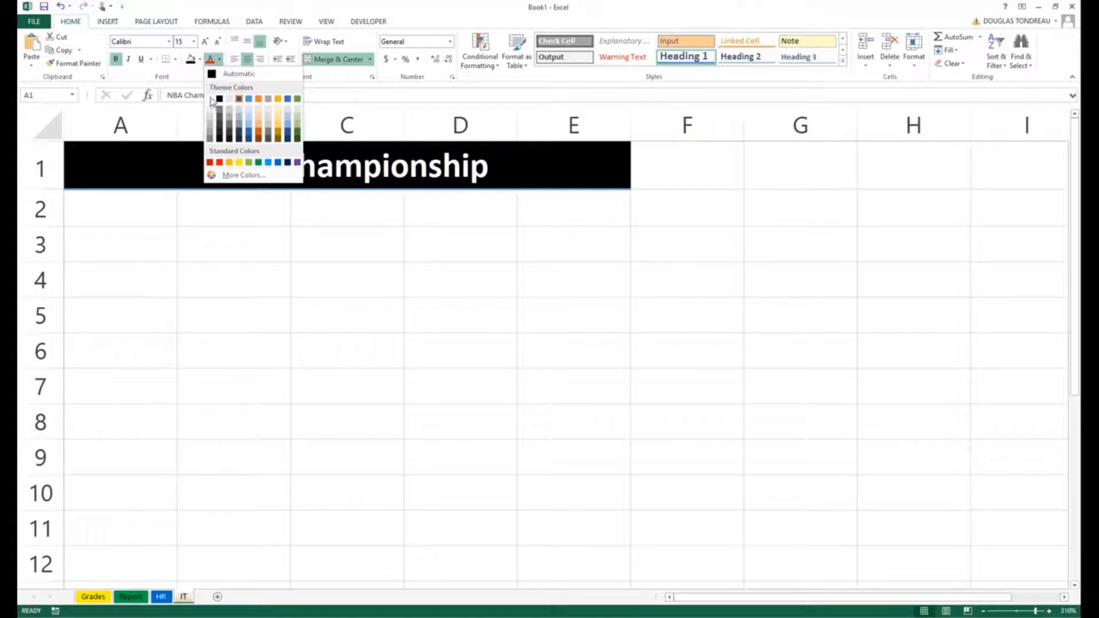
left_click(211, 105)
left_click(120, 209)
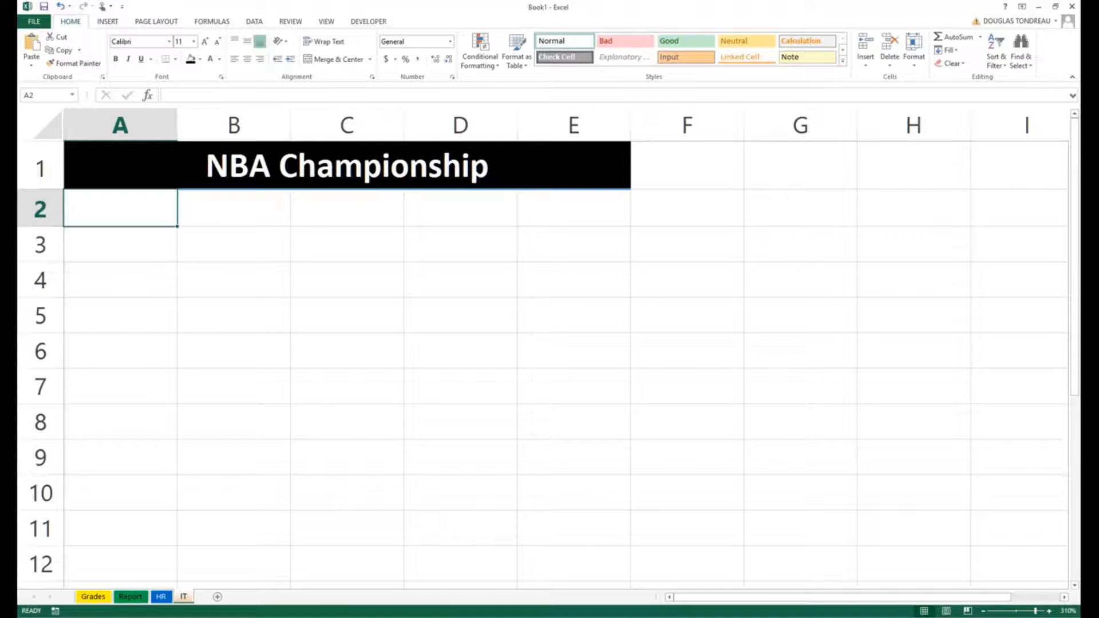
Step: Enter Kyrie Irving and Lebron James in A2:A3, widening column A to fit
type("K")
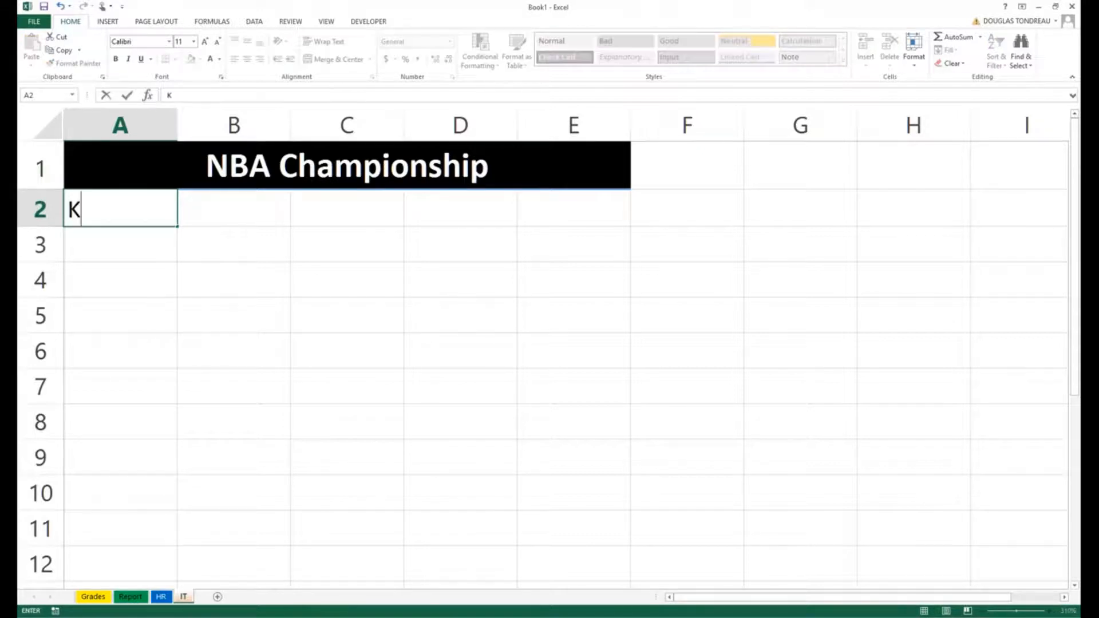
type("yrie ")
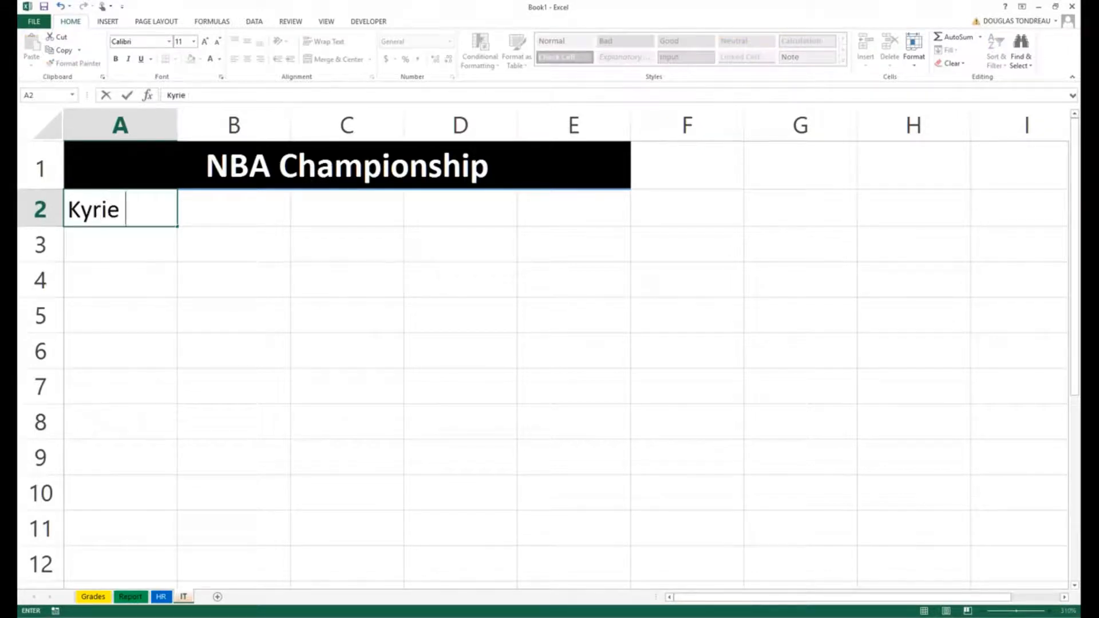
type("Irving")
key("Return")
key("Return")
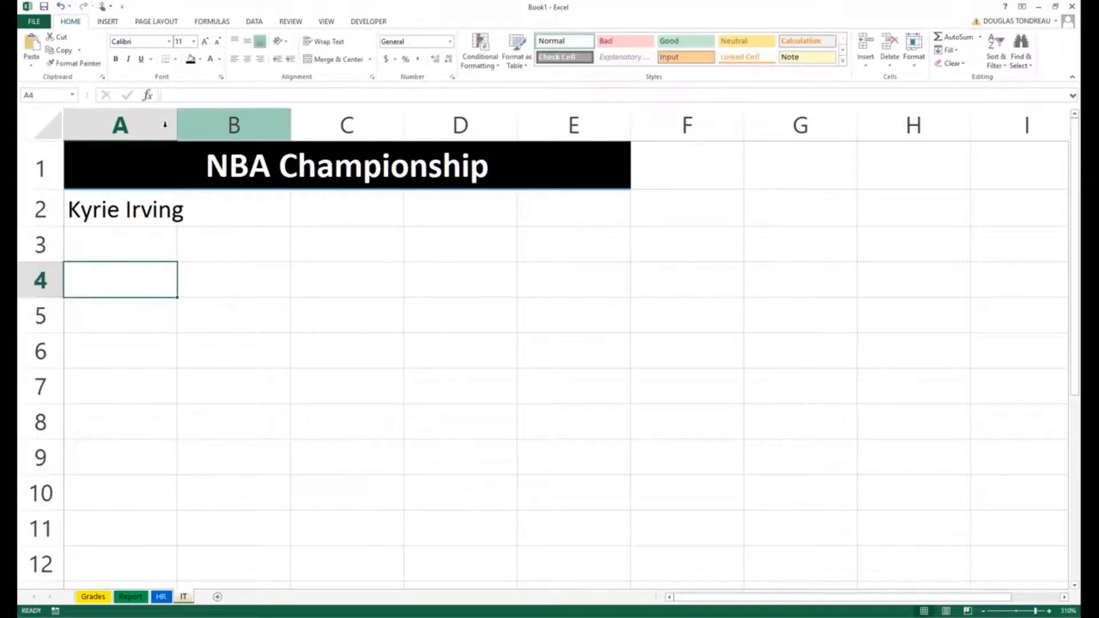
left_click_drag(177, 124, 201, 124)
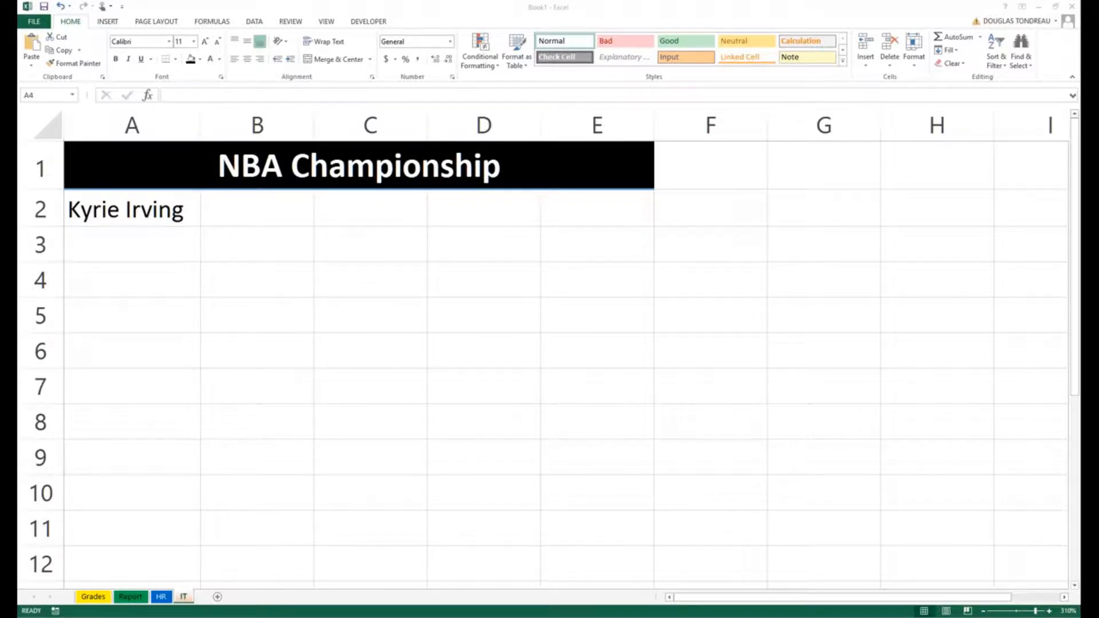
left_click(142, 246)
left_click(140, 242)
type("Le")
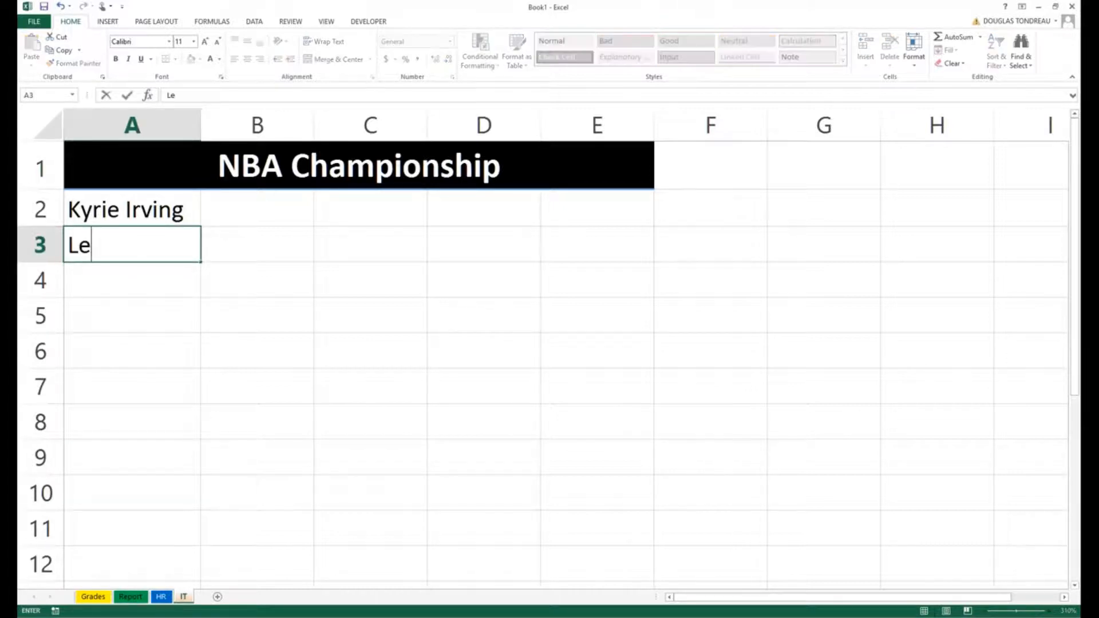
type("bron James")
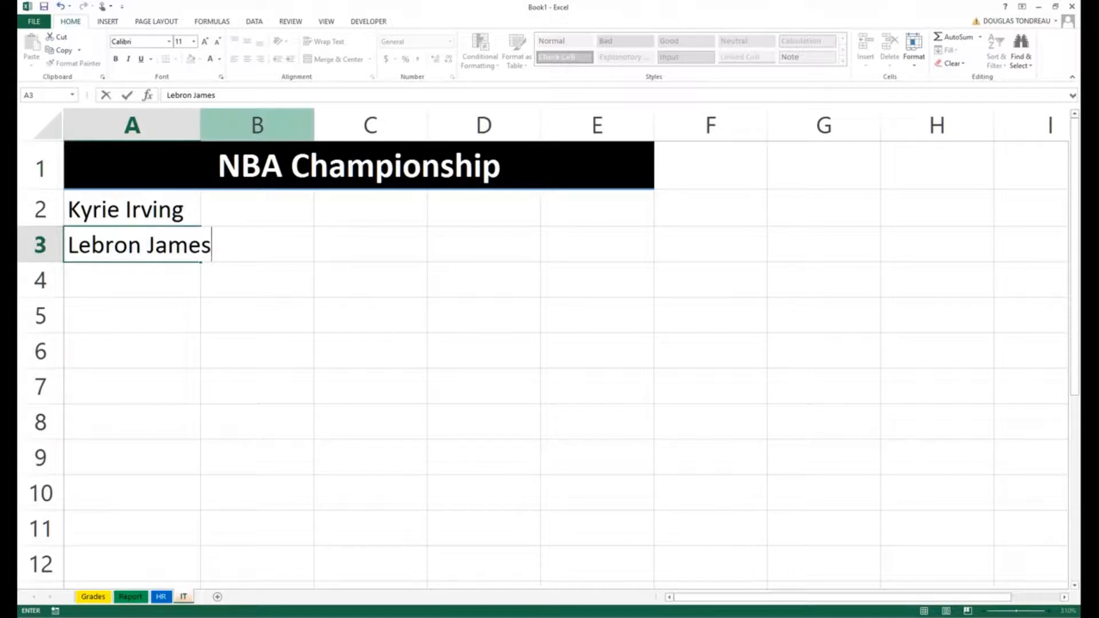
left_click(205, 127)
left_click_drag(201, 129, 228, 129)
Step: Add Stephen Curry in A4 and autofit column A to the longest name
left_click(165, 268)
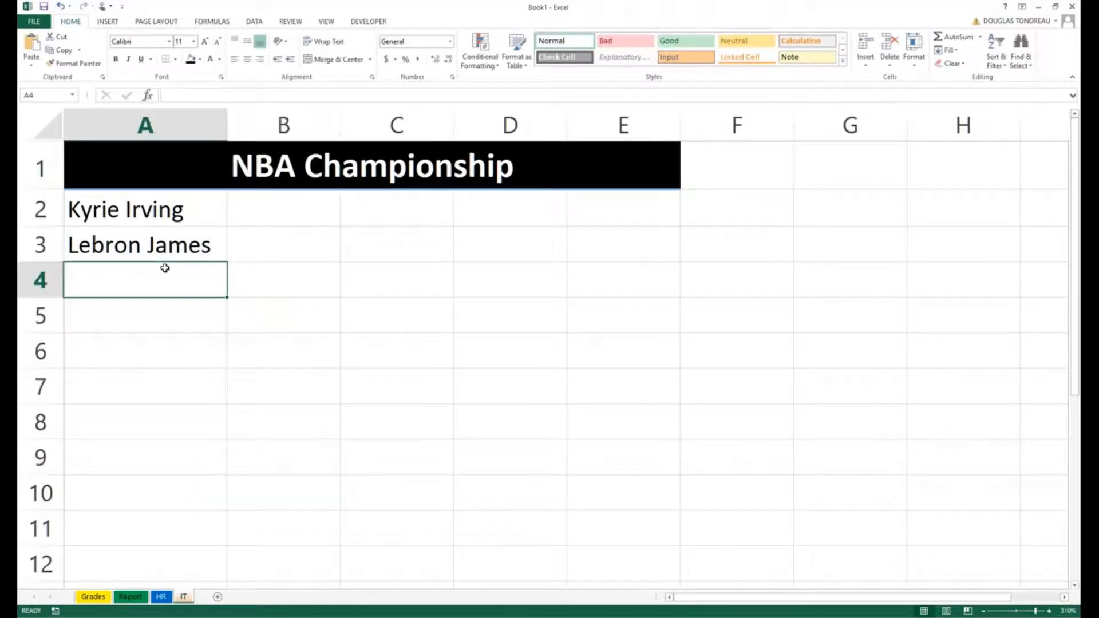
type("Stepehn")
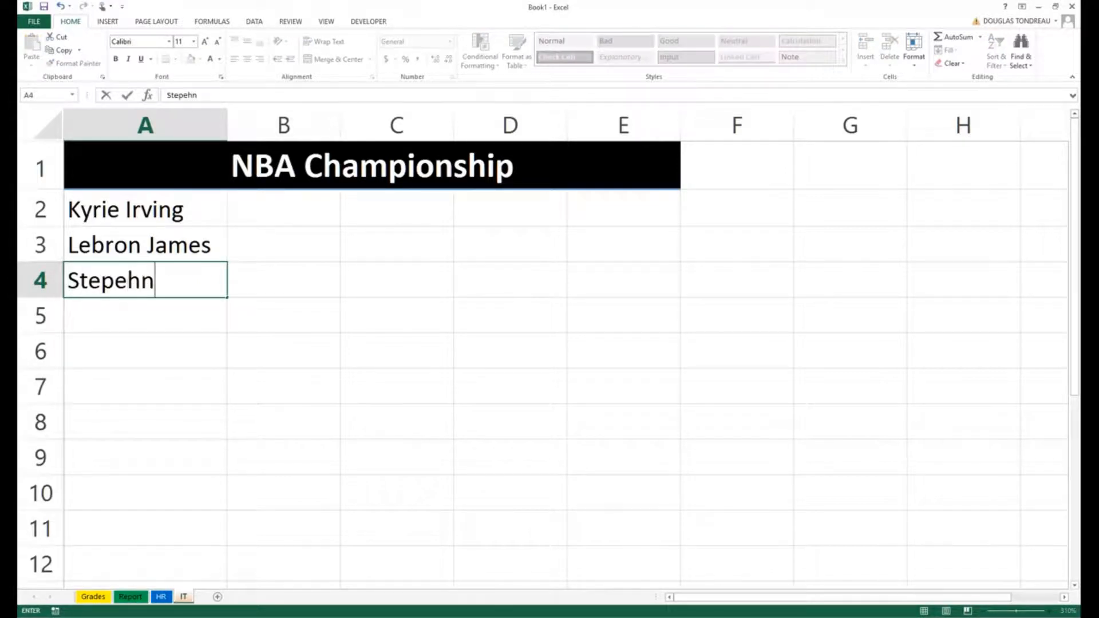
type(" Curry")
left_click(142, 281)
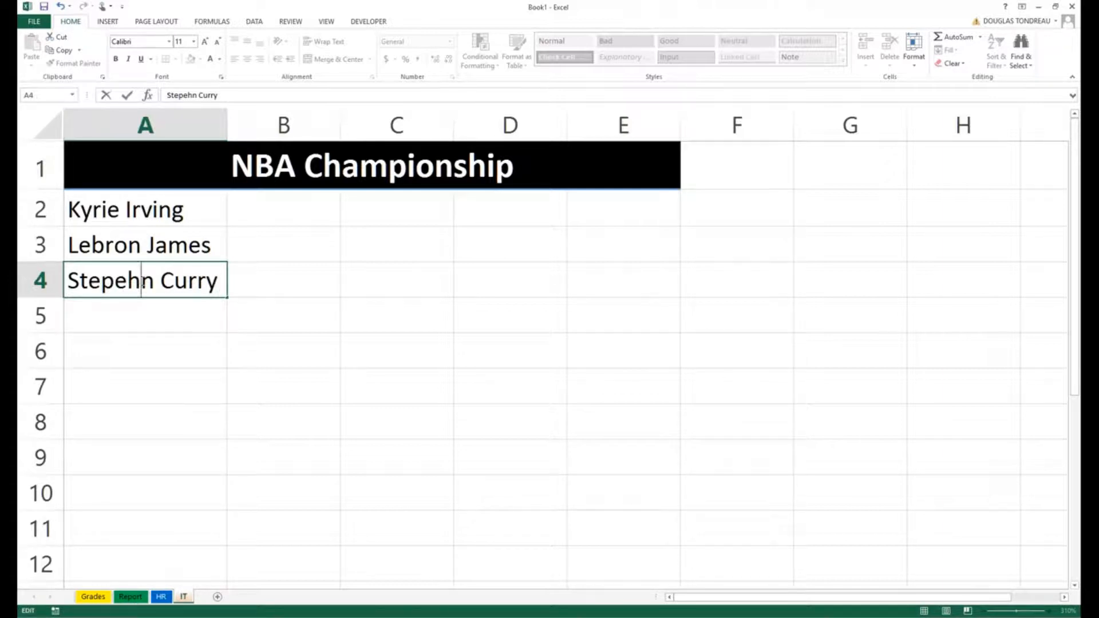
key("BackSpace")
key("BackSpace")
type("he")
key("Return")
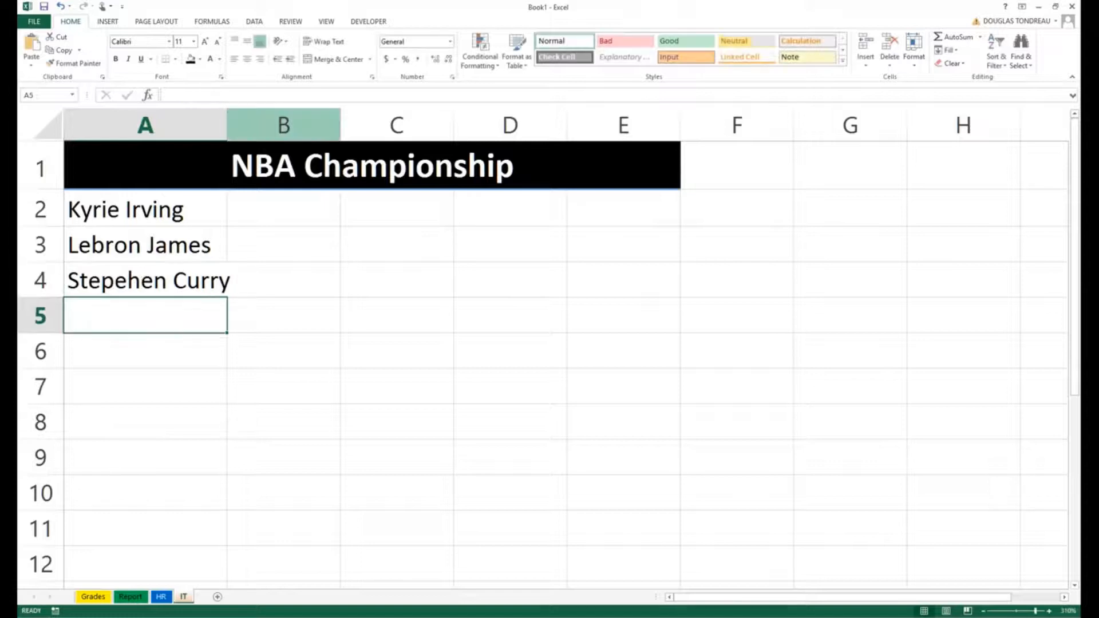
double_click(228, 126)
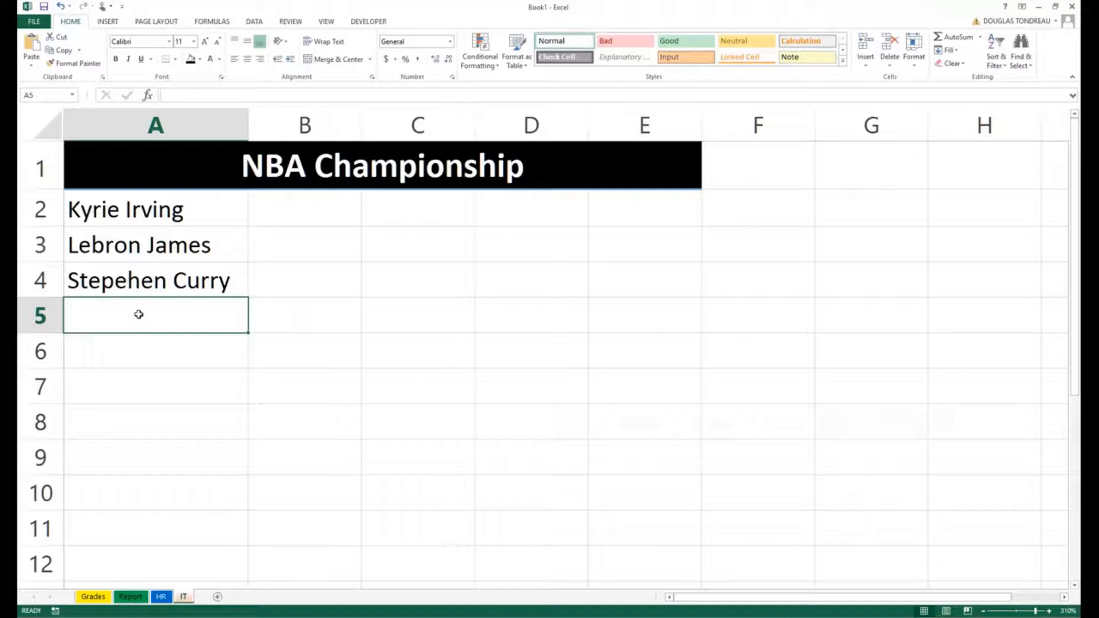
Step: Correct the 'Stepehen' typo to Stephen Curry and move the three names down to A3:A5
scroll(138, 314, "down", 2)
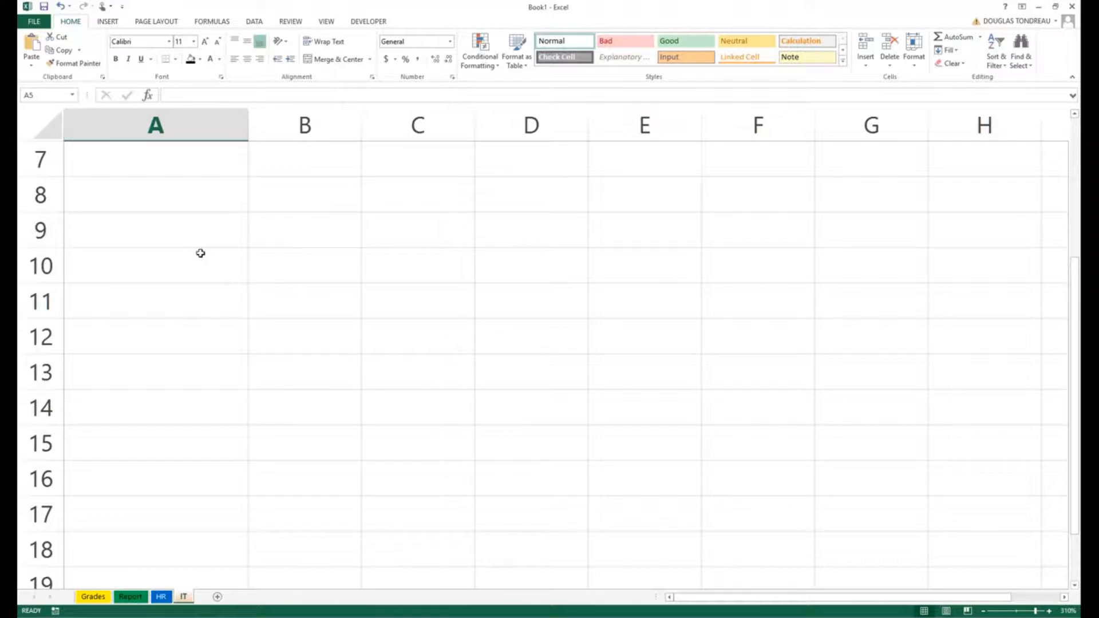
scroll(201, 250, "up", 2)
left_click(154, 205)
left_click(152, 243)
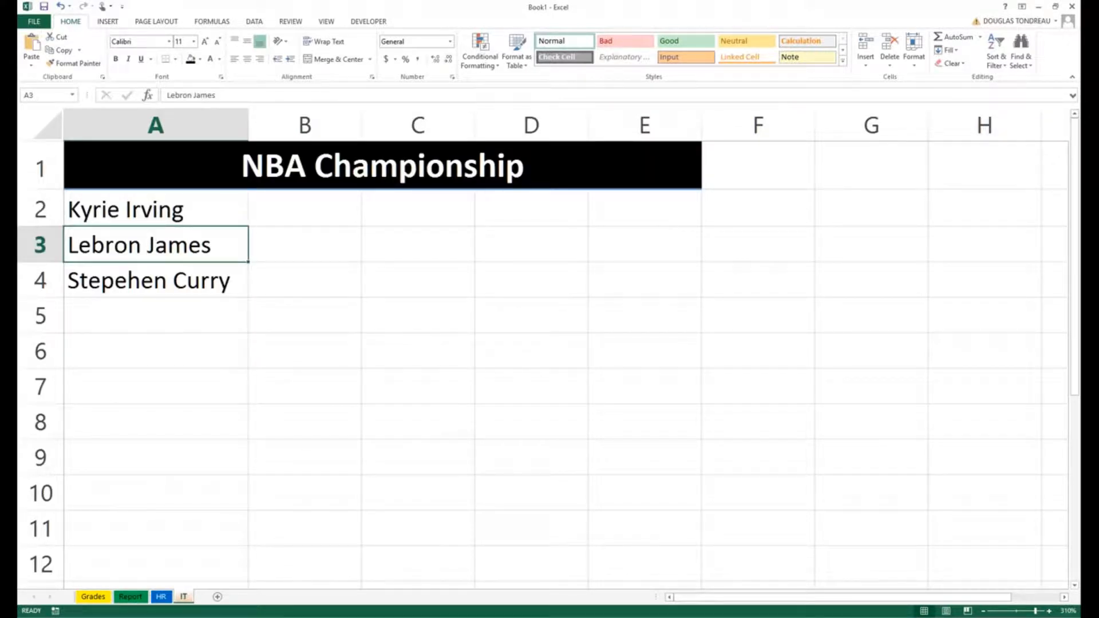
key("Down")
double_click(137, 276)
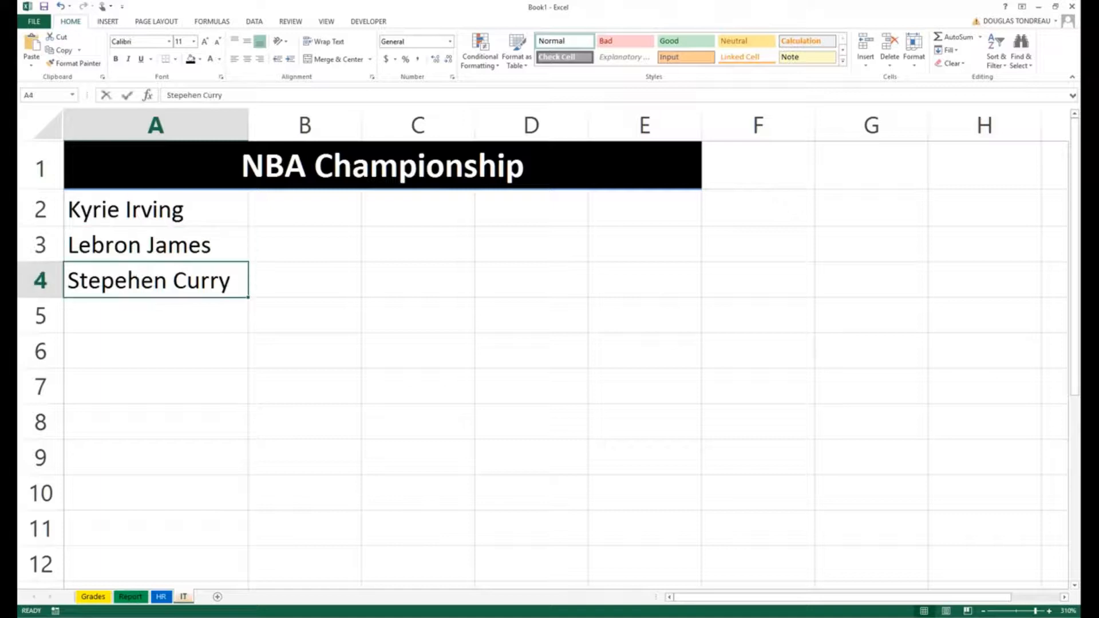
key("Left")
key("BackSpace")
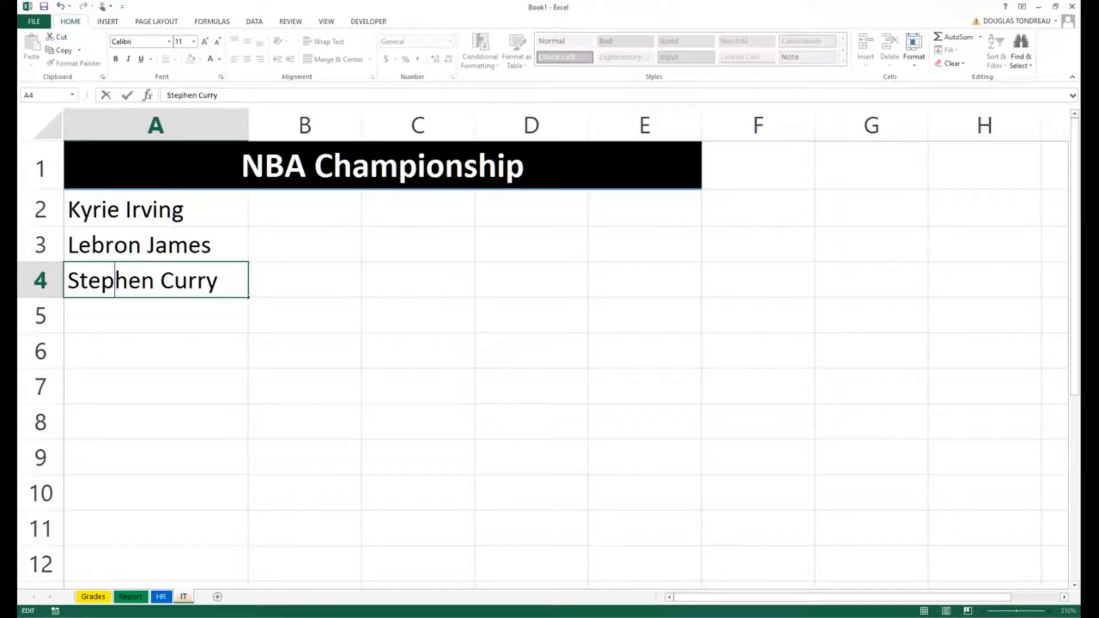
left_click(277, 395)
left_click_drag(145, 214, 132, 333)
Step: Enter the headers Names in A2 and Team in B2
left_click(157, 204)
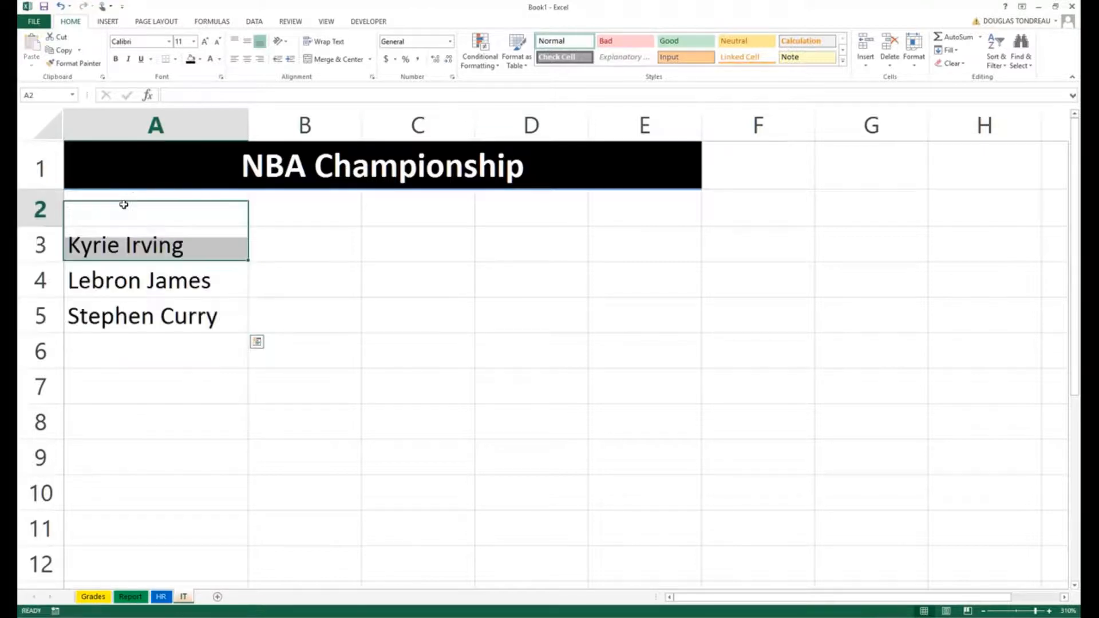
type("Names")
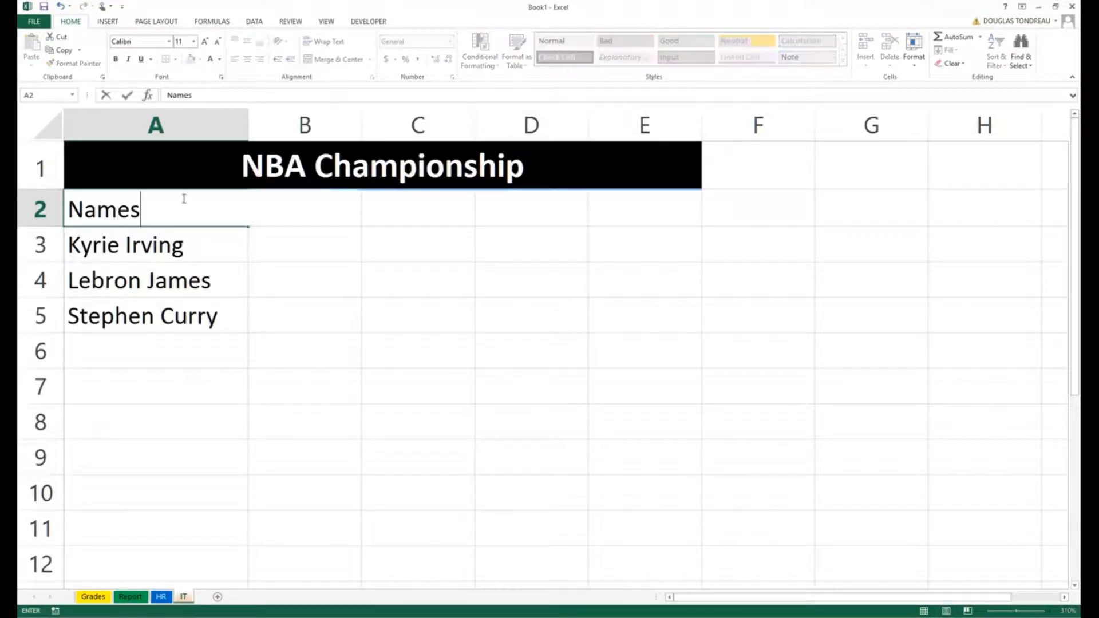
left_click(172, 393)
left_click(271, 192)
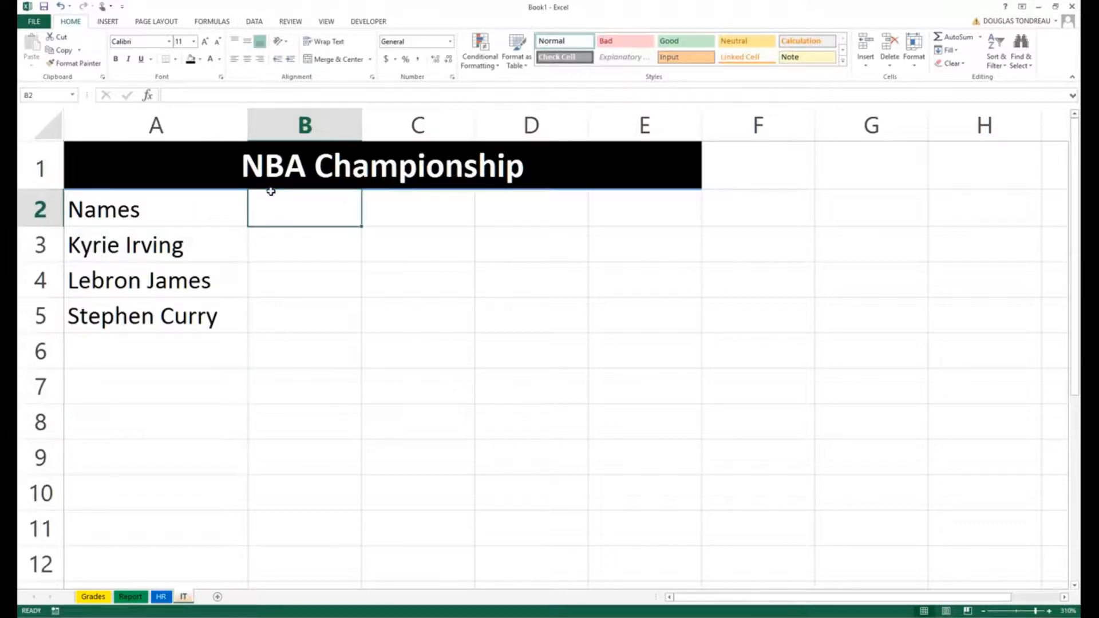
type("Team")
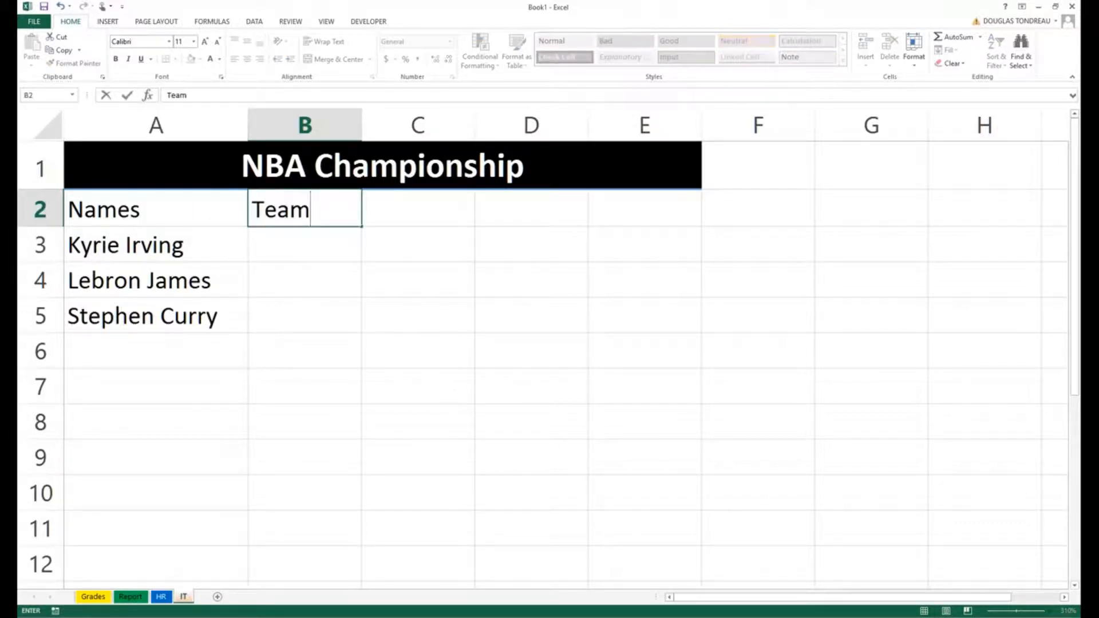
key("Tab")
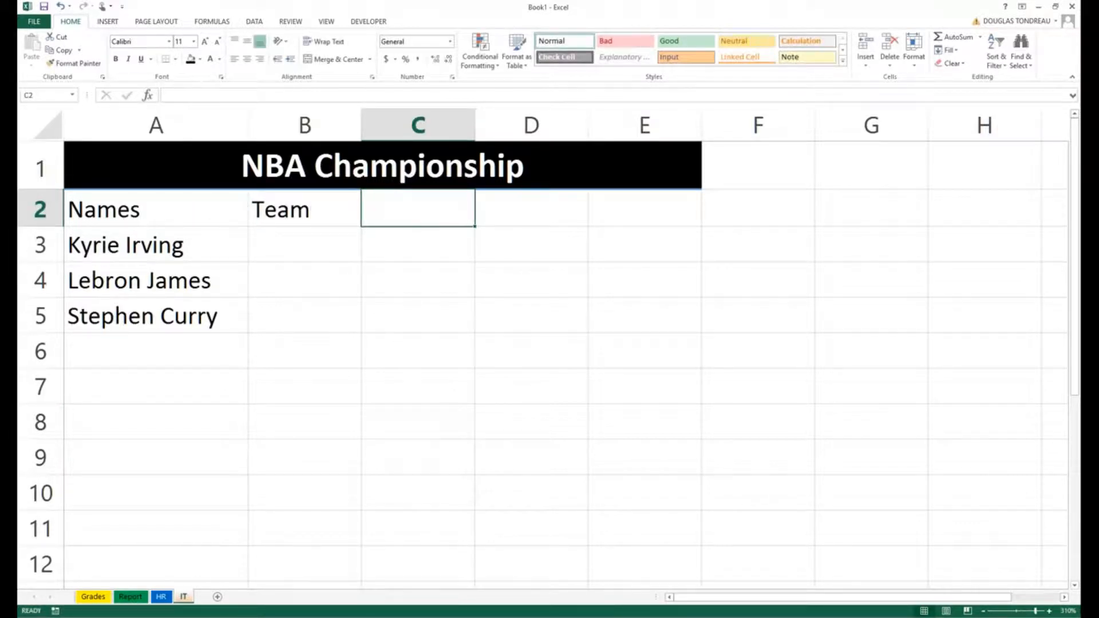
Step: Add the headers PPG, RPG and APG in C2:E2
type("P")
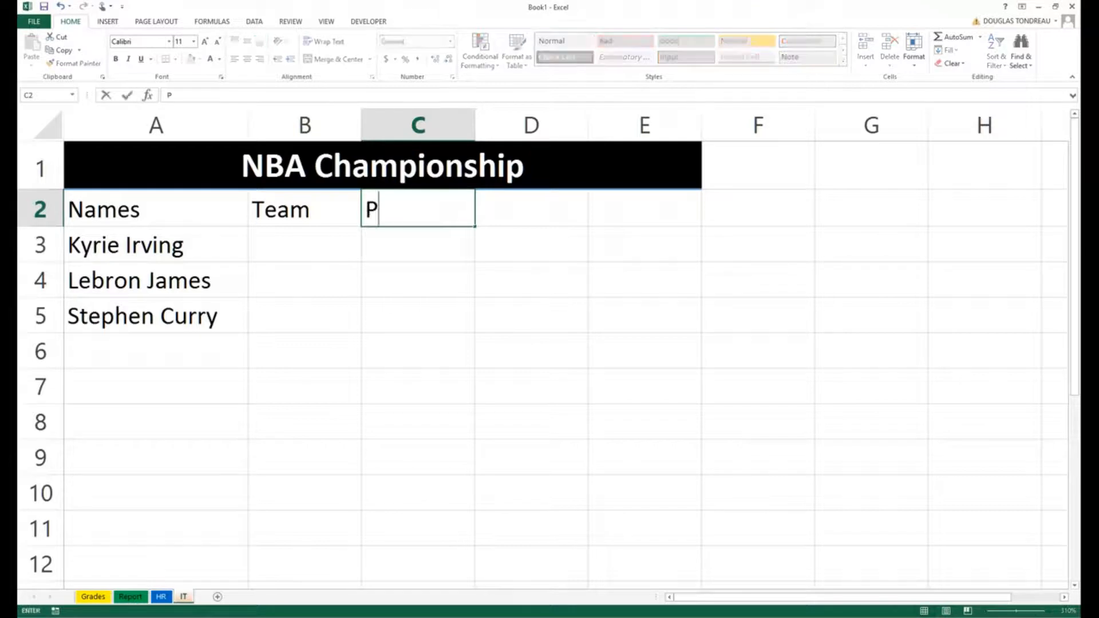
type("PG")
key("Tab")
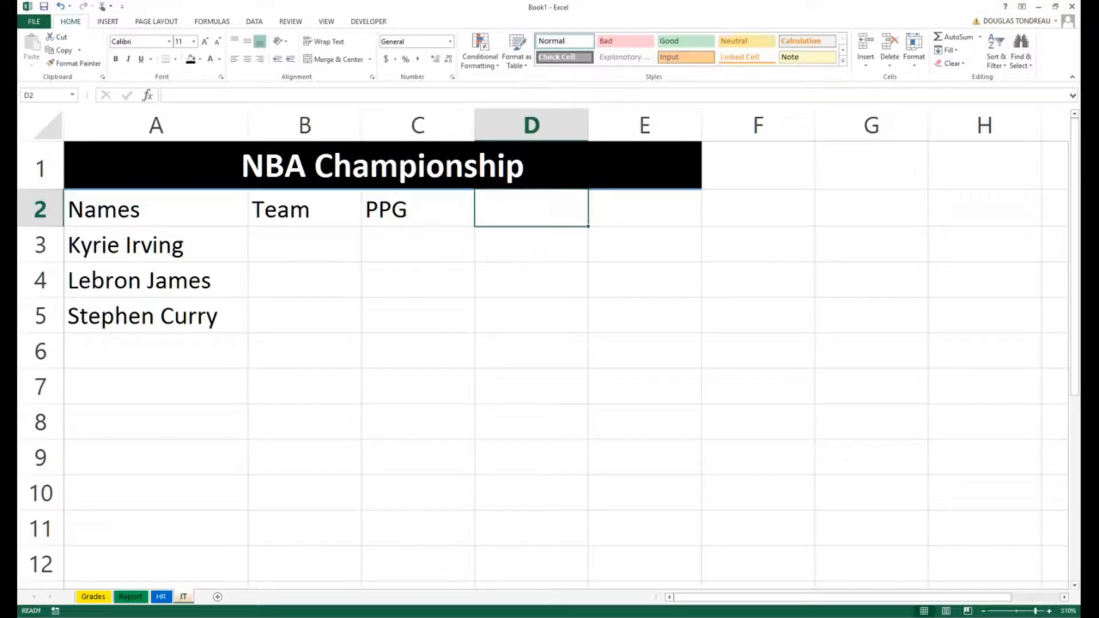
type("RPG")
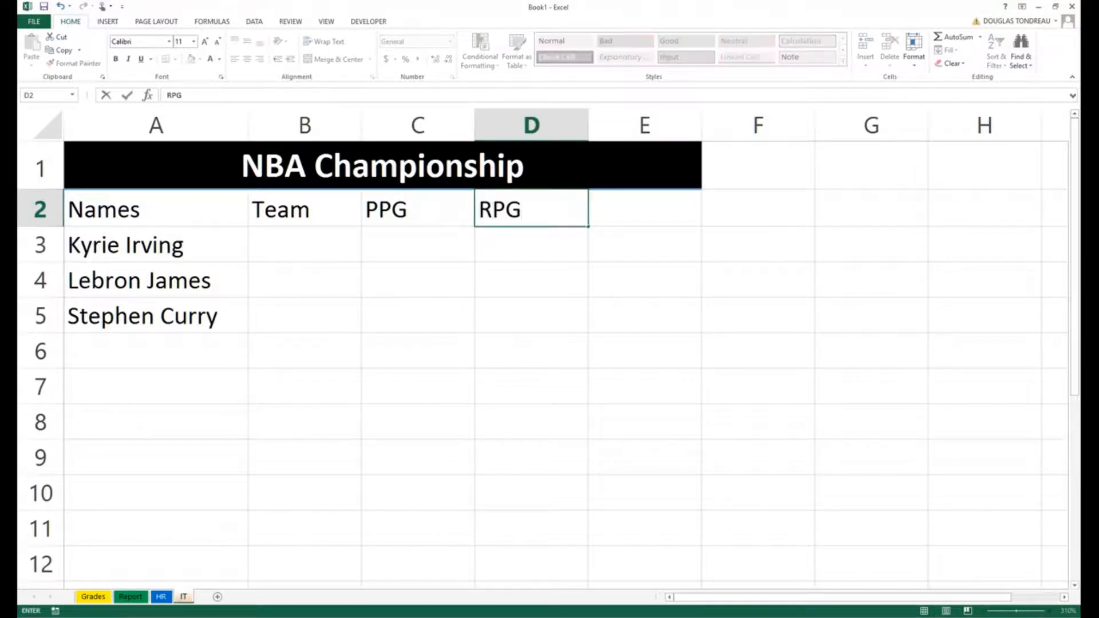
left_click(638, 210)
type("APG")
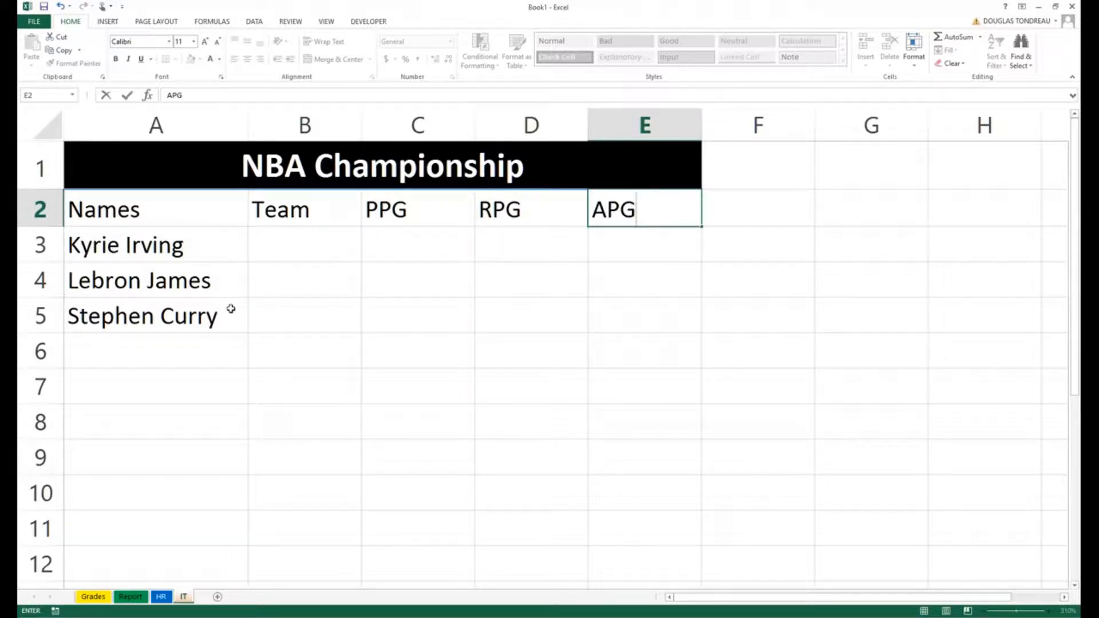
left_click(397, 209)
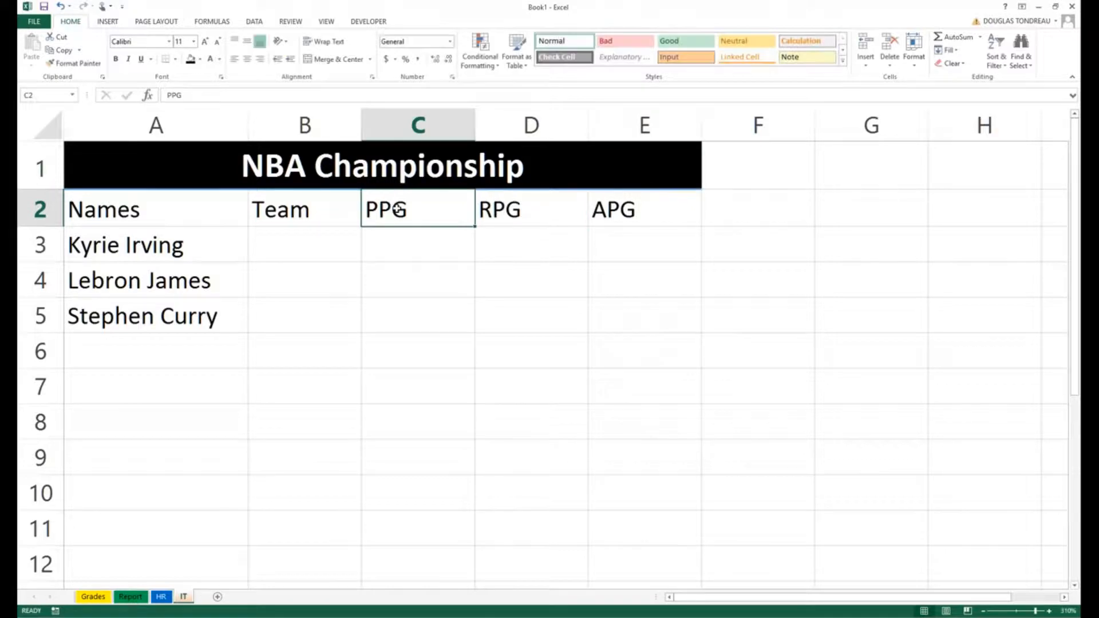
left_click(515, 209)
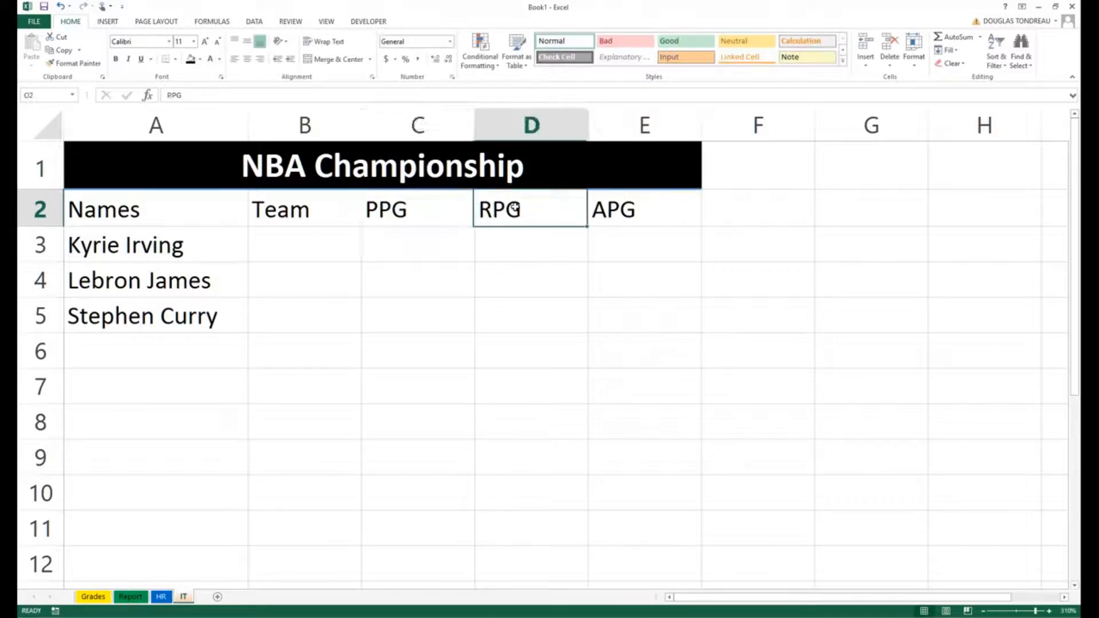
left_click(623, 215)
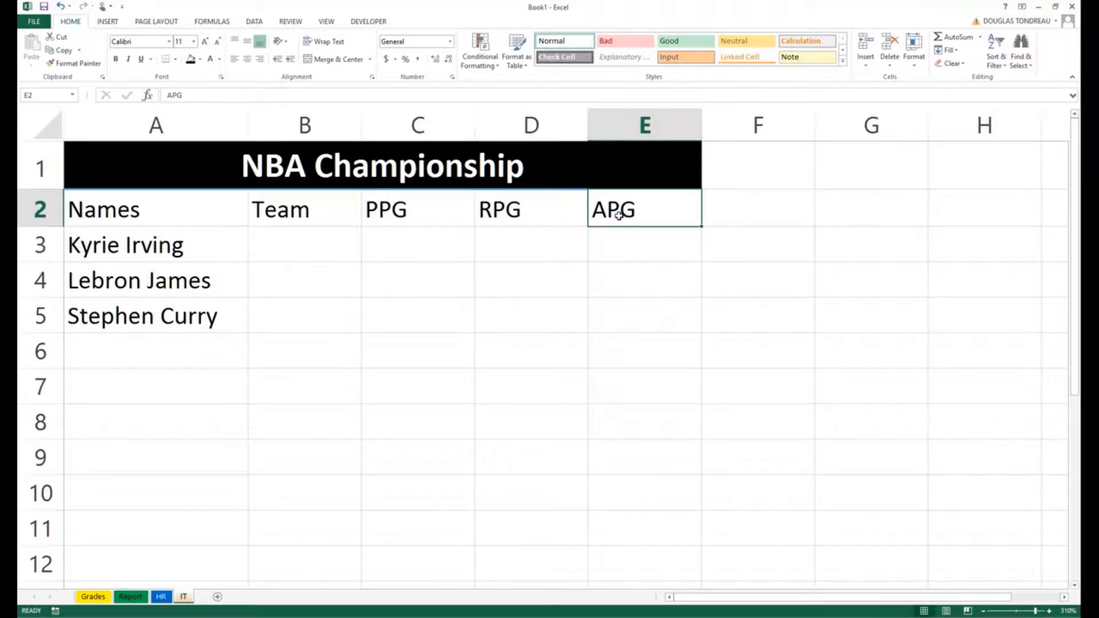
Step: Apply the 40% - Accent4 cell style to the header row A2:E2
left_click(286, 371)
left_click_drag(138, 210, 647, 207)
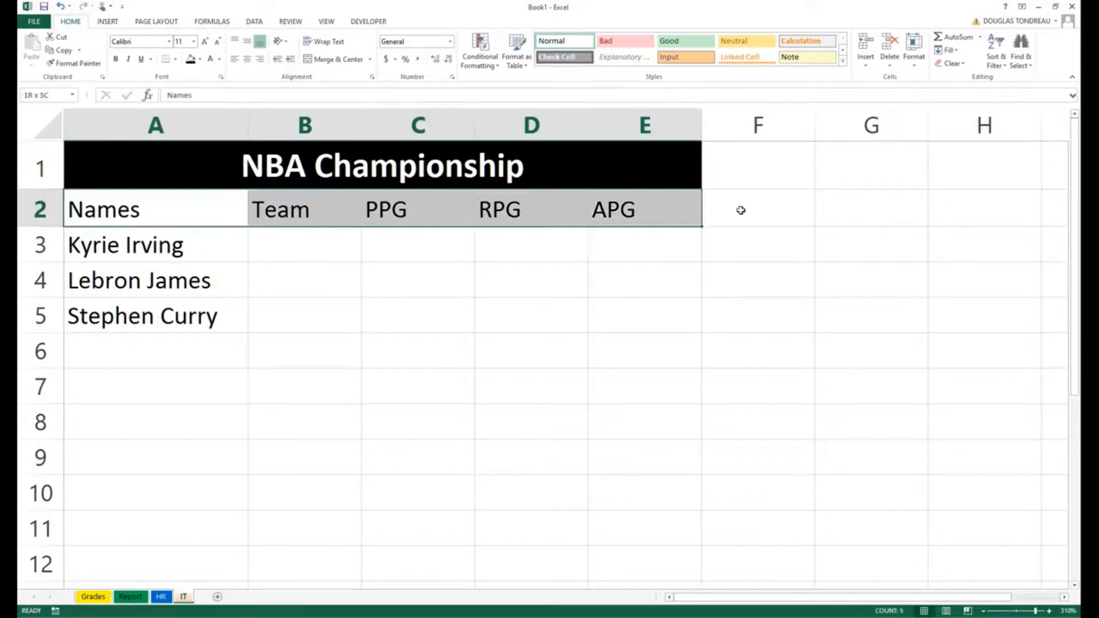
left_click(843, 61)
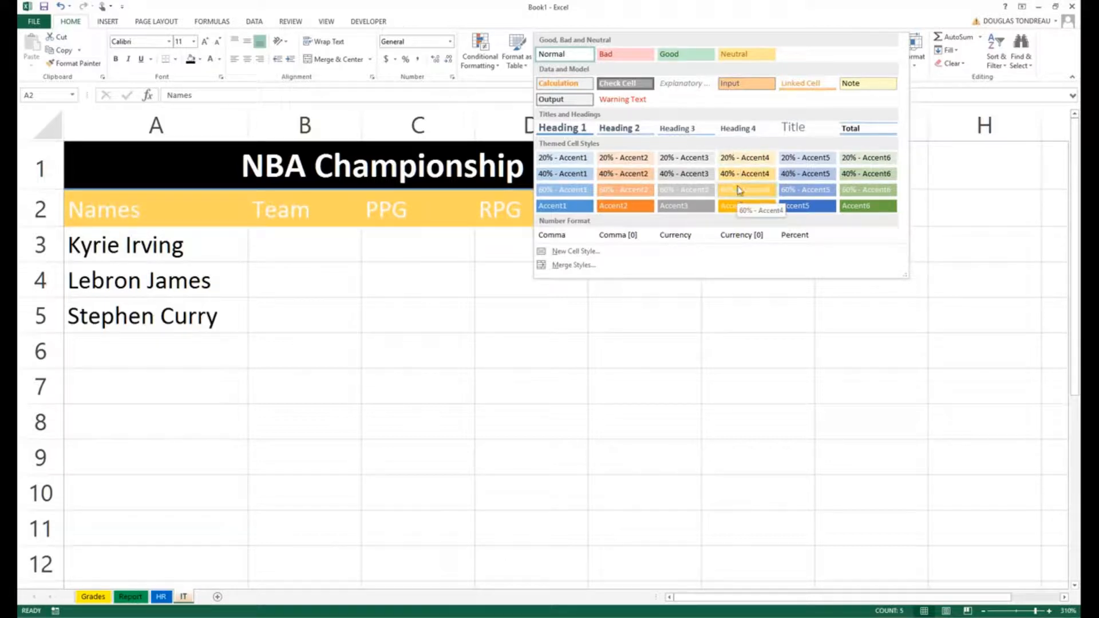
left_click(746, 173)
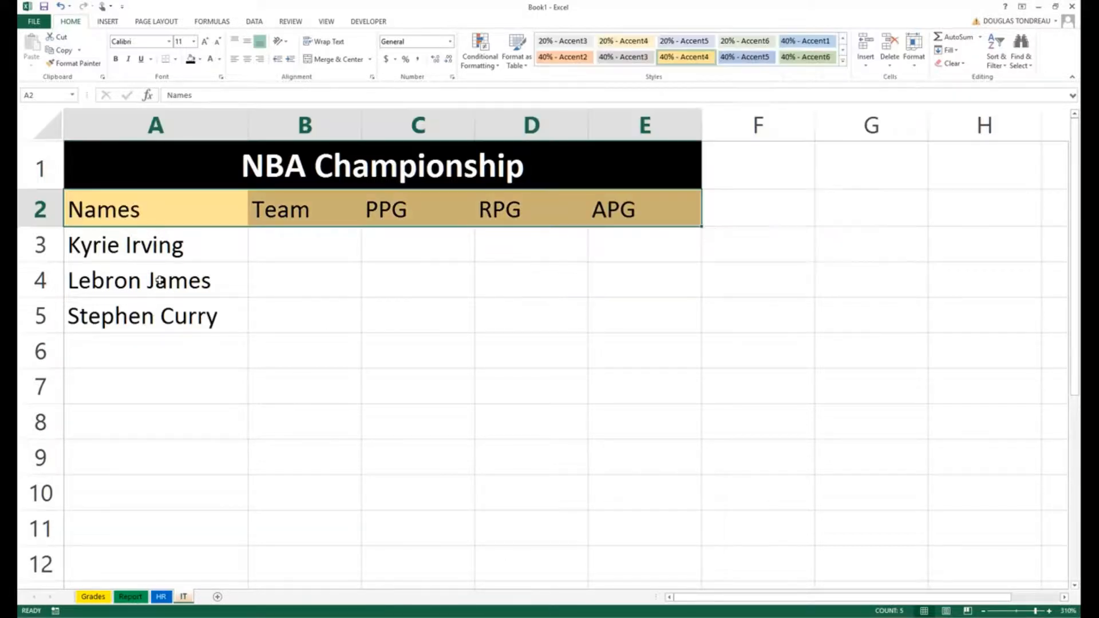
left_click(160, 247)
left_click(144, 269)
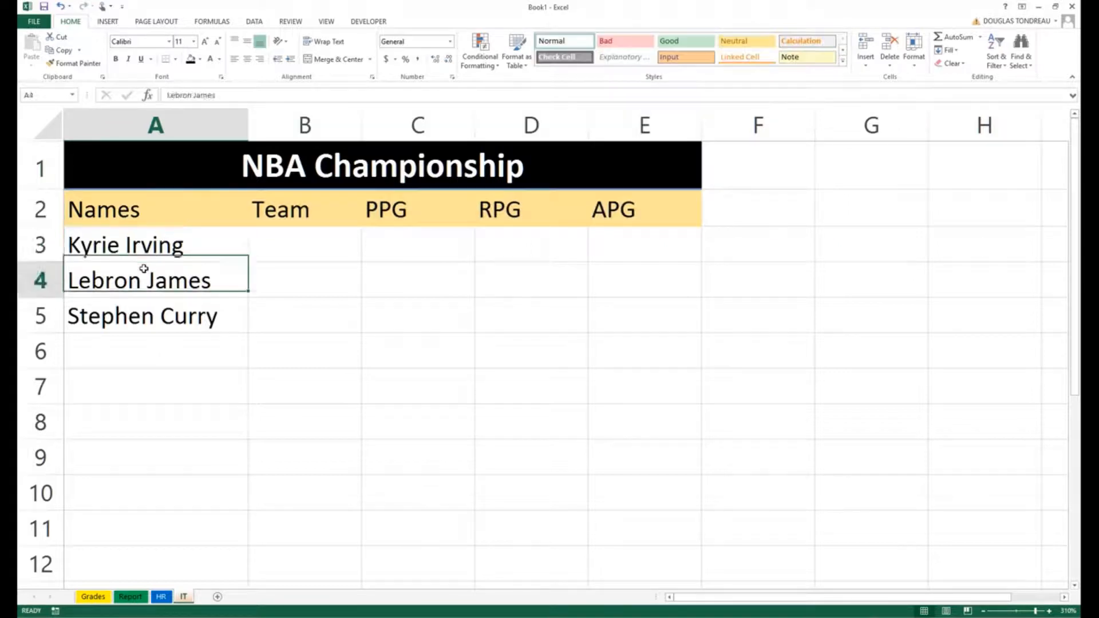
left_click(140, 308)
left_click(151, 379)
left_click(143, 354)
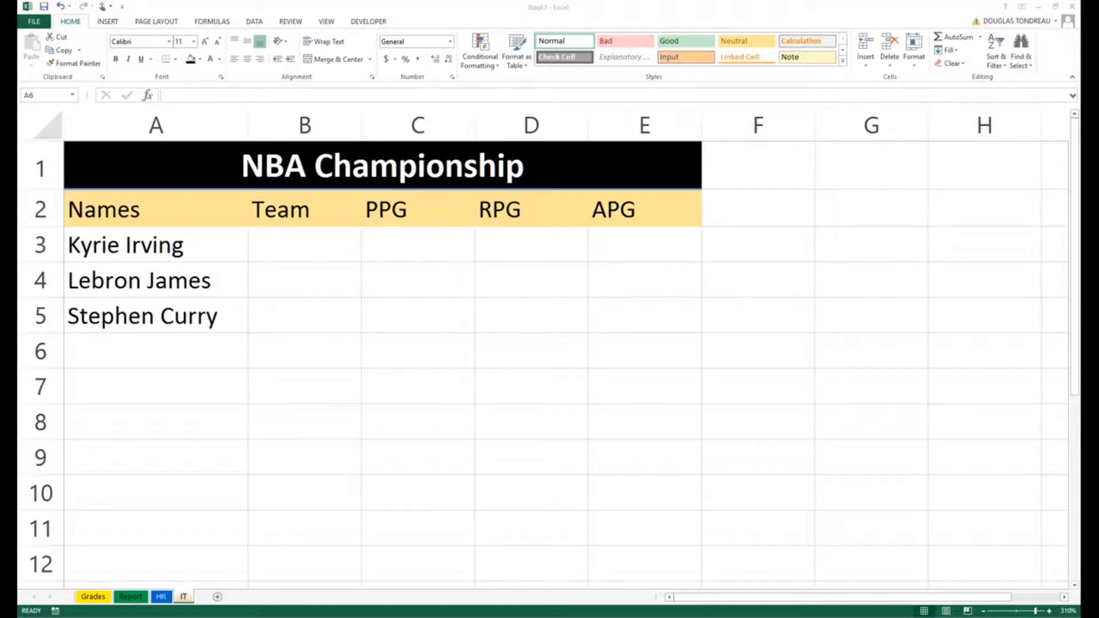
Step: Enter Draymond Green in A6 and widen column A to fit it
left_click(130, 341)
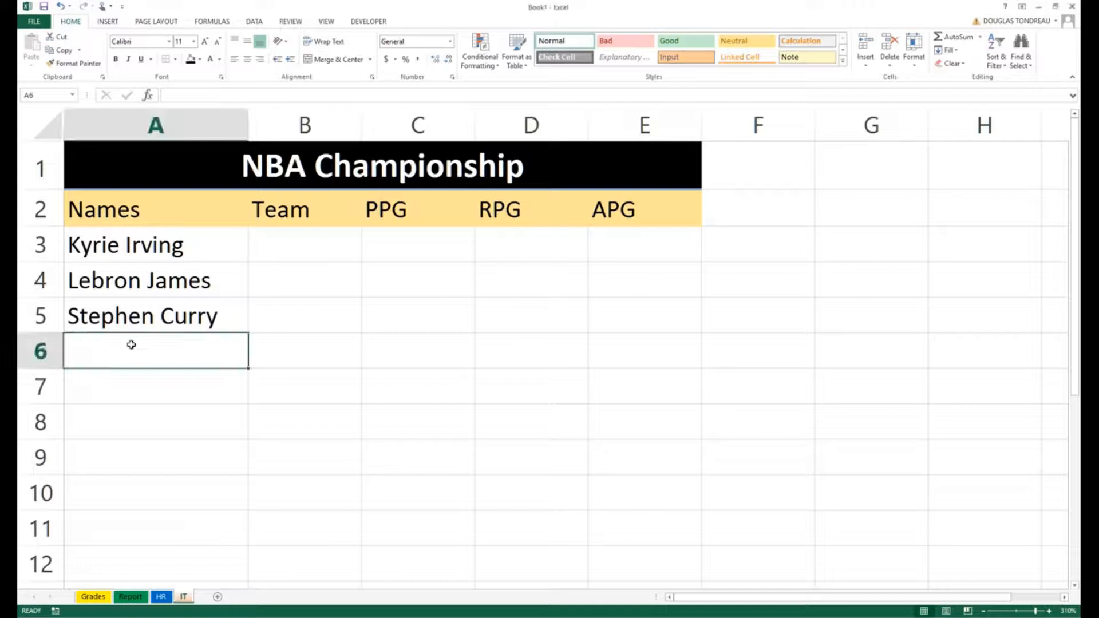
type("Draymon")
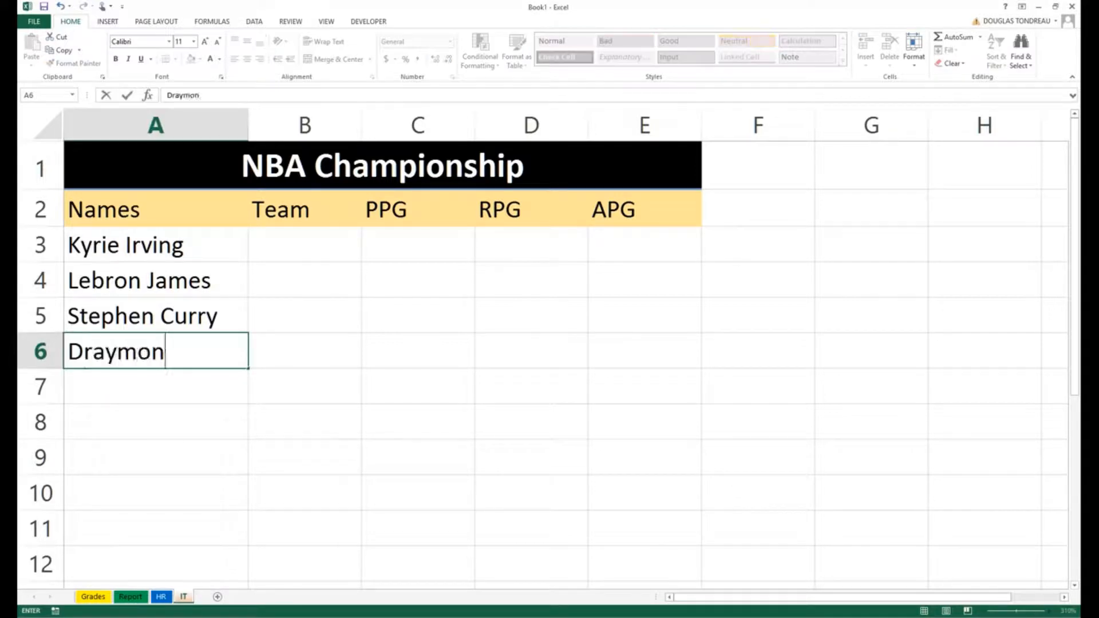
type("d Gree")
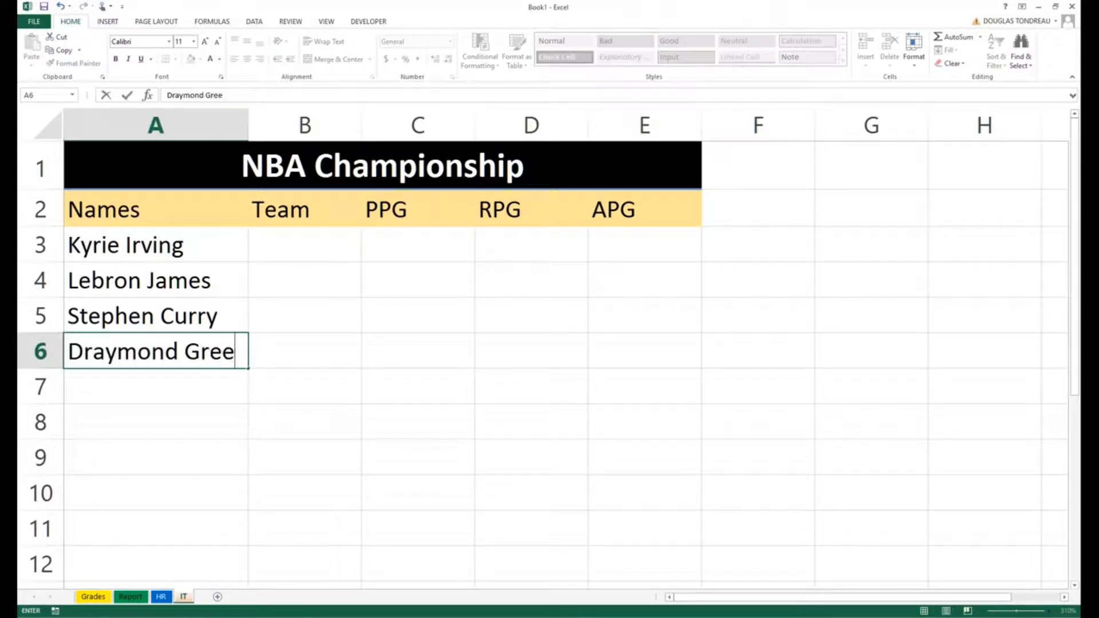
type("n")
left_click(277, 270)
left_click_drag(248, 124, 270, 124)
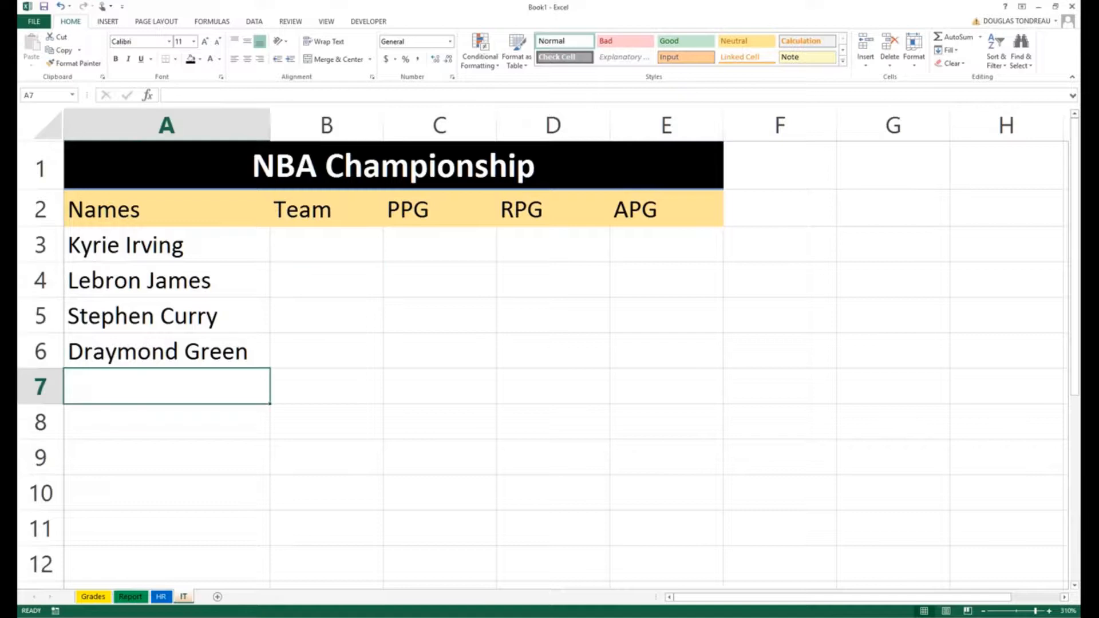
Step: Add Kevi Duran, Kevin Love and JR Smith in A7:A9
type("Kevi Du")
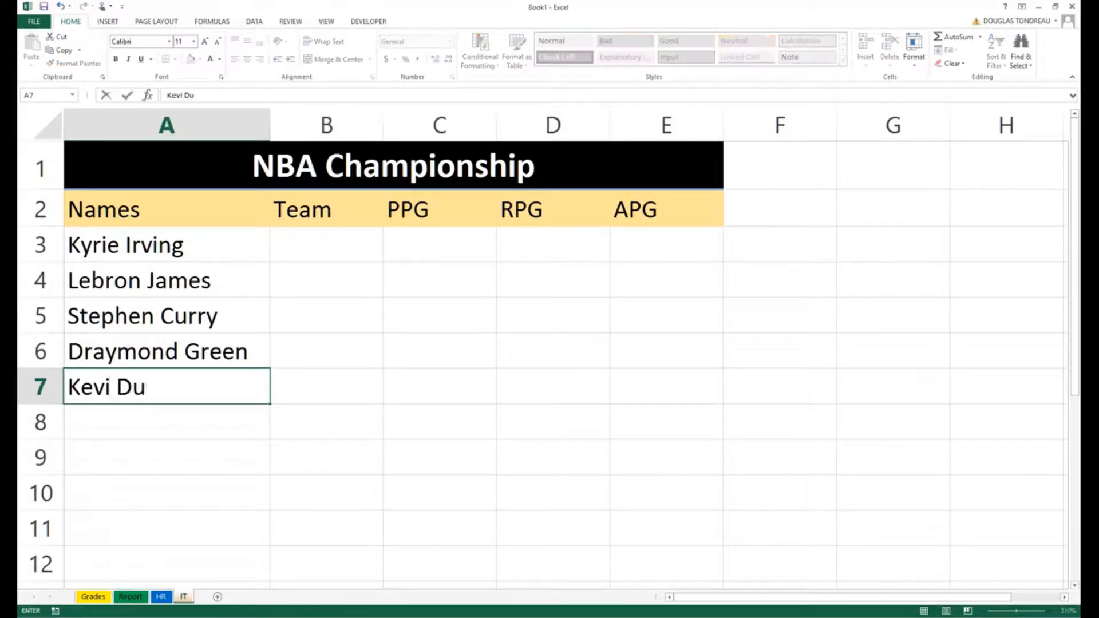
type("ran")
key("Return")
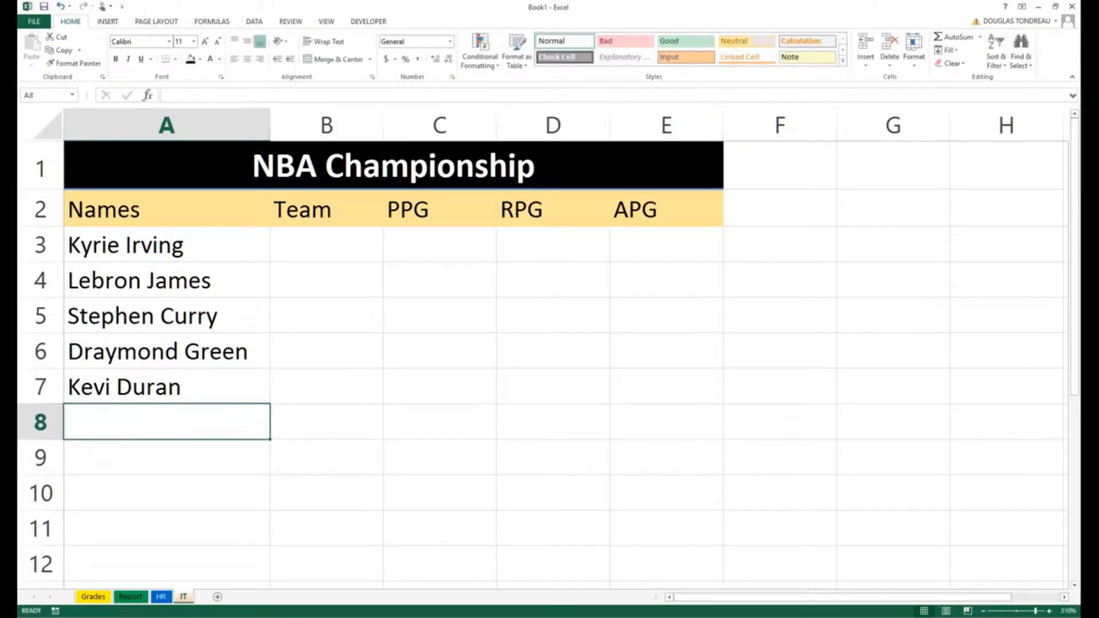
type("Kevin")
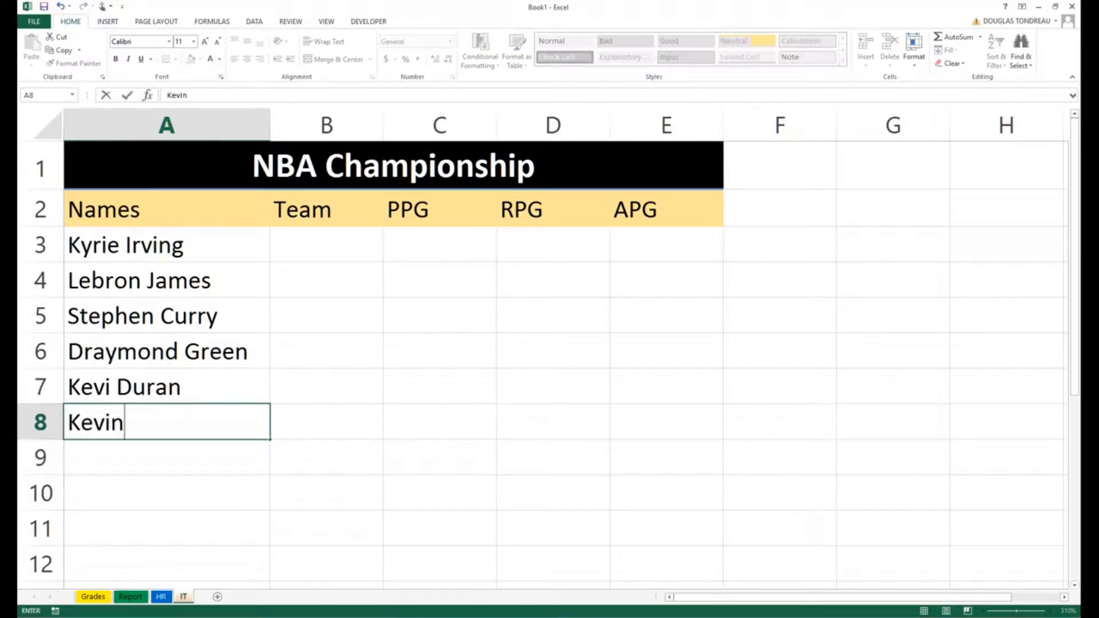
type(" Love")
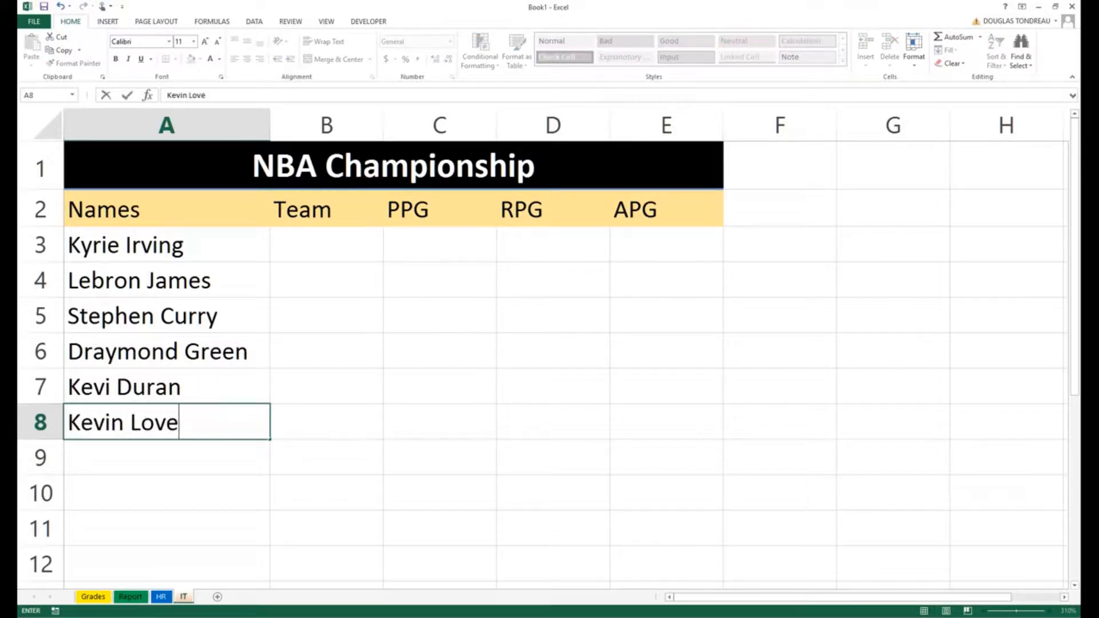
key("Return")
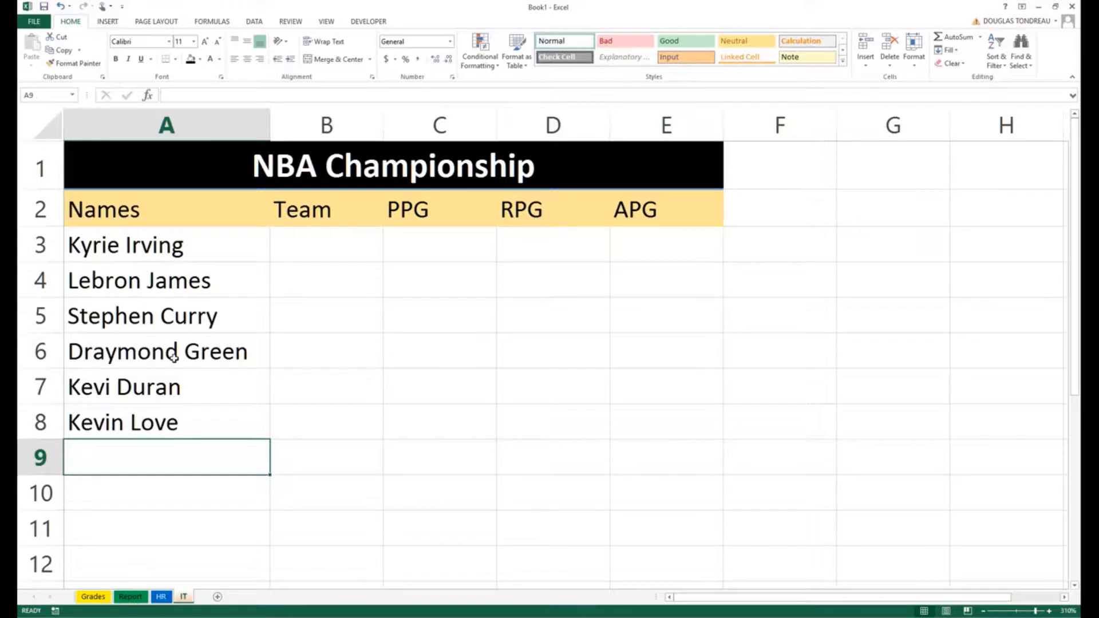
type("JR Sm")
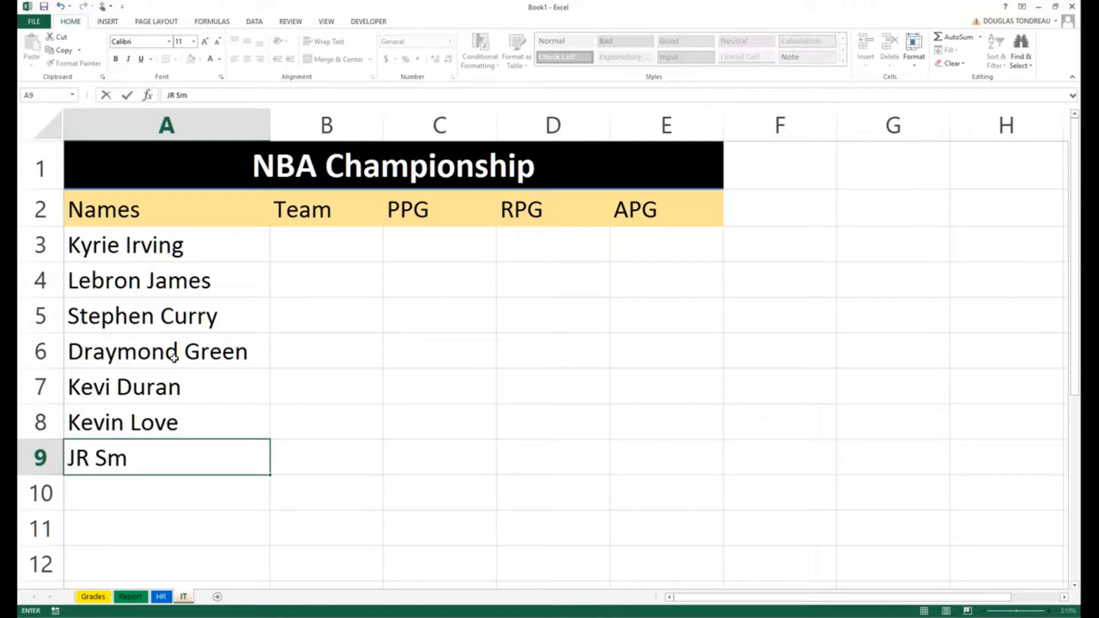
type("ith")
key("ctrl+Return")
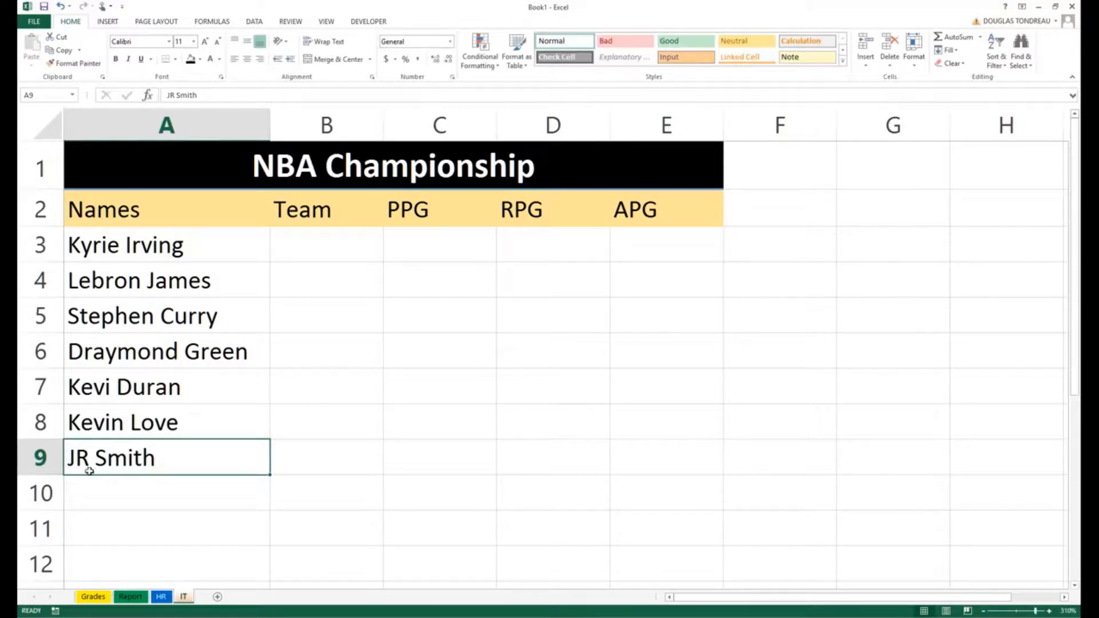
key("Return")
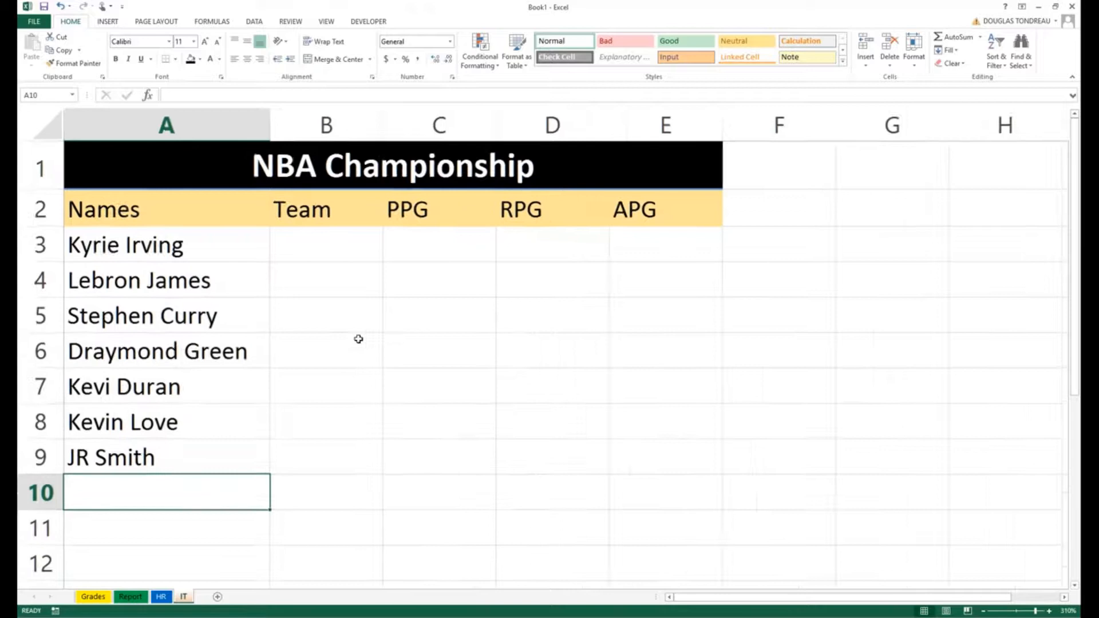
scroll(358, 339, "up", 1)
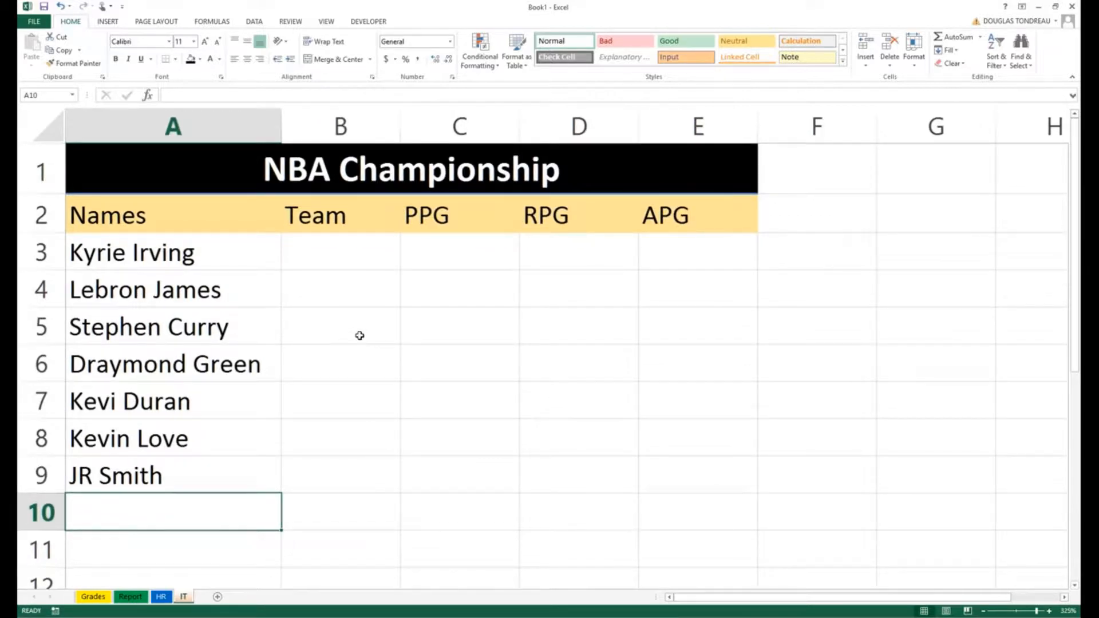
Step: Enter 'Cleaveland' as Kyrie Irving's team in B3 and widen column B to fit it
left_click(327, 240)
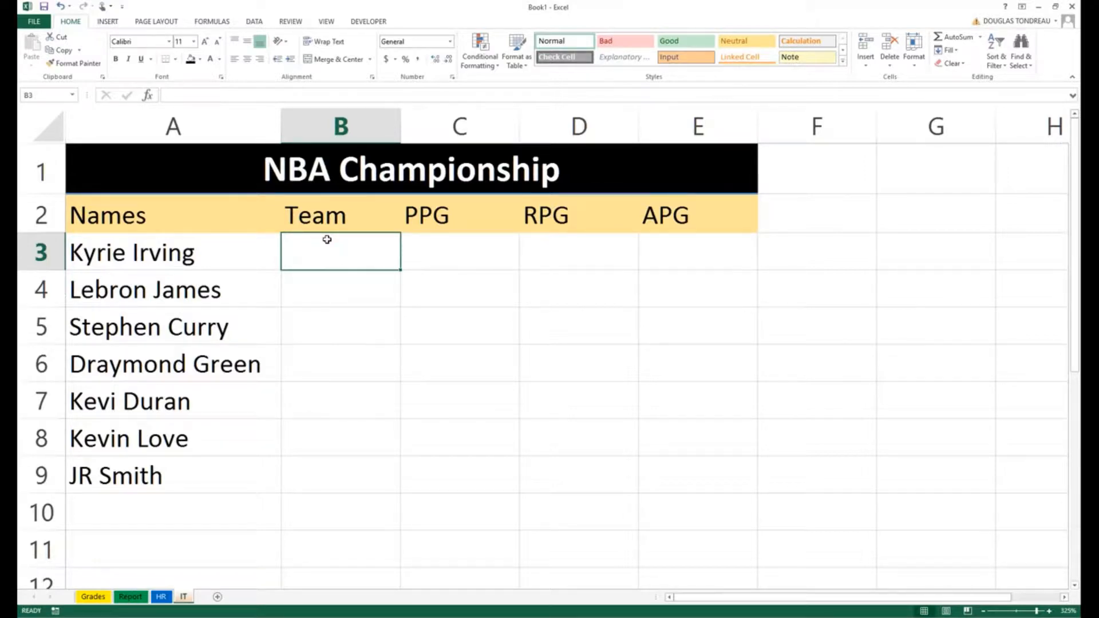
type("Cleaveland")
key("Return")
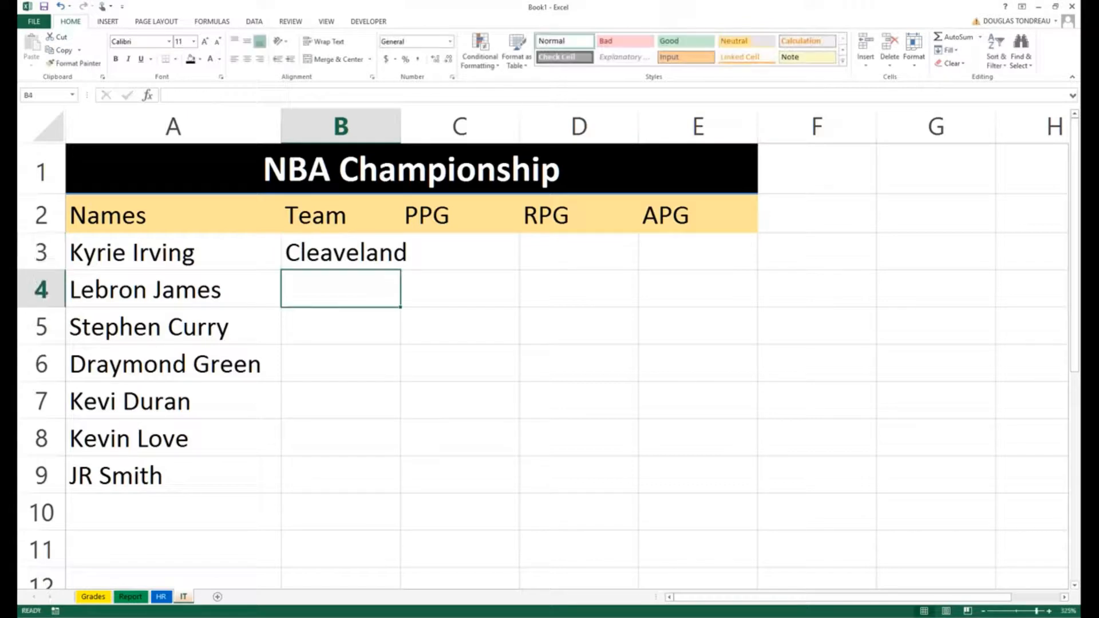
left_click(366, 127)
double_click(401, 127)
left_click(356, 296)
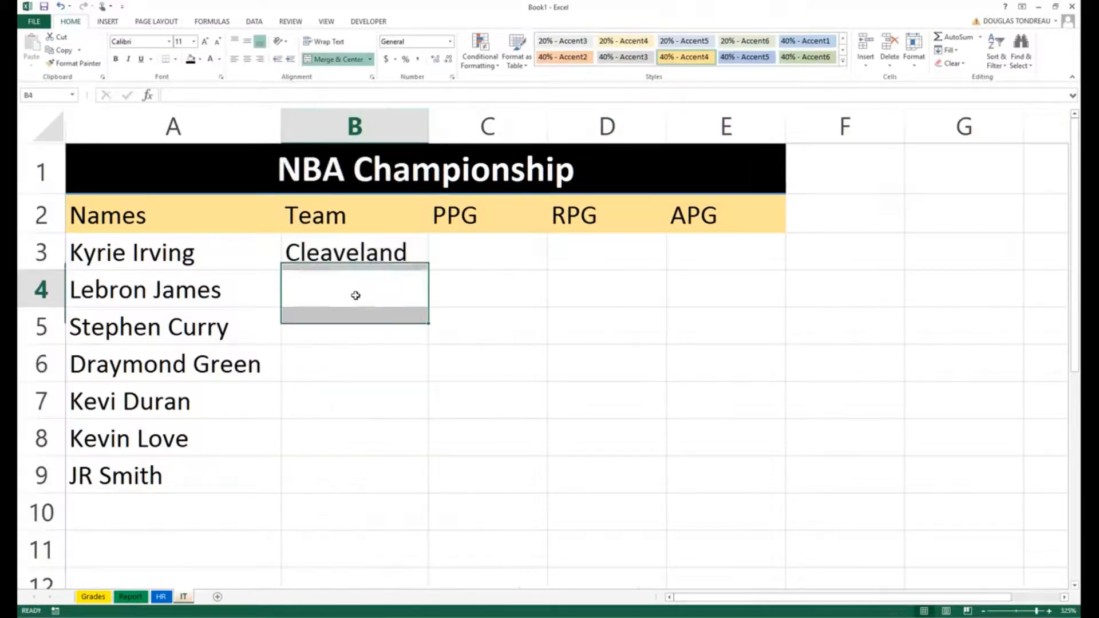
left_click_drag(201, 292, 150, 486)
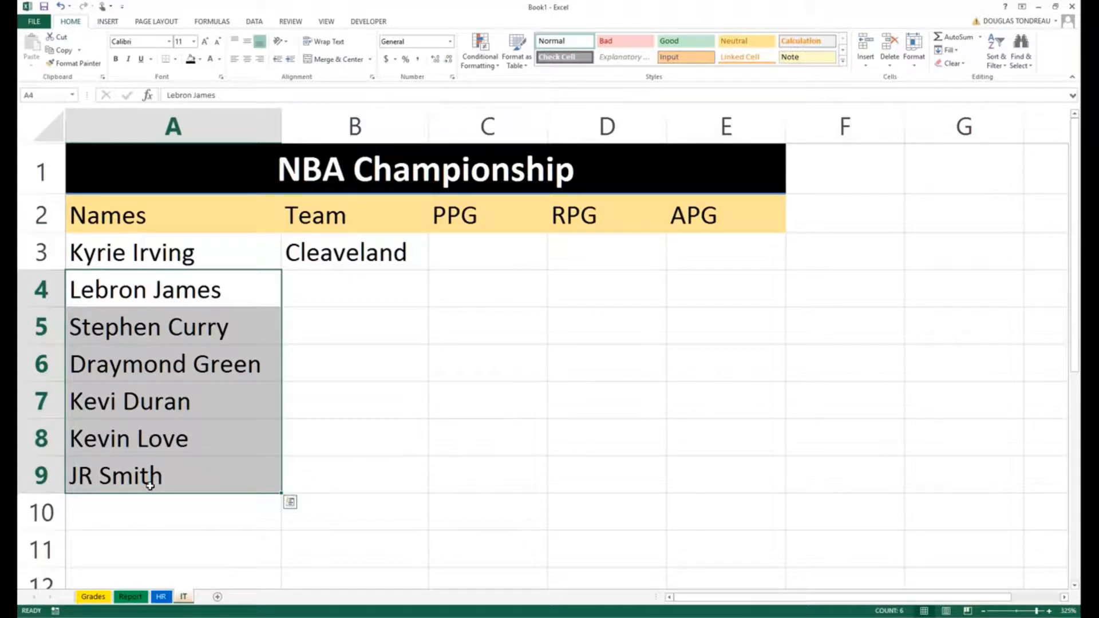
Step: Copy Cleaveland from B3 and paste it into B4, B5 and B6
left_click(344, 252)
right_click(358, 255)
left_click(389, 279)
left_click(367, 286)
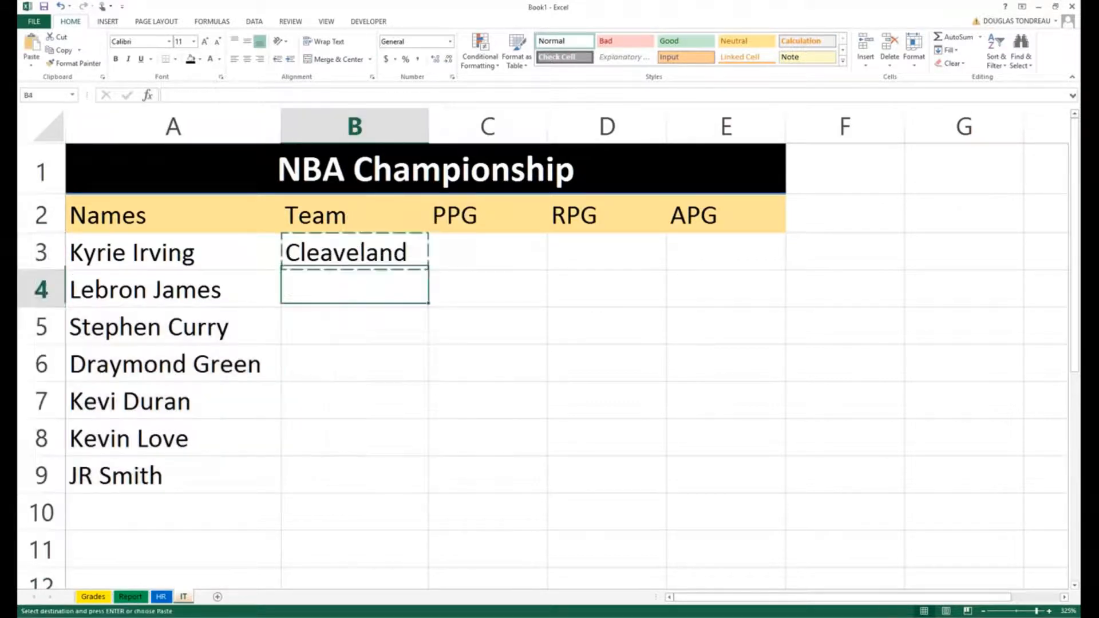
right_click(329, 285)
left_click(352, 336)
left_click(351, 331)
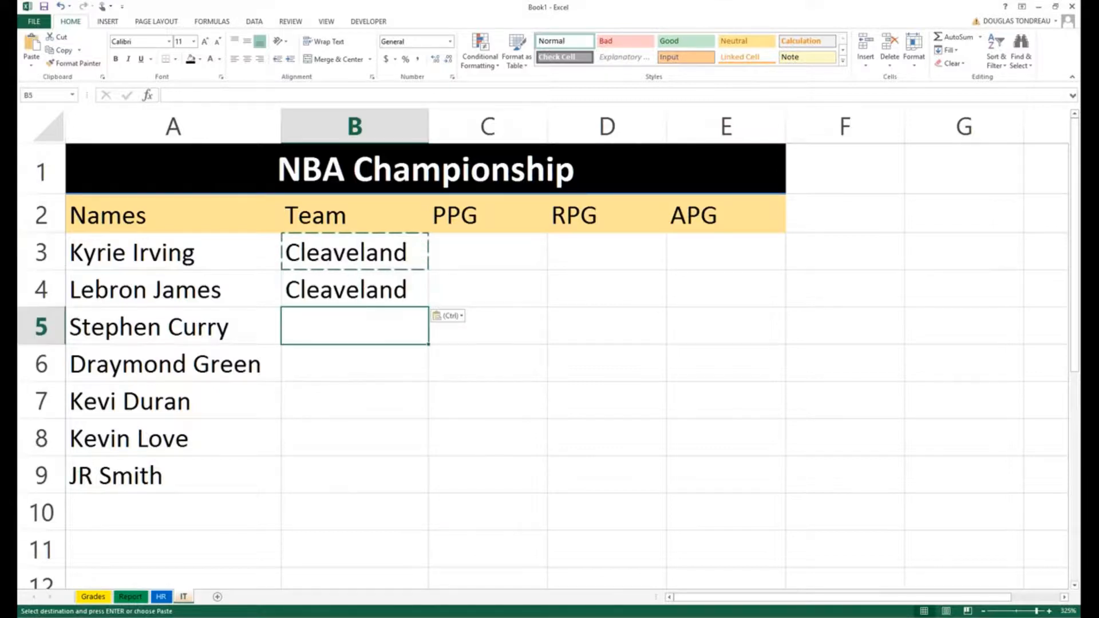
right_click(324, 316)
left_click(343, 373)
left_click(316, 360)
right_click(322, 350)
left_click(336, 412)
left_click(303, 395)
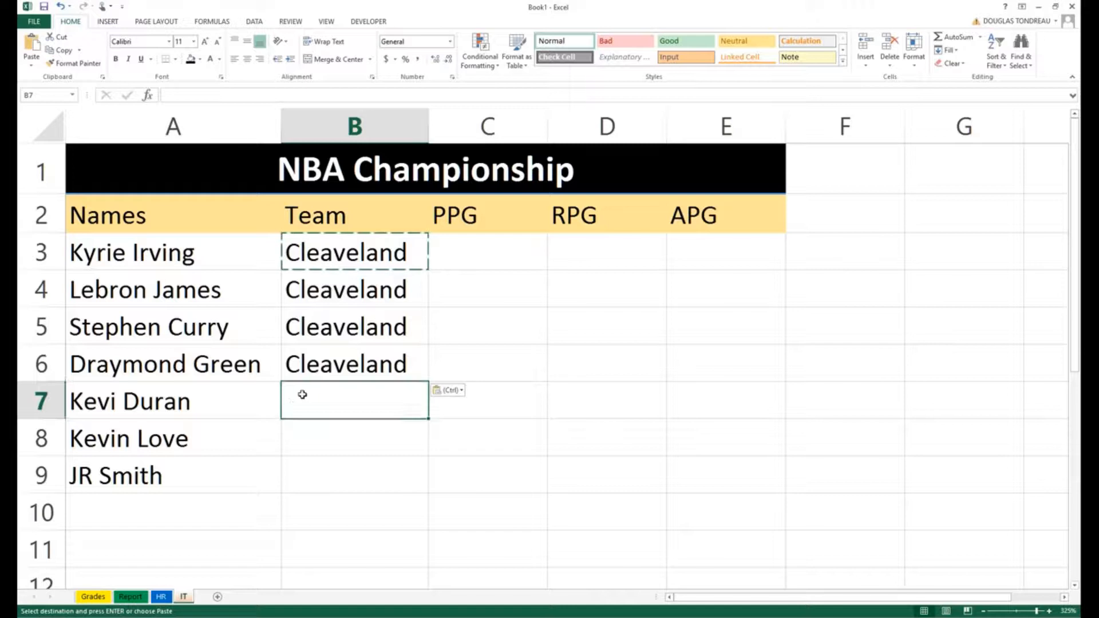
Step: Undo the pasted copies and clear Cleaveland out of B3
key("ctrl+z")
key("ctrl+z")
key("ctrl+z")
key("ctrl+z")
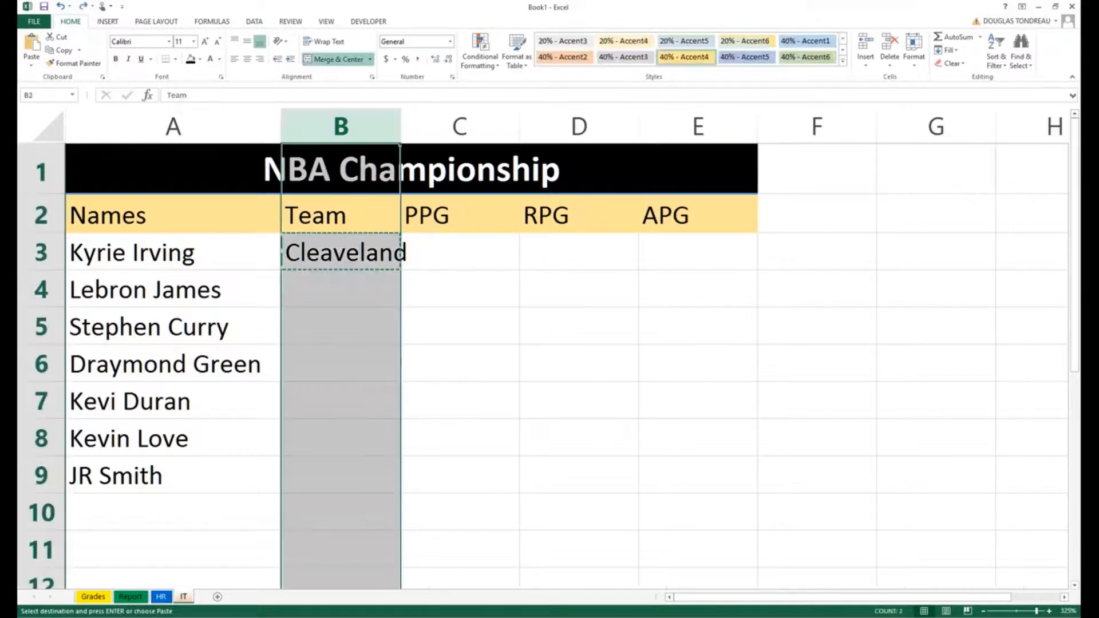
key("Escape")
left_click(321, 373)
left_click(323, 246)
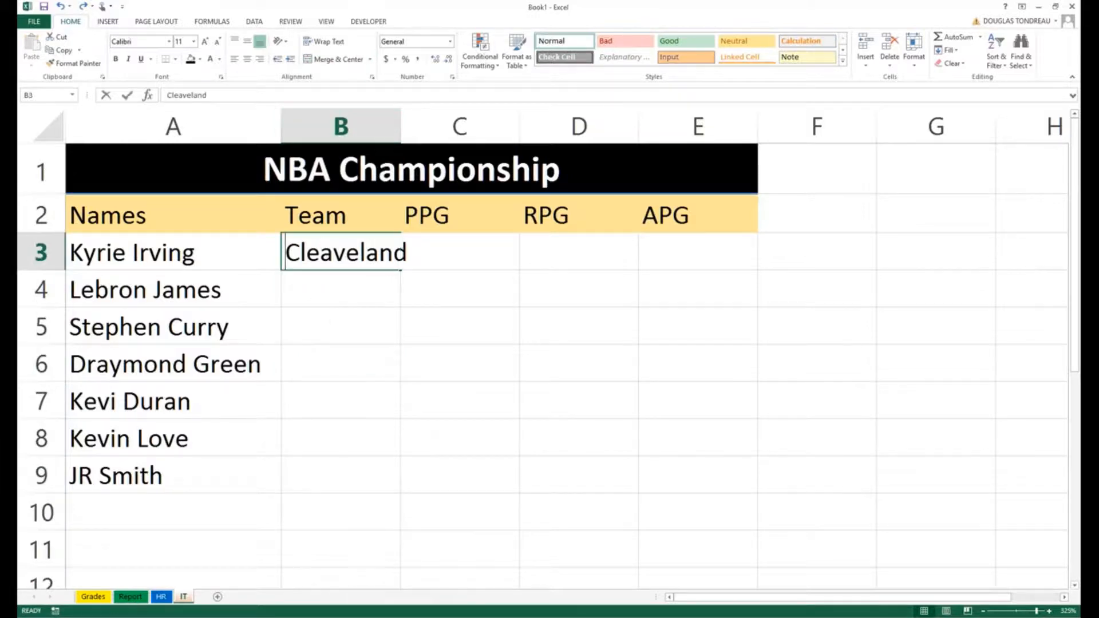
key("BackSpace")
key("Return")
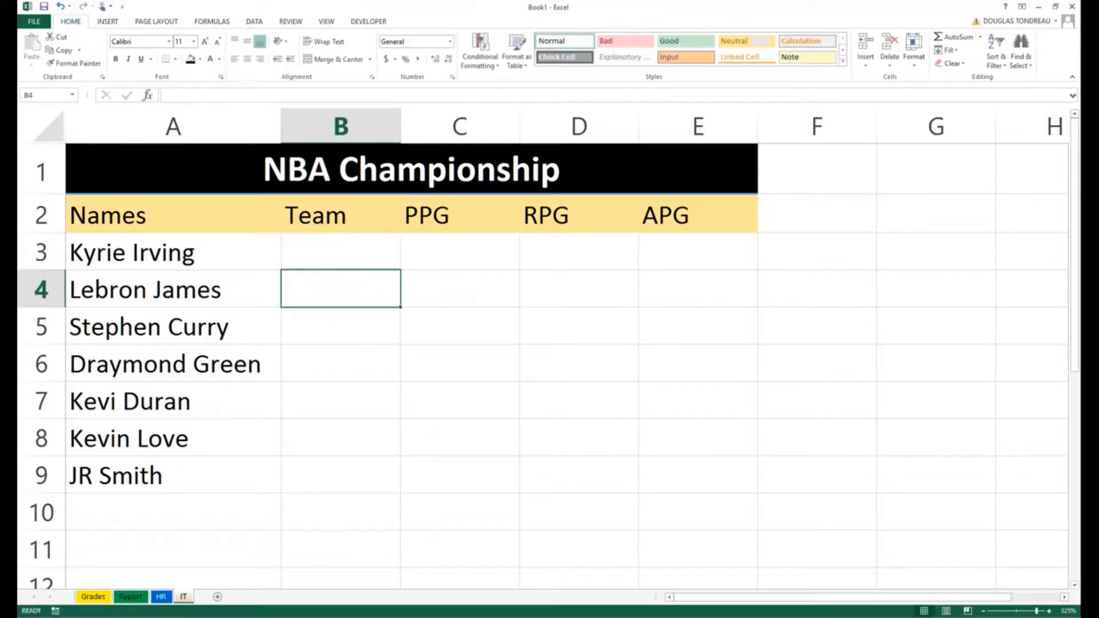
Step: Move Stephen Curry down to A10 and correct 'Kevi Duran' to 'Kevin Duran'
left_click(141, 262)
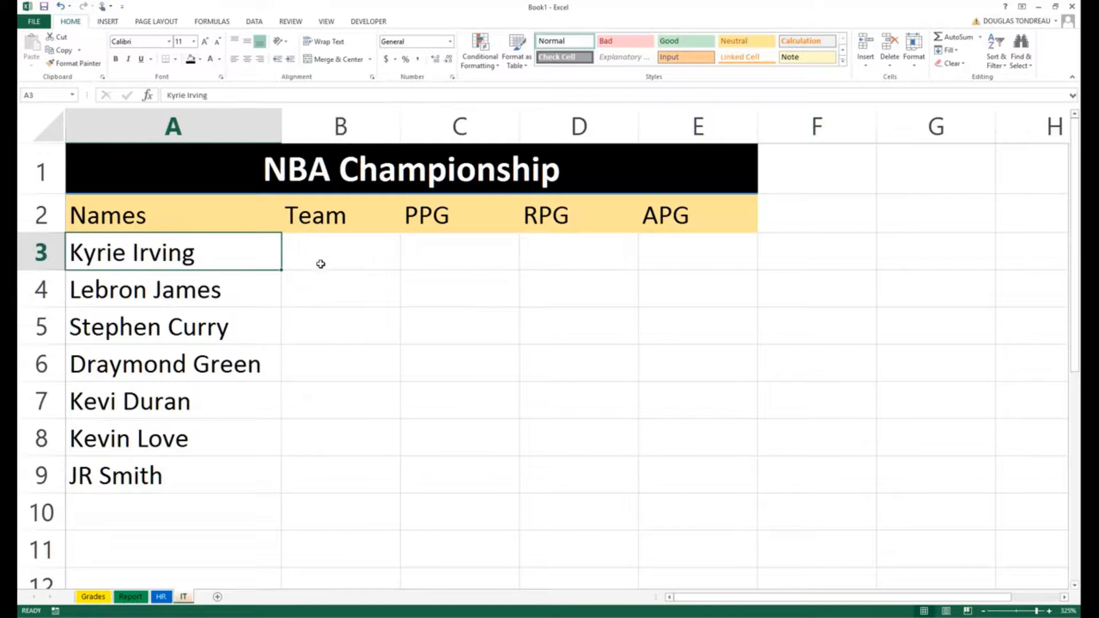
left_click(141, 434)
left_click(166, 338)
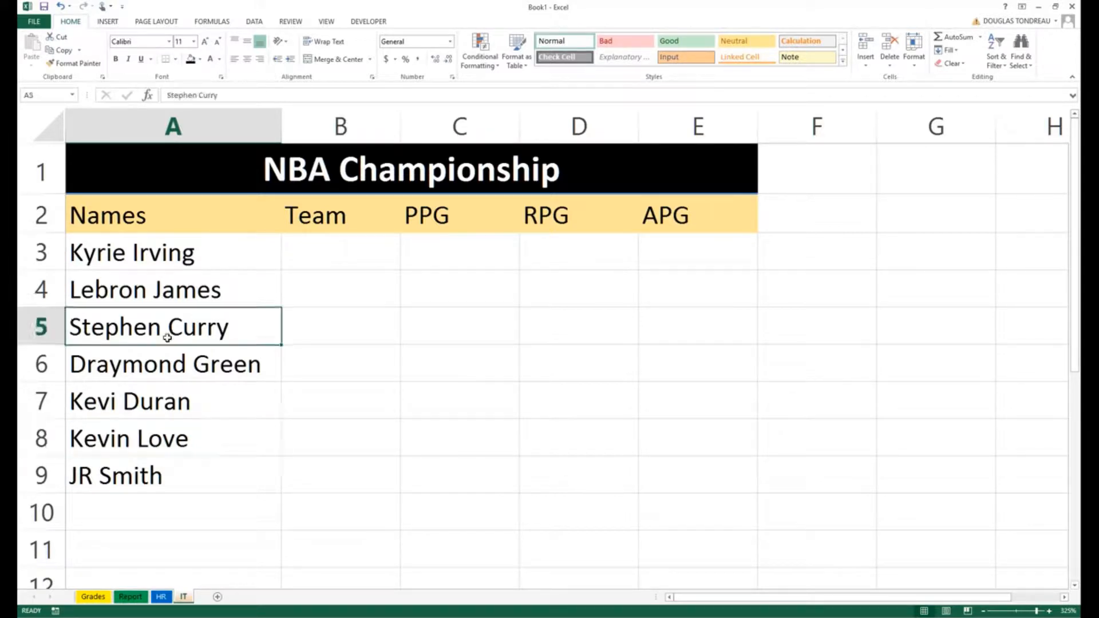
left_click_drag(154, 344, 153, 511)
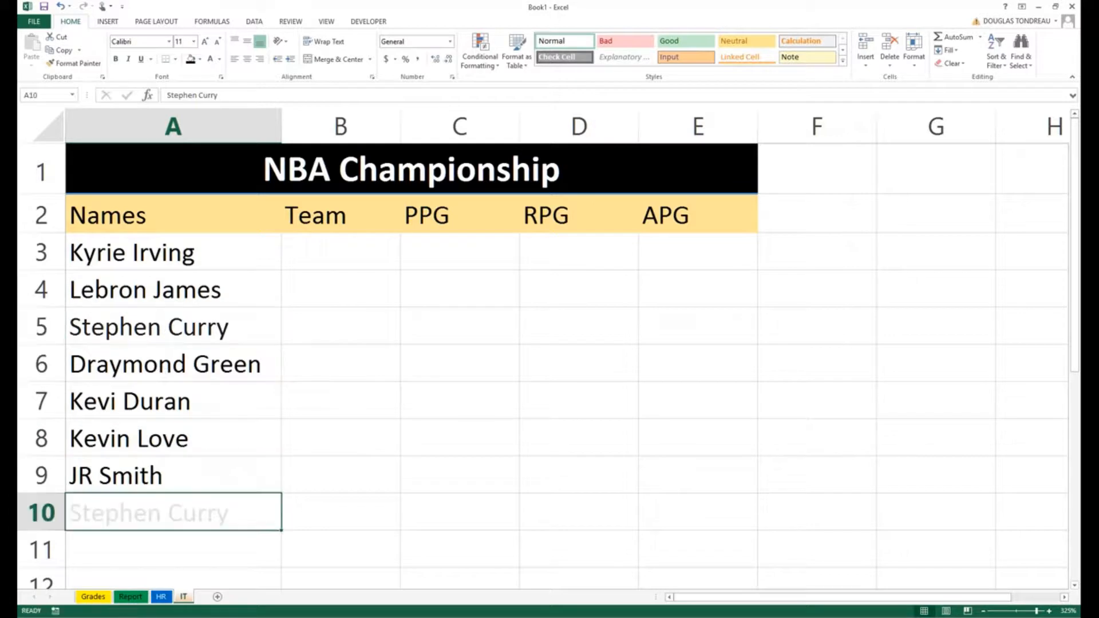
double_click(137, 401)
double_click(122, 400)
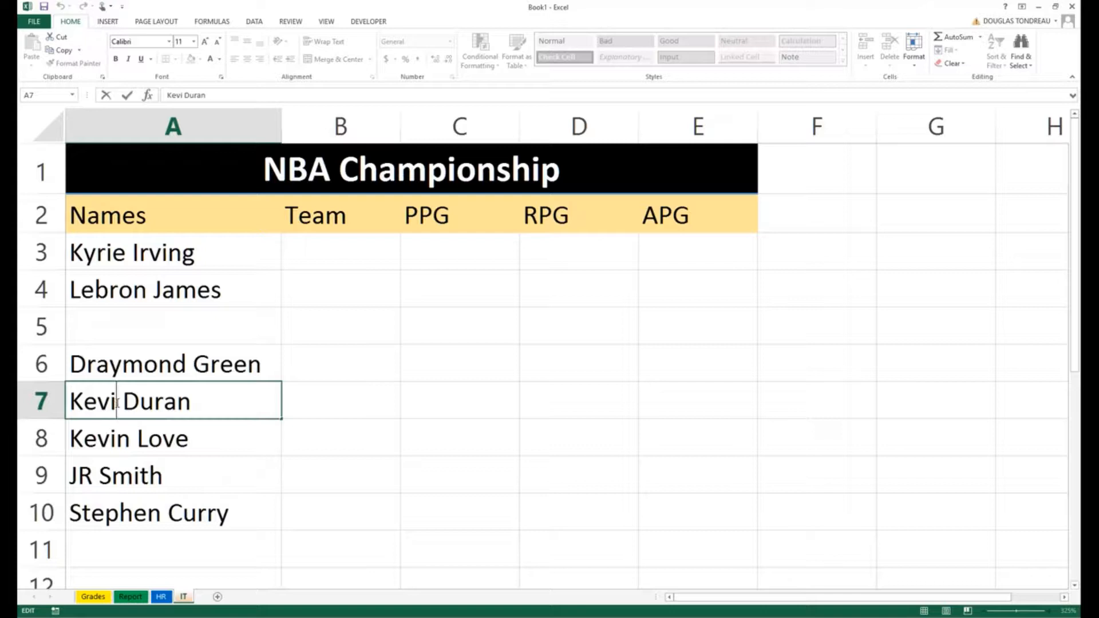
type("n")
key("Return")
Step: Rearrange Kevin Duran, Draymond Green and Kevin Love, ending with Kevin Duran in A8
left_click(187, 401)
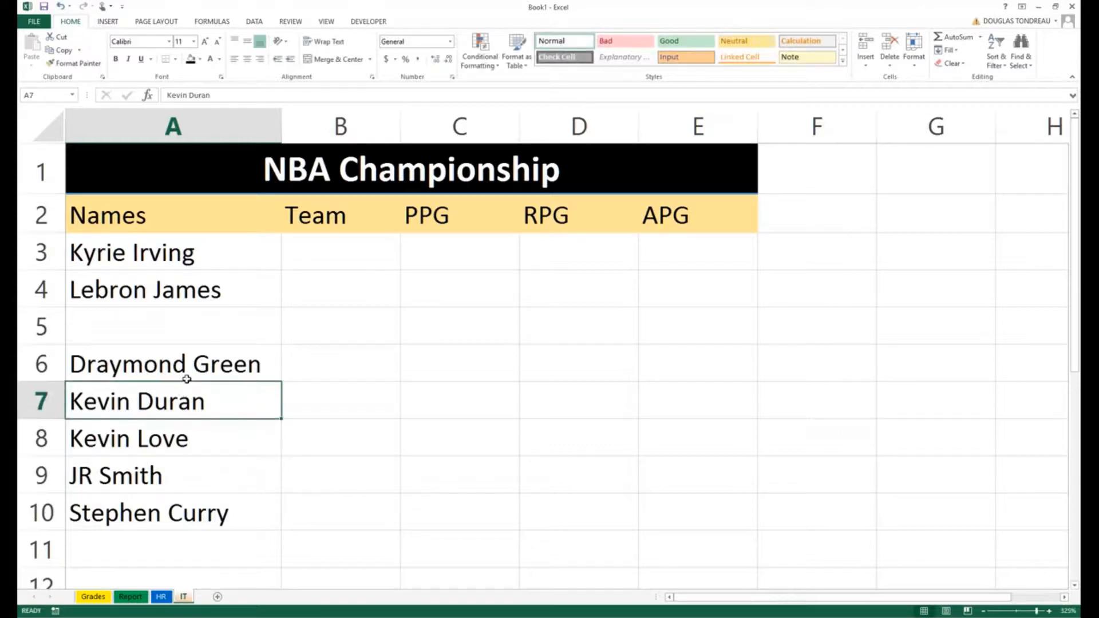
left_click_drag(187, 380, 172, 331)
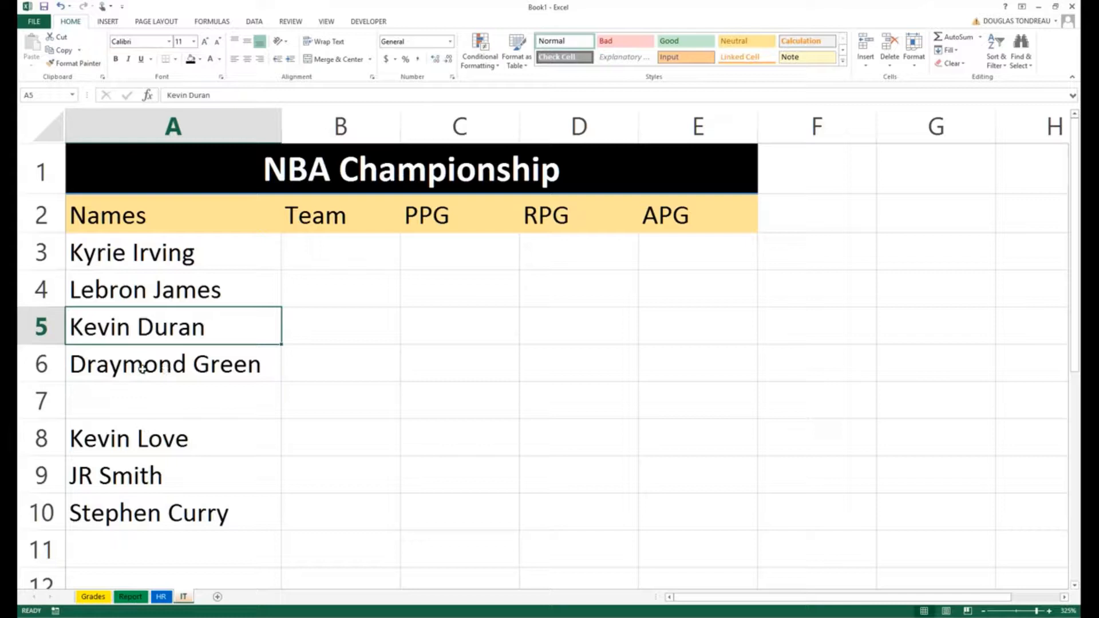
left_click(146, 369)
left_click_drag(138, 385, 132, 348)
left_click(132, 421)
left_click(124, 473)
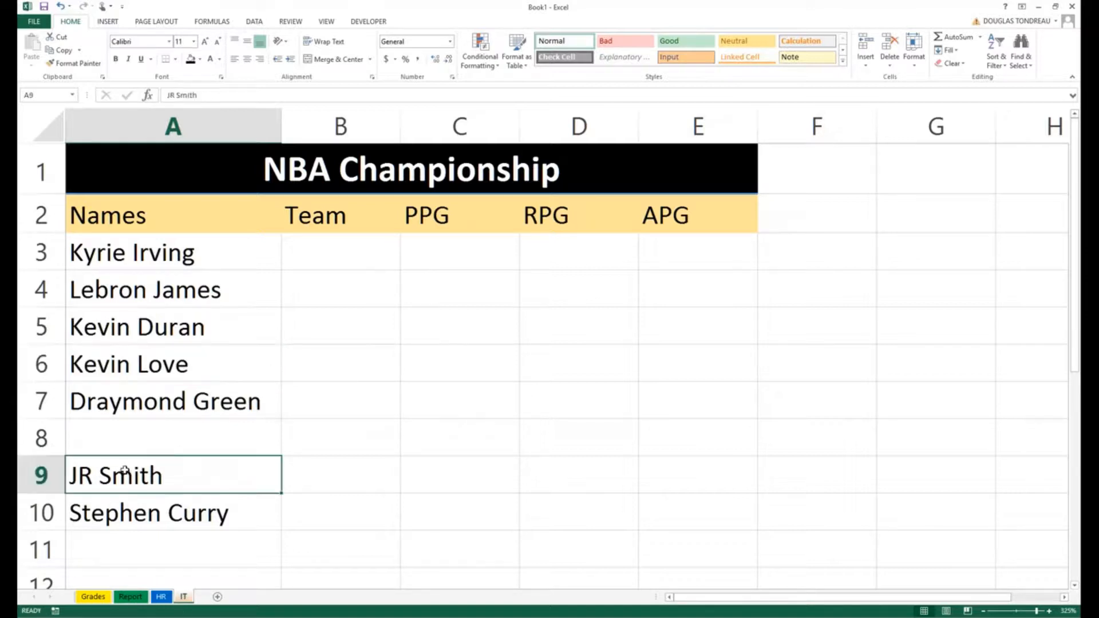
left_click(150, 320)
left_click_drag(150, 321, 129, 435)
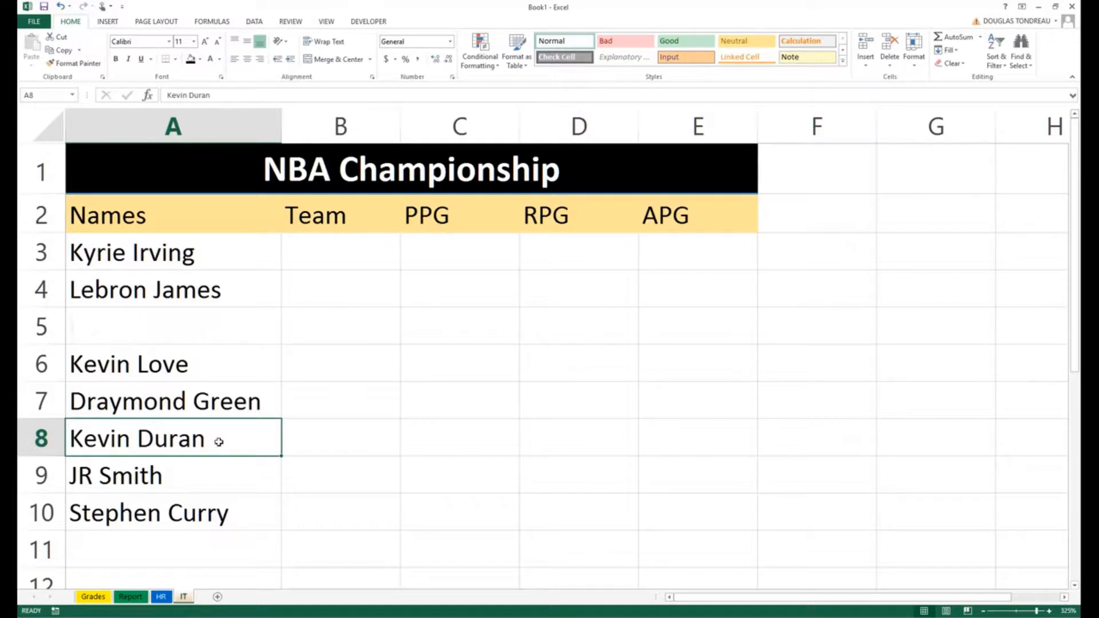
Step: Complete the spelling 'Kevin Durant' in A8 and move JR Smith up into A5
double_click(208, 438)
type("t")
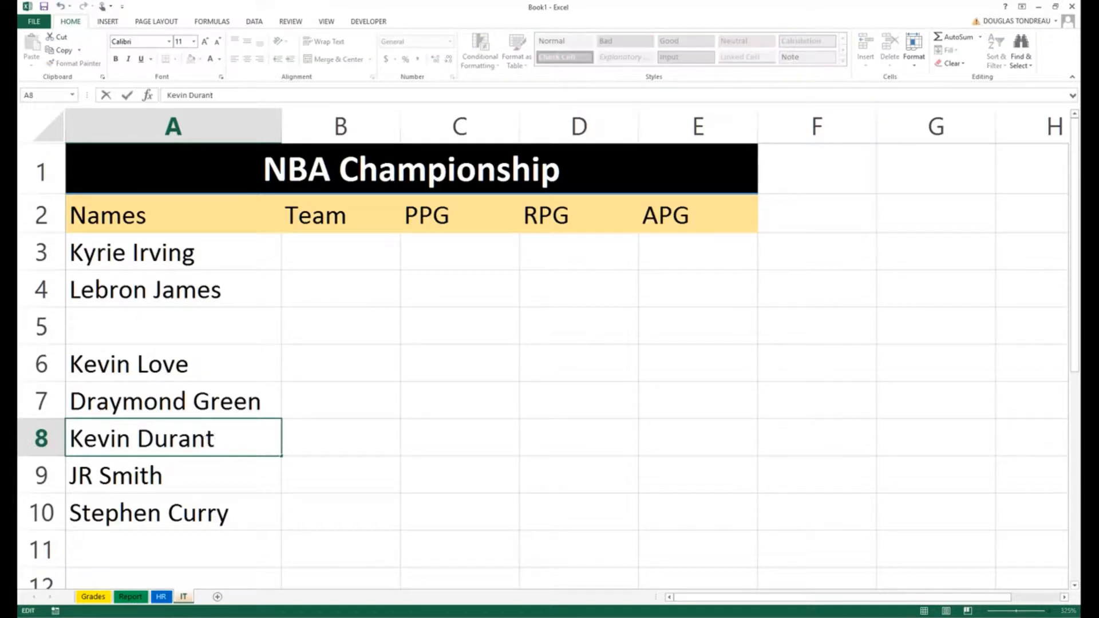
key("Return")
left_click_drag(172, 458, 172, 309)
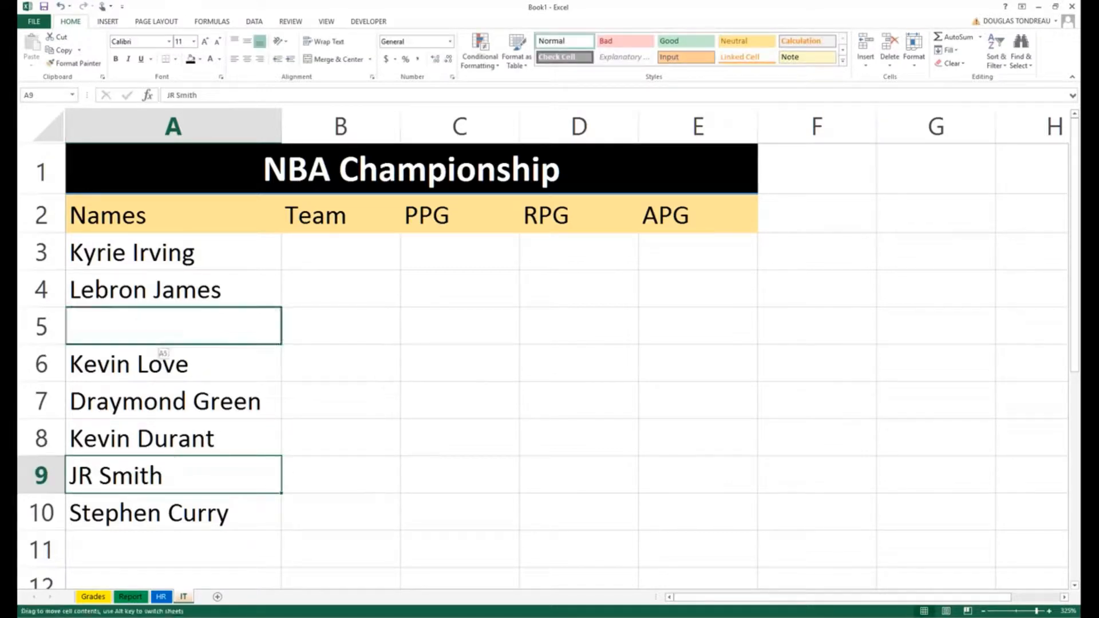
left_click(142, 503)
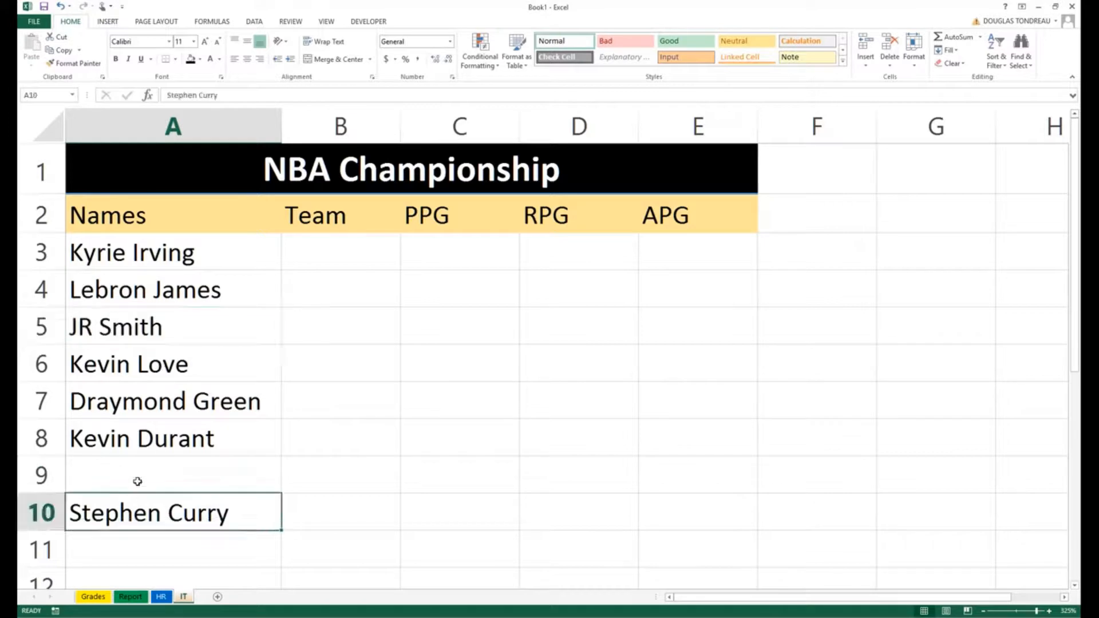
left_click(179, 438)
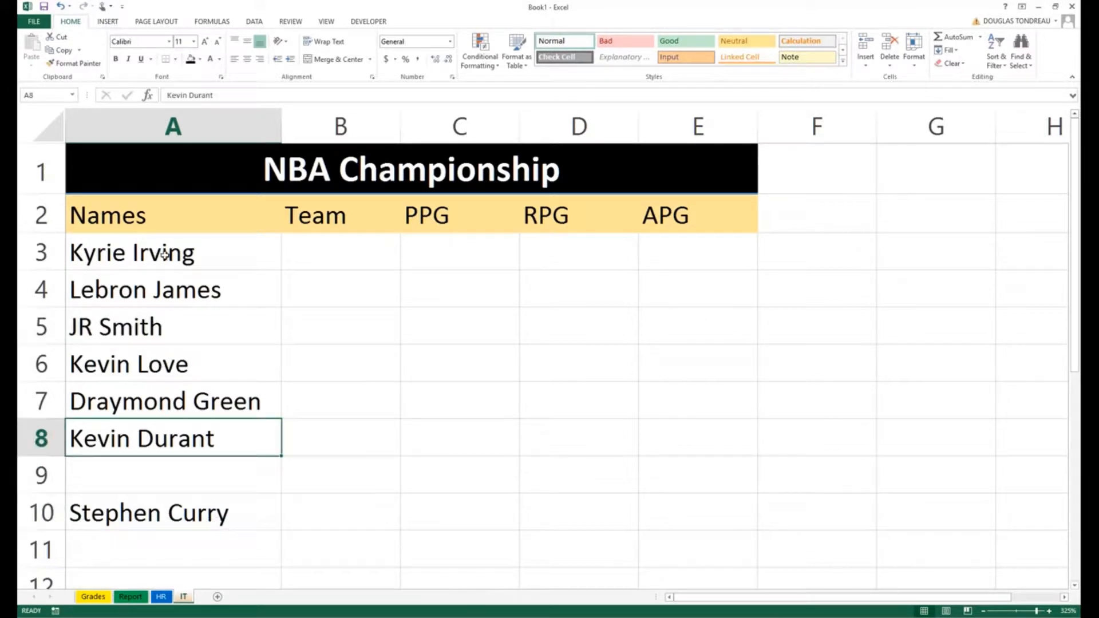
left_click(127, 257)
left_click(190, 293)
left_click(201, 252)
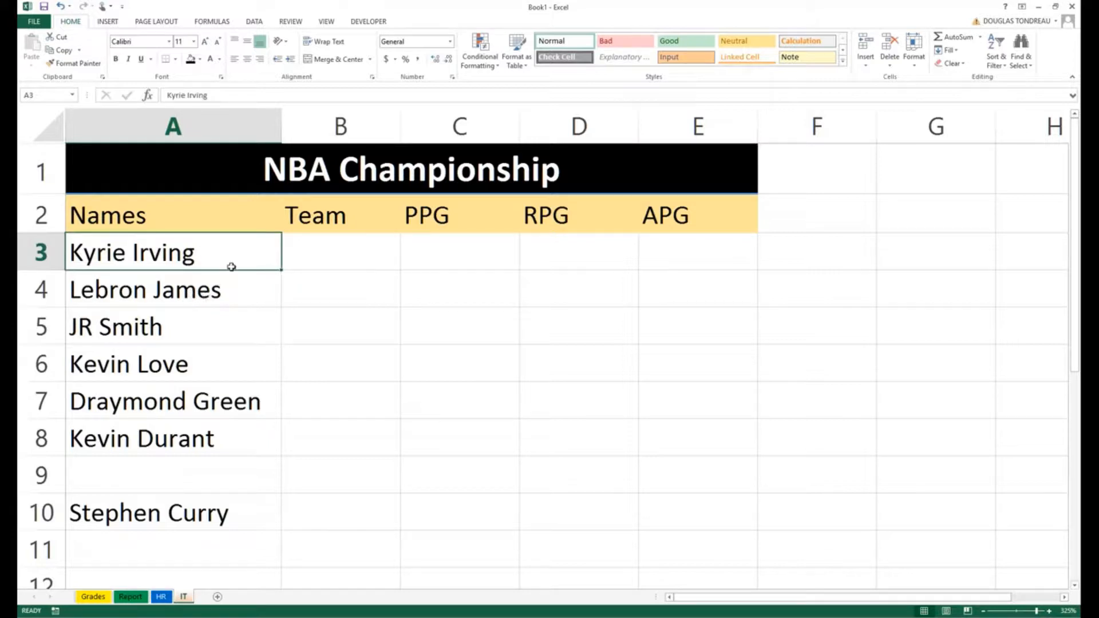
left_click_drag(231, 267, 255, 276)
Step: Shift Draymond Green, Kevin Durant and Stephen Curry down one row into A8:A10
left_click(165, 452)
key("Up")
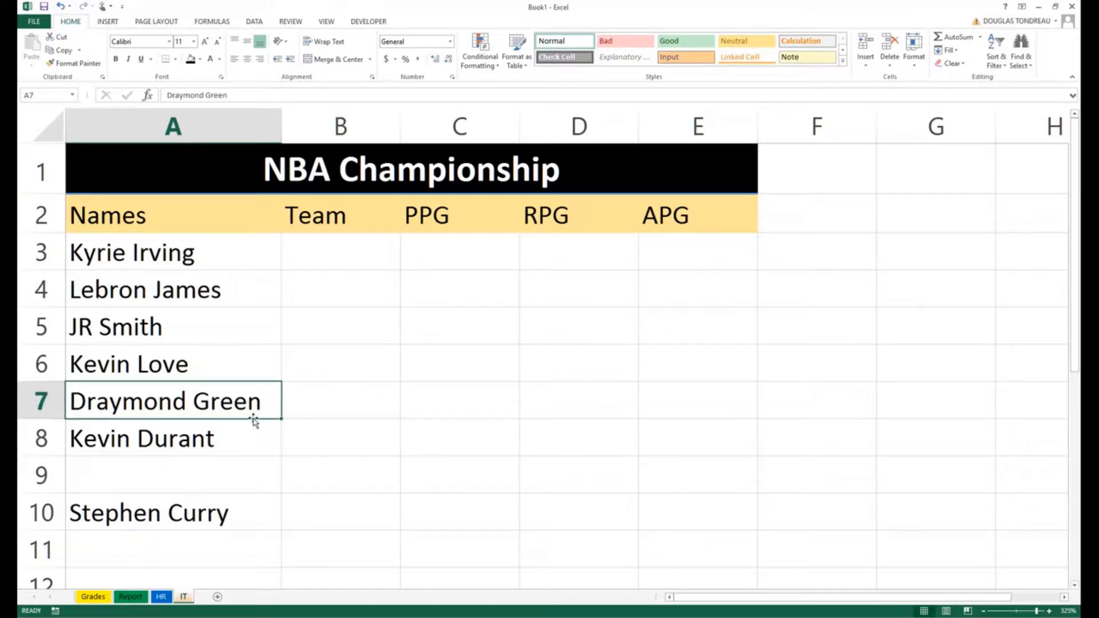
mouse_move(254, 422)
left_mouse_down()
mouse_move(429, 413)
mouse_move(819, 332)
mouse_move(336, 428)
mouse_move(258, 410)
left_mouse_up()
left_click(181, 509)
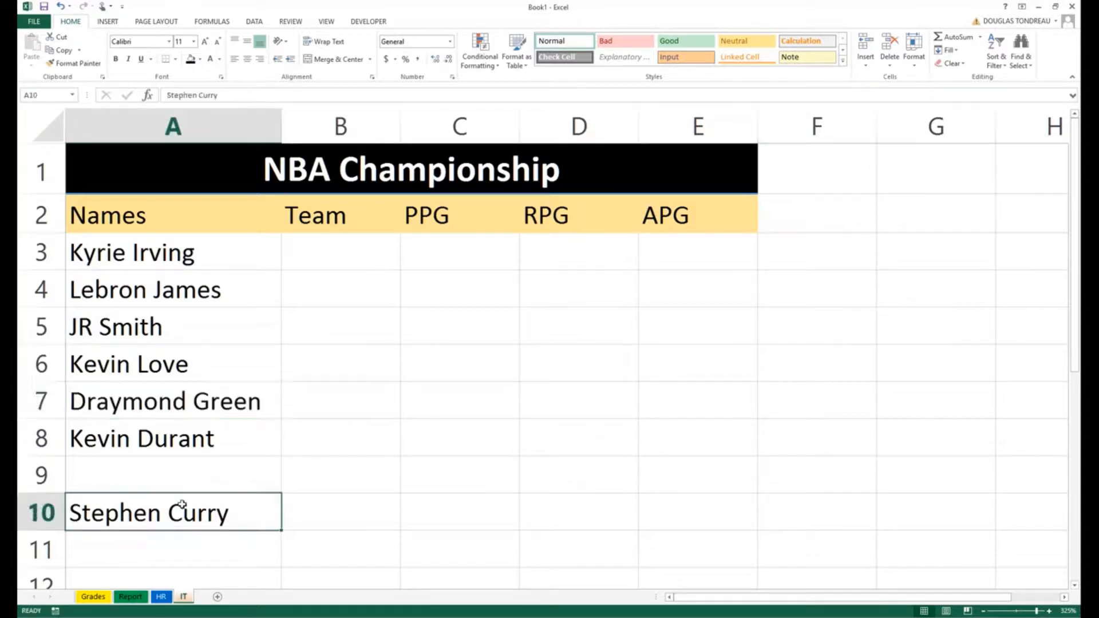
left_click_drag(181, 505, 147, 471)
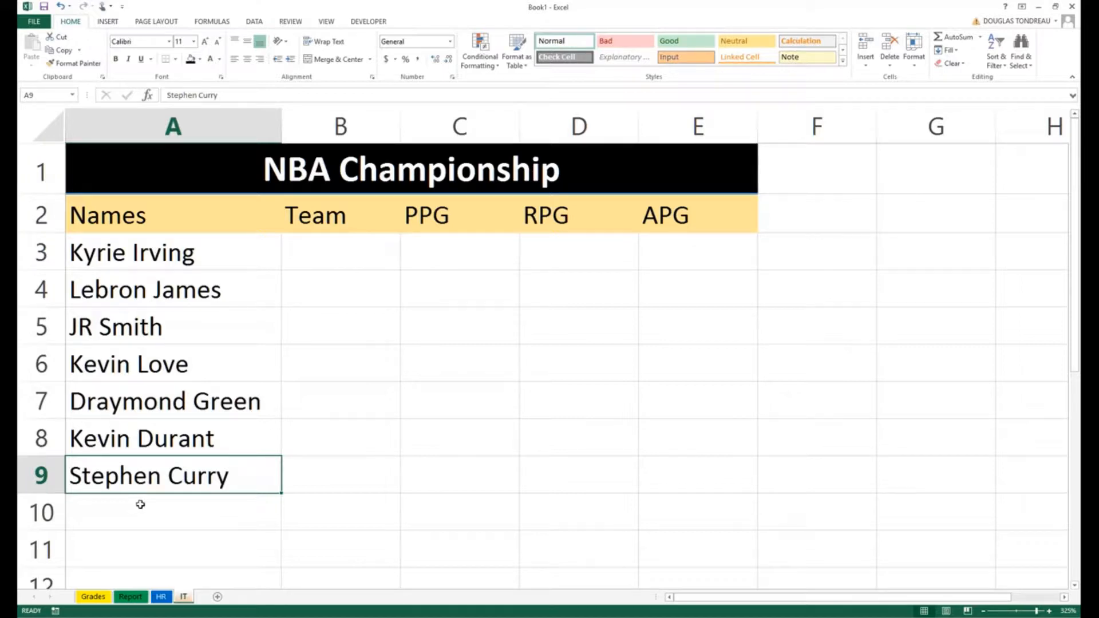
key("Return")
left_click(165, 471)
mouse_move(164, 494)
left_mouse_down()
mouse_move(363, 527)
mouse_move(178, 499)
left_mouse_up()
left_click_drag(172, 405, 175, 532)
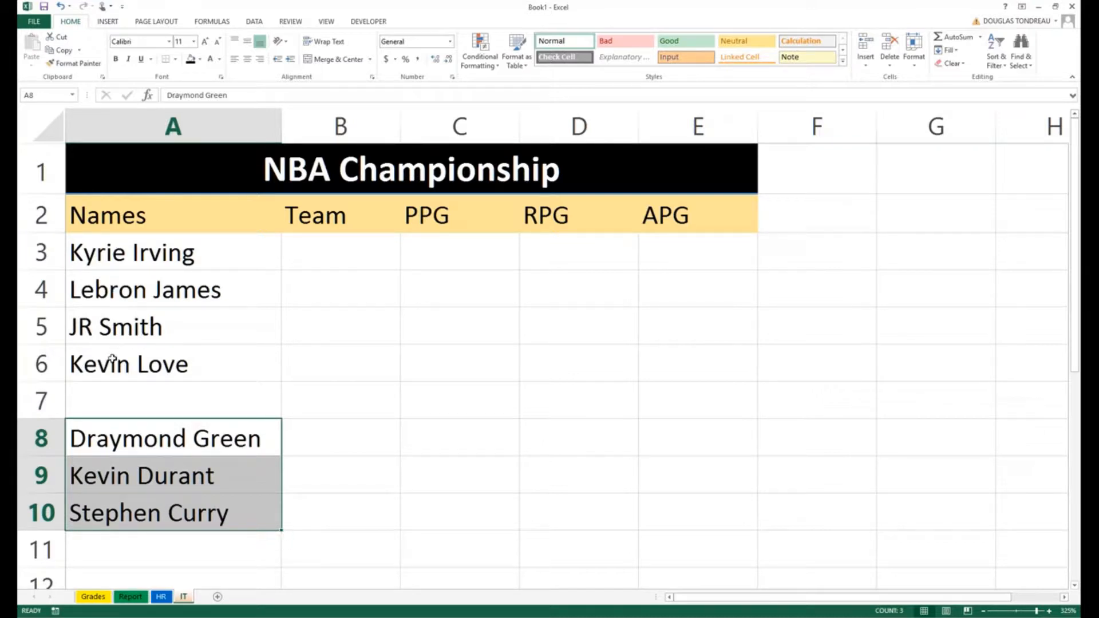
left_click(115, 404)
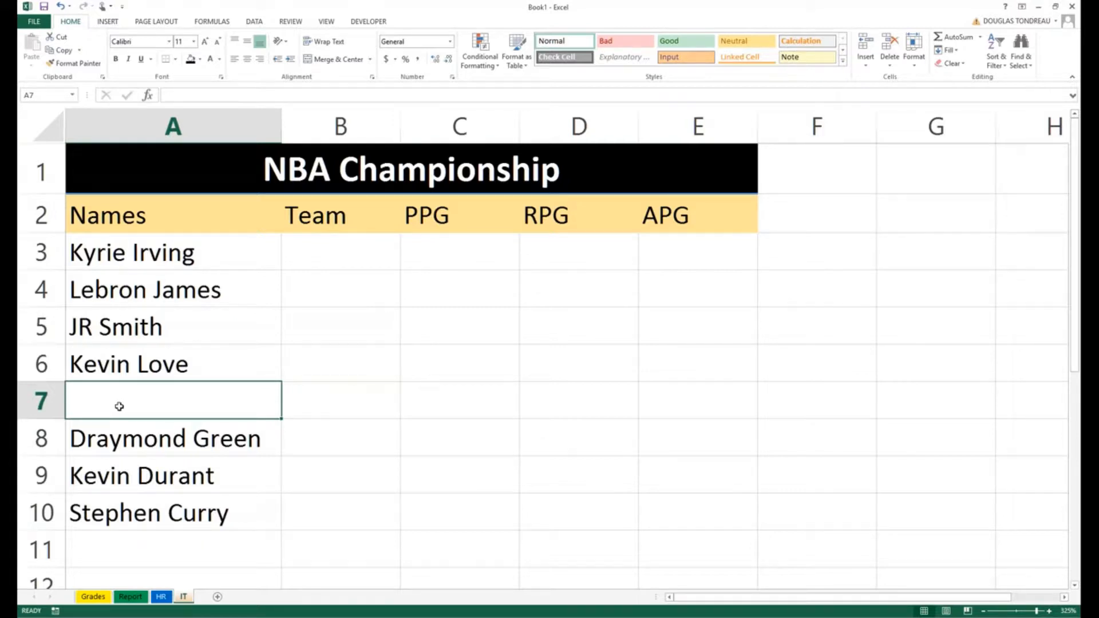
Step: Type 'Klay Thompson' into A7, correcting the 'Kaly' typo
type("Kaly")
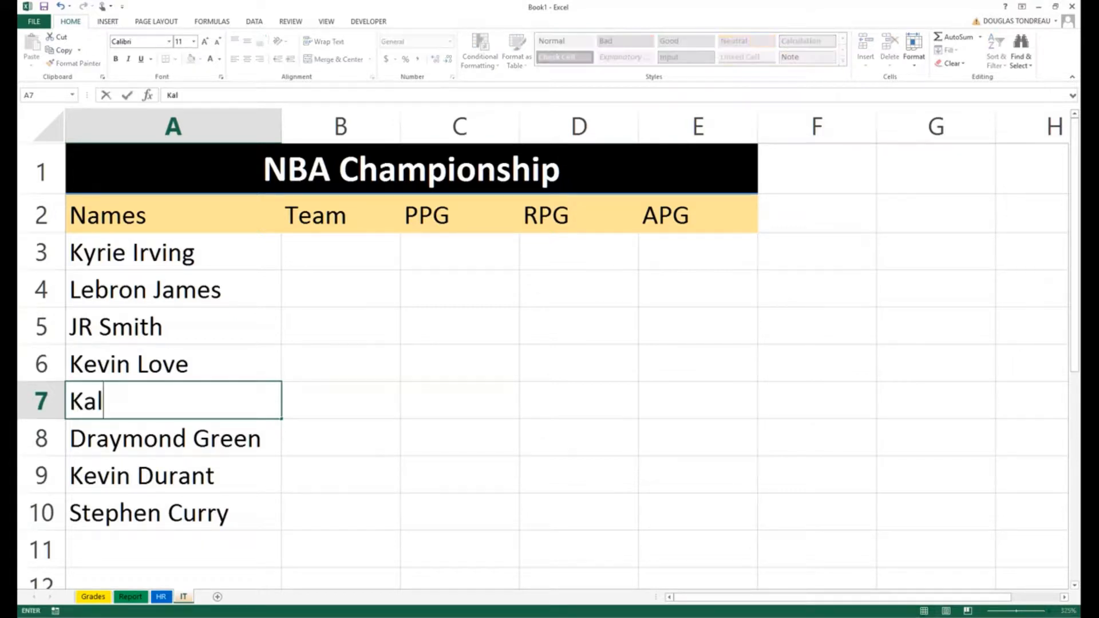
key("BackSpace")
key("BackSpace")
key("BackSpace")
type("lay Tho")
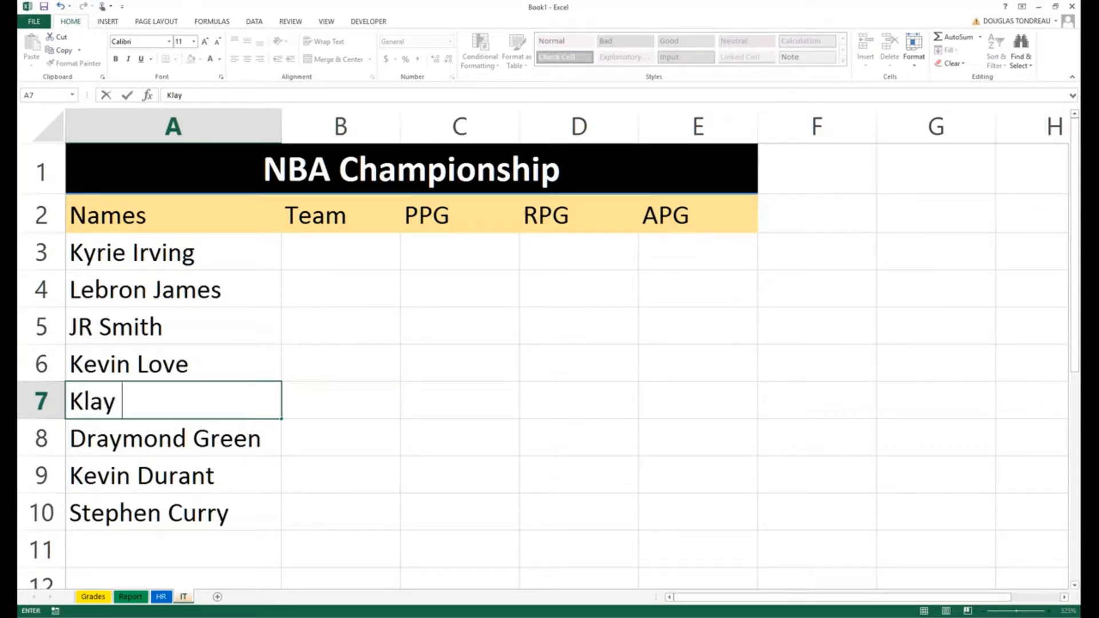
type("m")
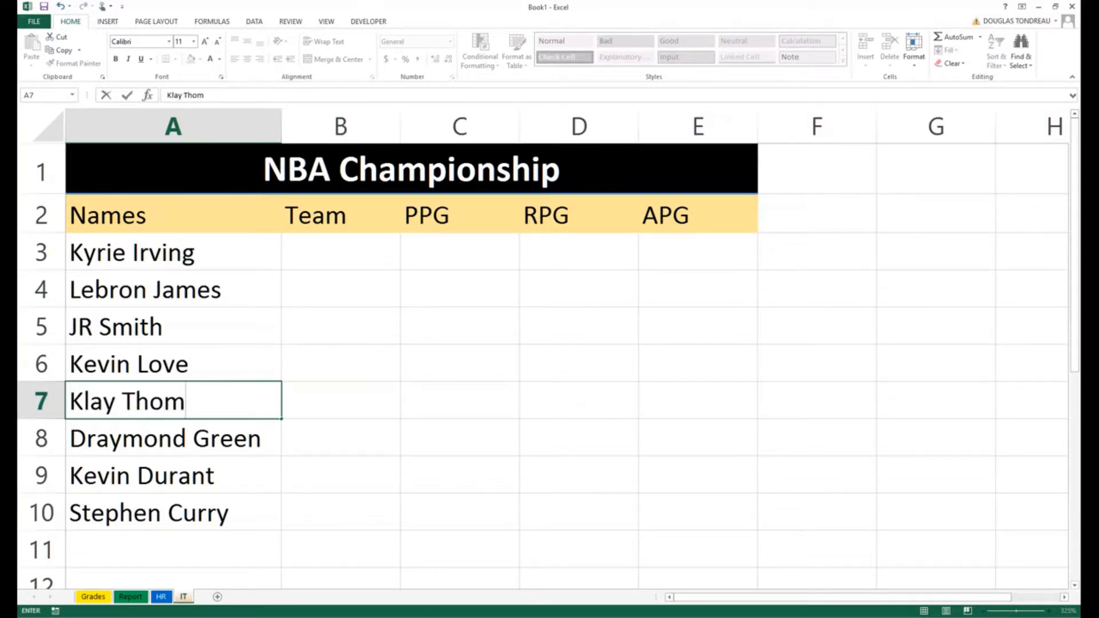
type("pson")
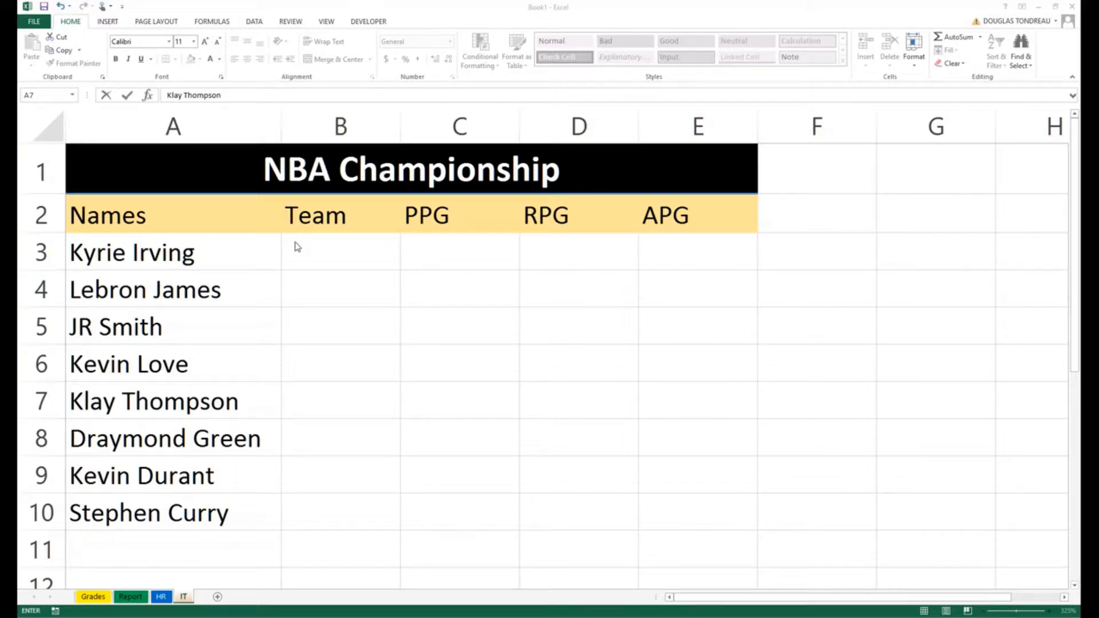
left_click(336, 252)
Step: Enter Cleaveland in B3, AutoFit column B, and fill it down to B6
type("Cle")
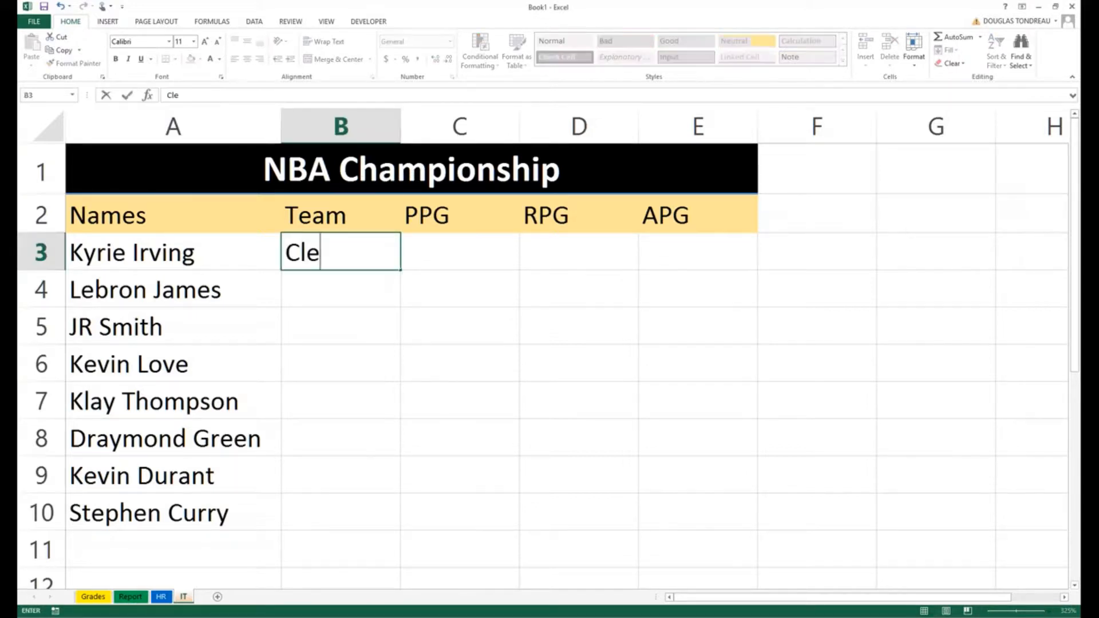
type("aveland")
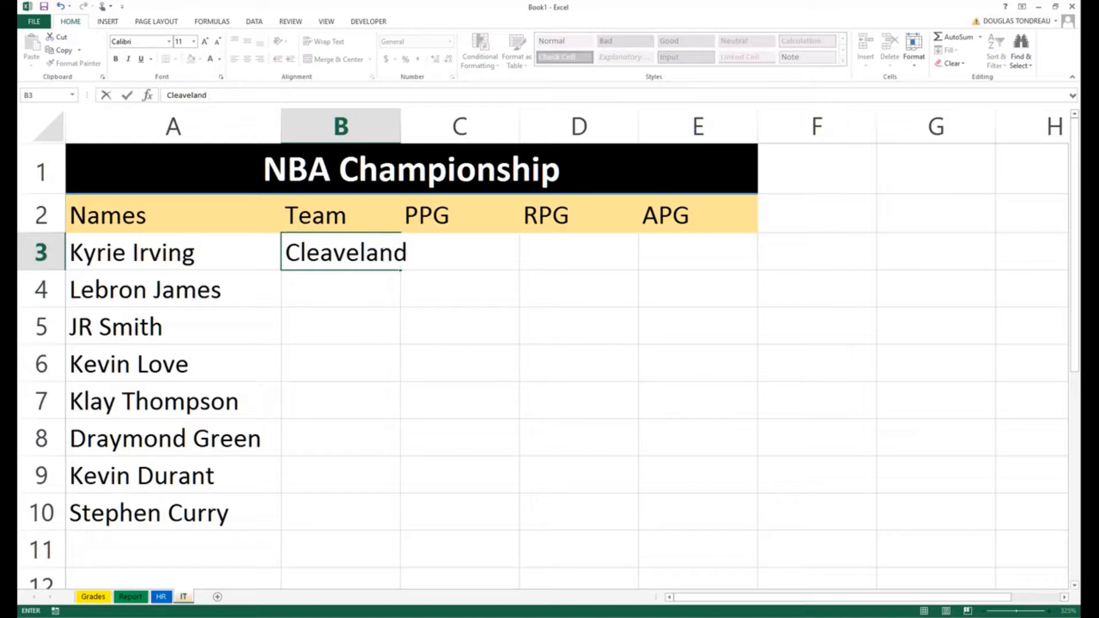
key("Return")
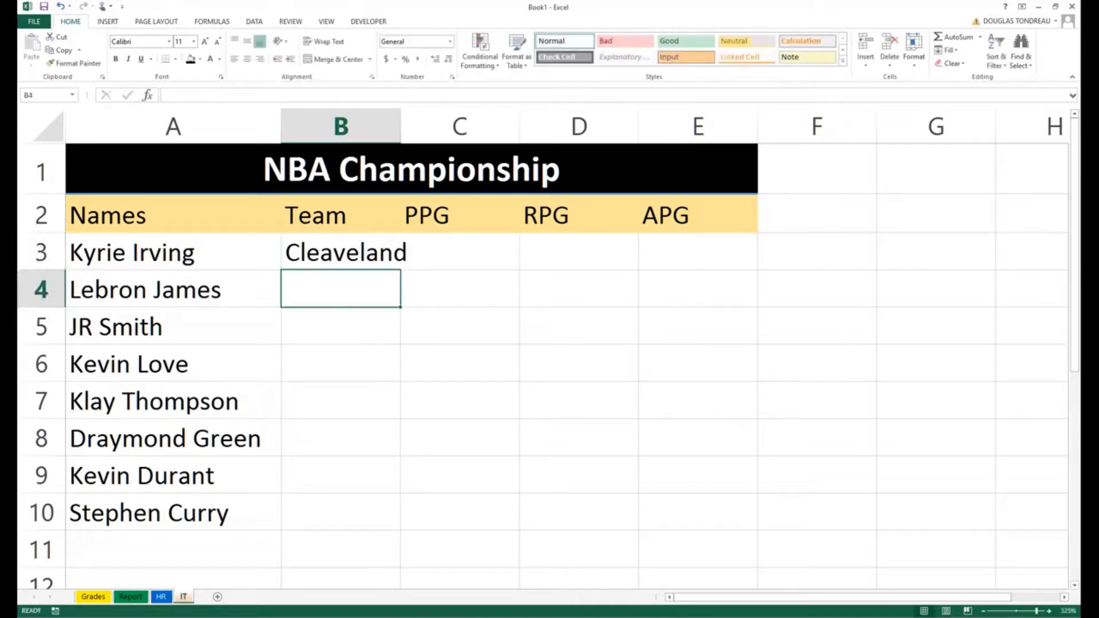
double_click(400, 127)
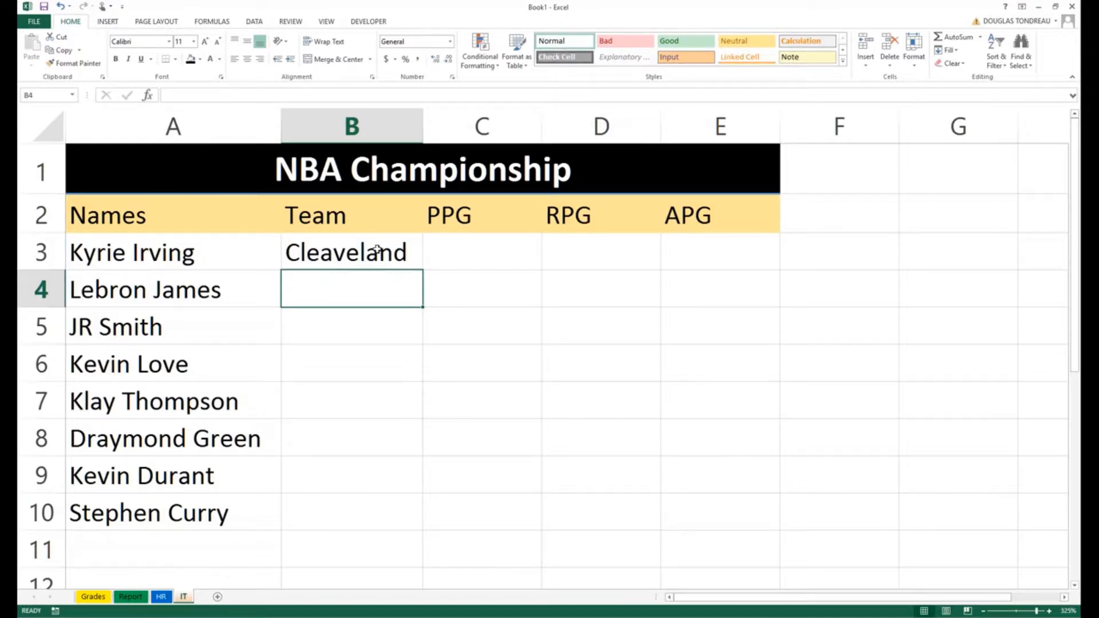
key("Down")
left_click(339, 252)
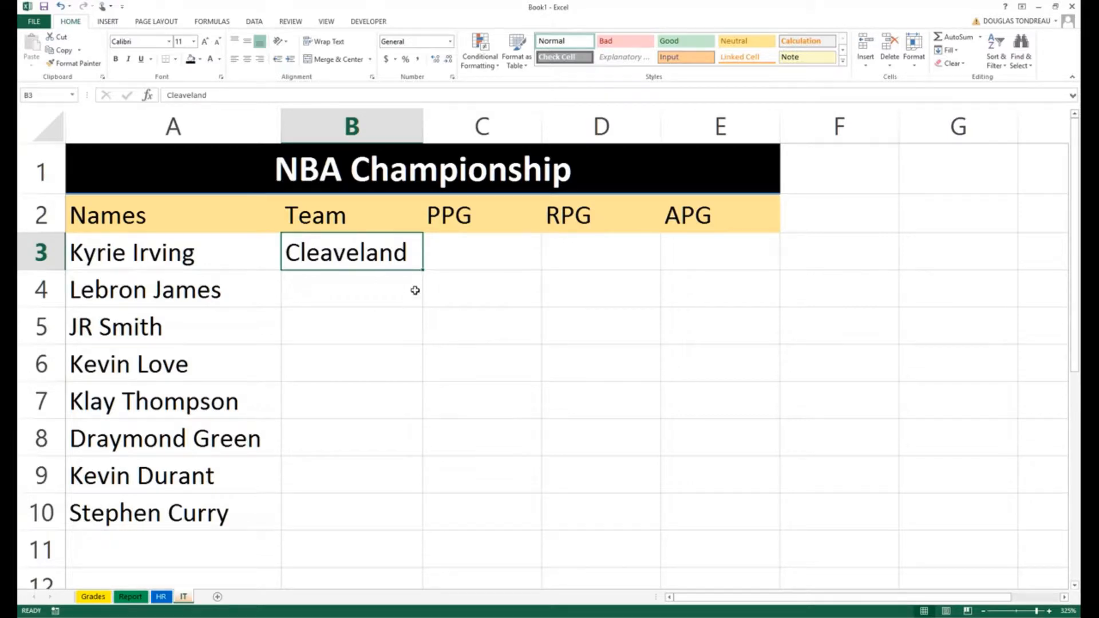
left_click_drag(423, 269, 418, 369)
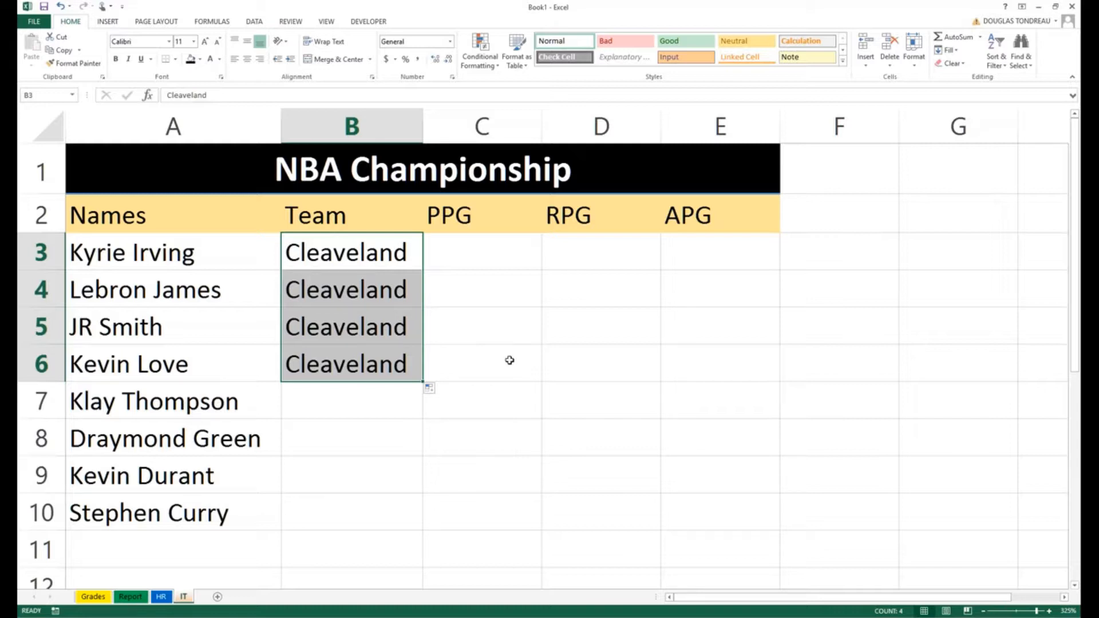
left_click(508, 246)
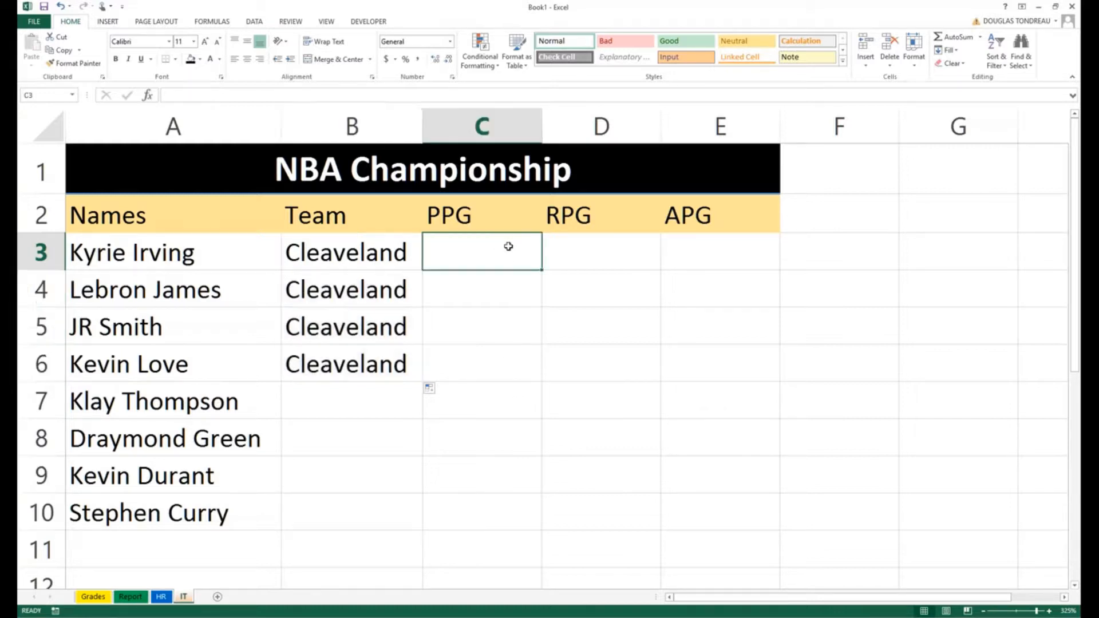
Step: Enter 1 in C3 and fill it down the PPG column to C9
type("1")
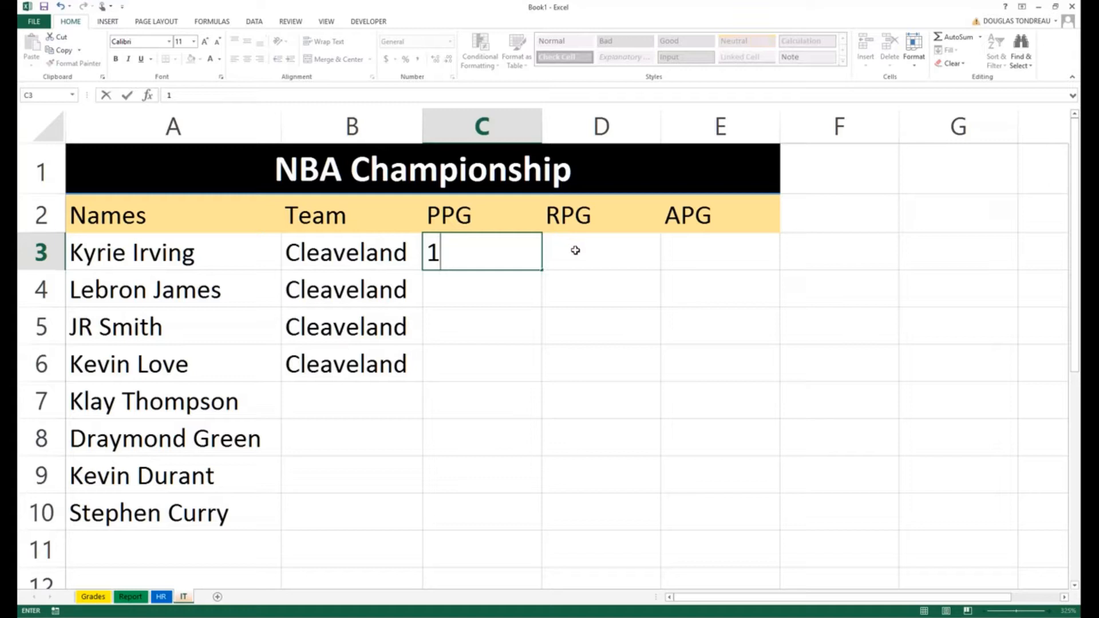
left_click(576, 250)
left_click(467, 251)
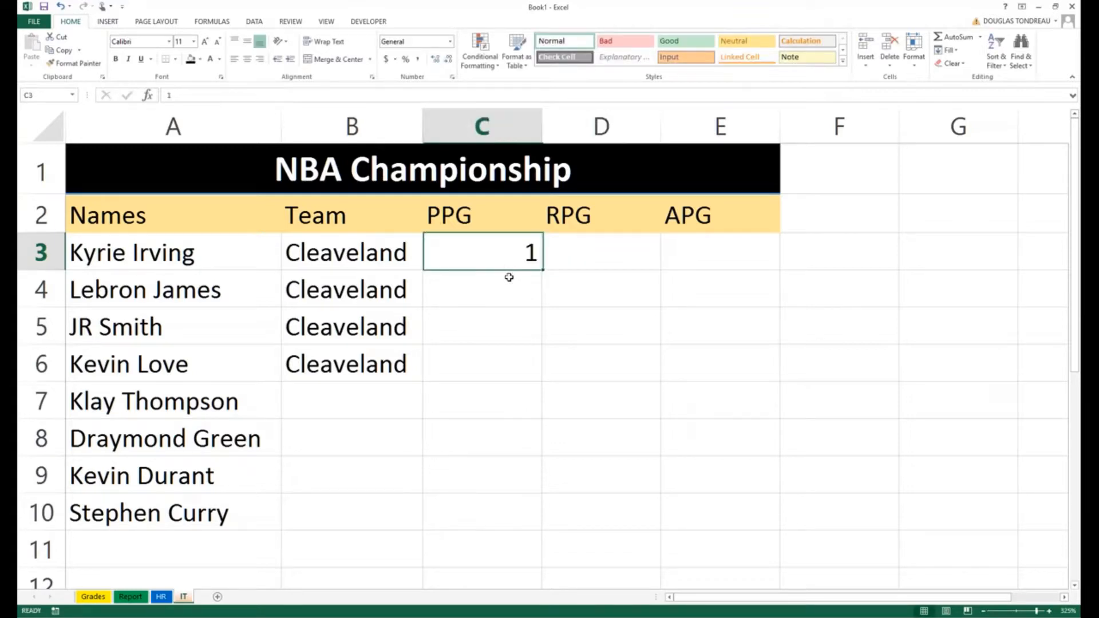
left_click_drag(541, 270, 543, 489)
Step: Enter 2 in D3 and fill it down the RPG column to D9
left_click(608, 247)
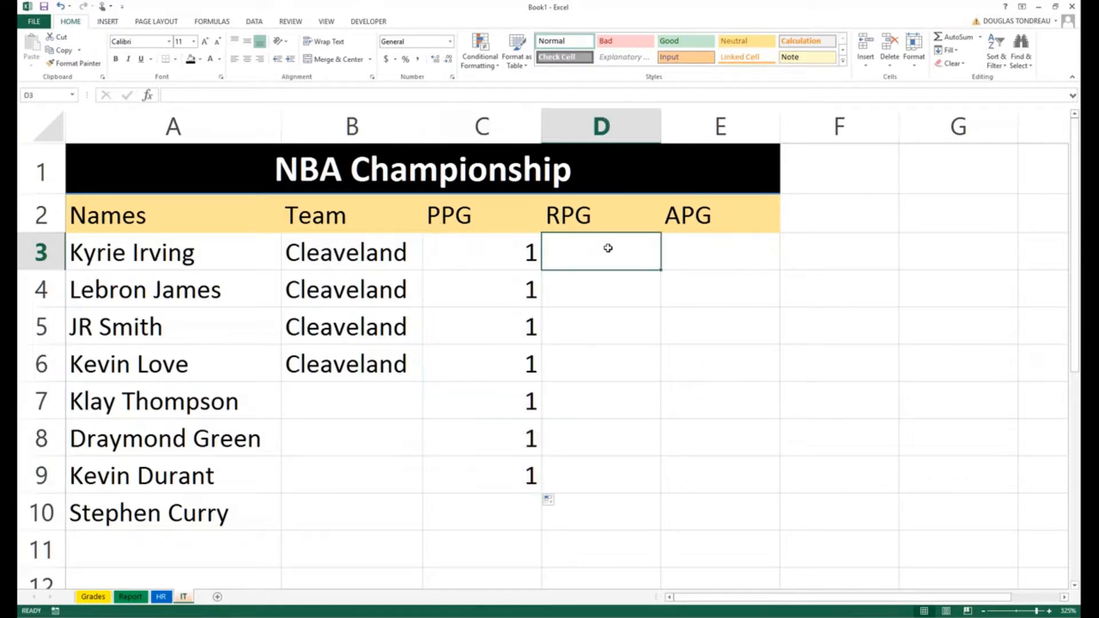
type("2")
key("Return")
key("Return")
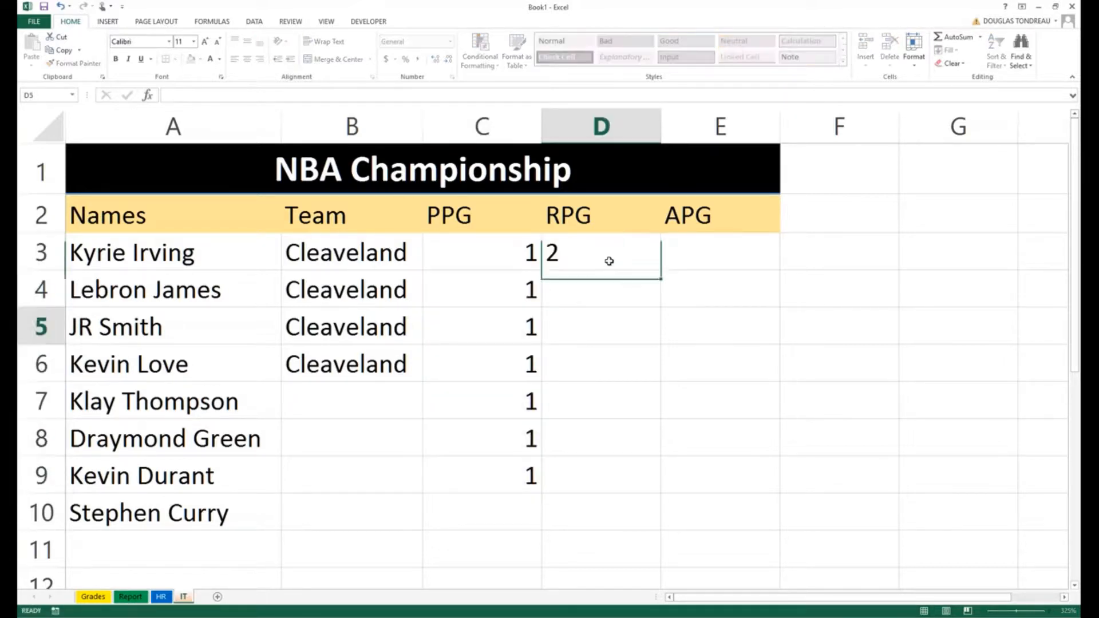
left_click(611, 252)
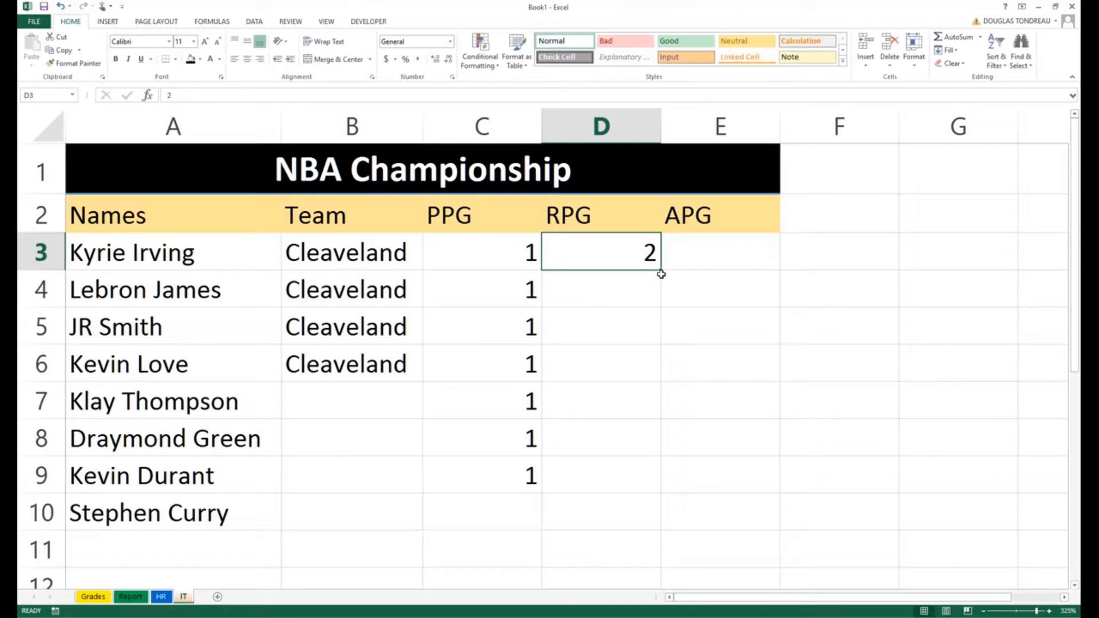
left_click_drag(660, 271, 649, 478)
Step: Enter 5 in E3 and begin filling it down the APG column
left_click(752, 236)
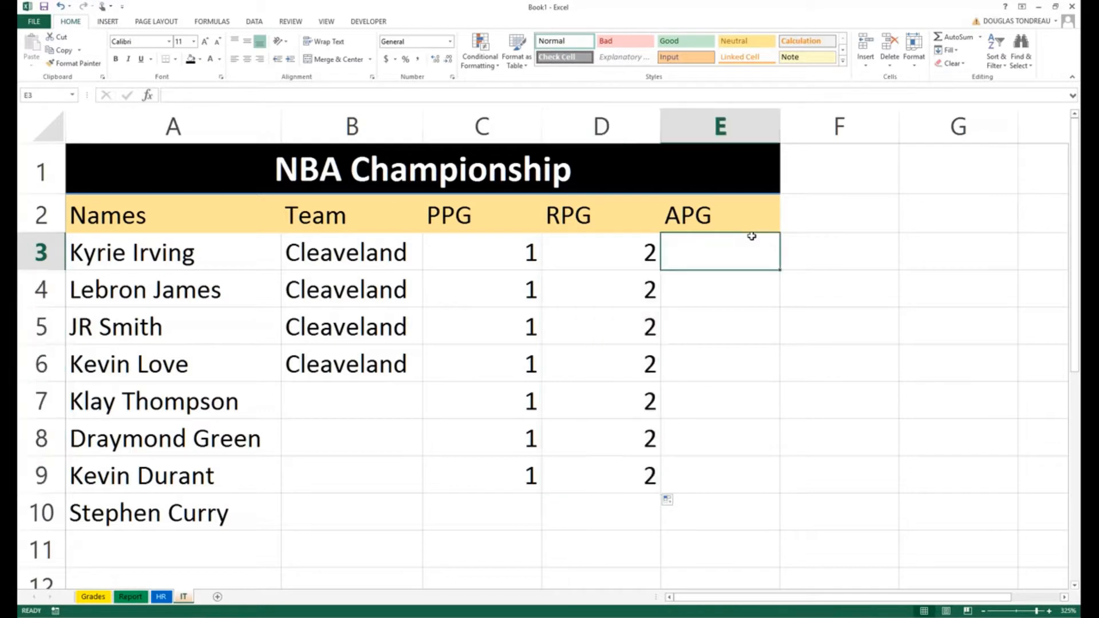
type("5")
left_click(728, 323)
left_click(719, 248)
left_click_drag(780, 269, 766, 483)
Step: Undo the stat values and Cleaveland copies, then refill Cleaveland from B3 down to B6
key("ctrl+z")
key("ctrl+z")
key("ctrl+z")
key("ctrl+z")
key("ctrl+z")
key("ctrl+z")
key("ctrl+z")
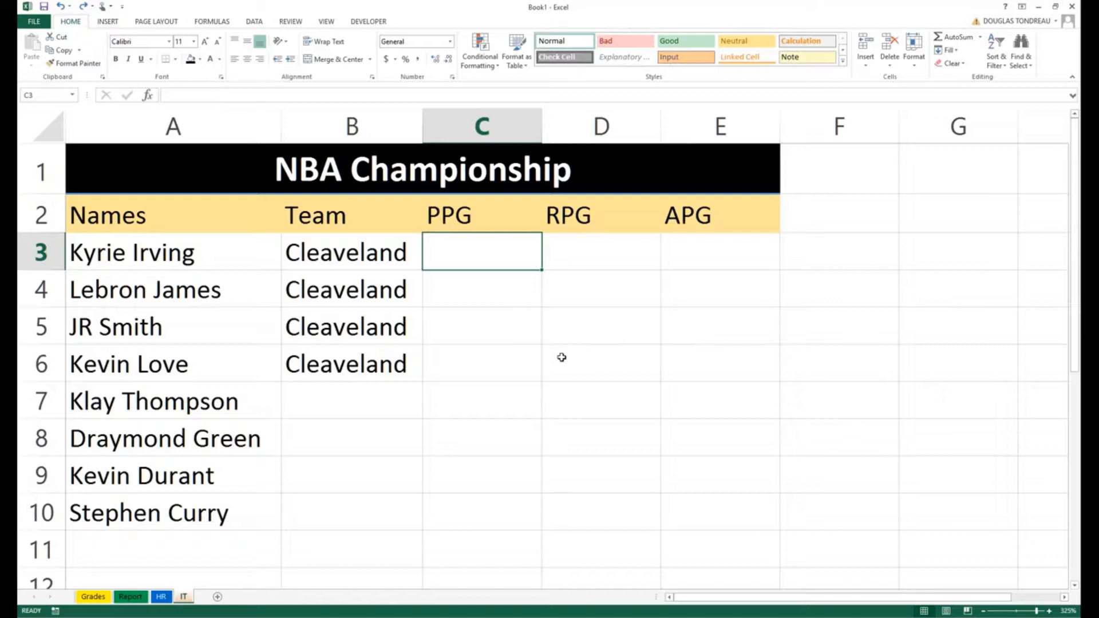
key("ctrl+z")
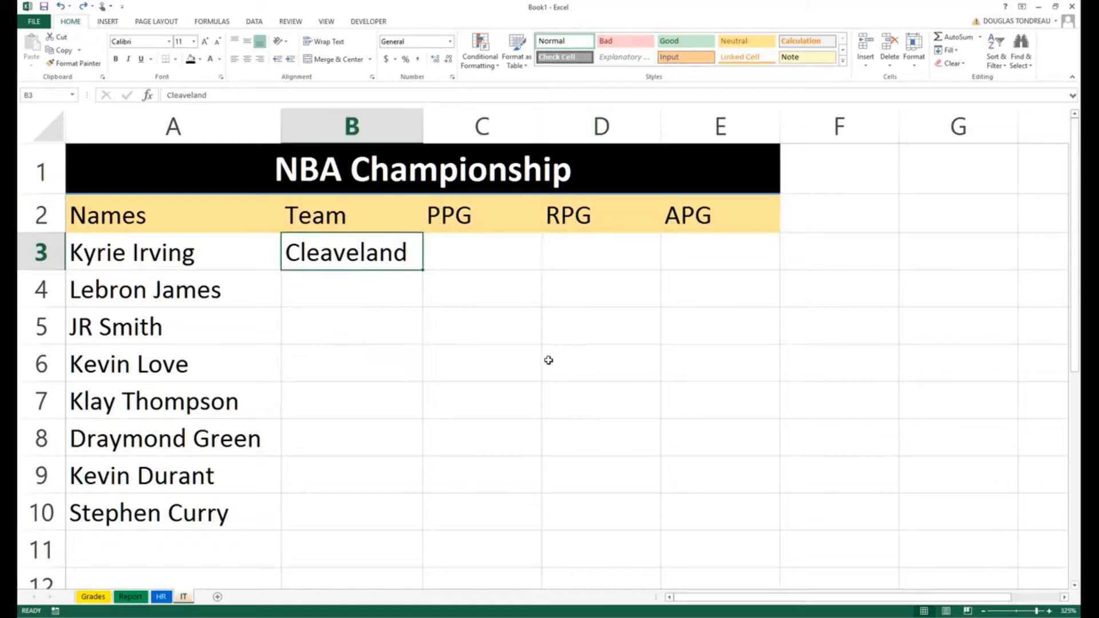
left_click(405, 348)
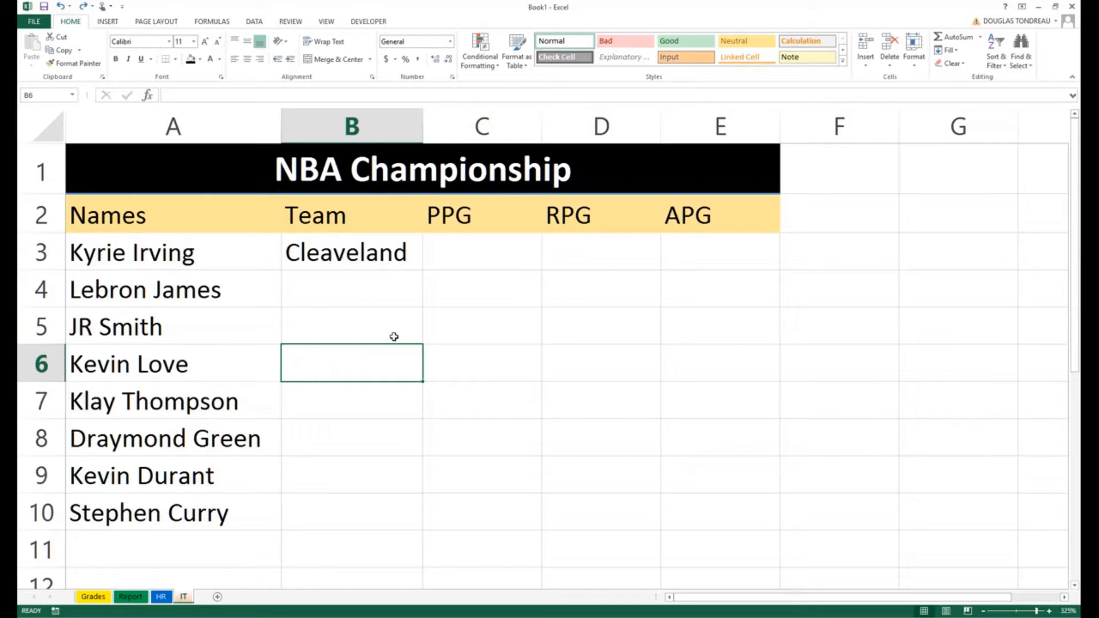
left_click(361, 300)
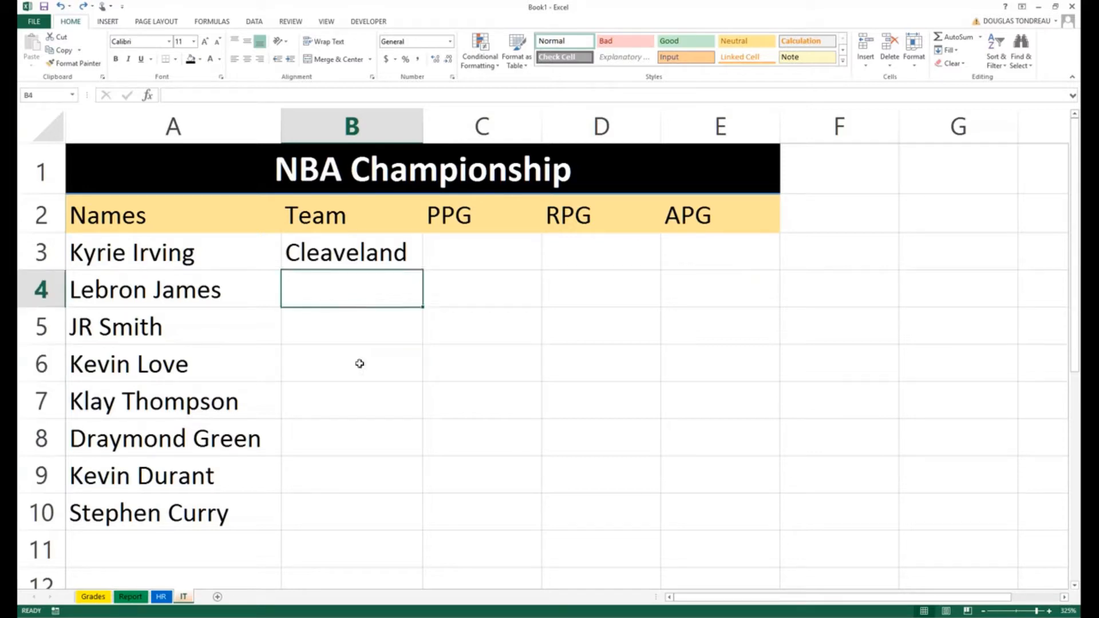
left_click_drag(191, 253, 176, 373)
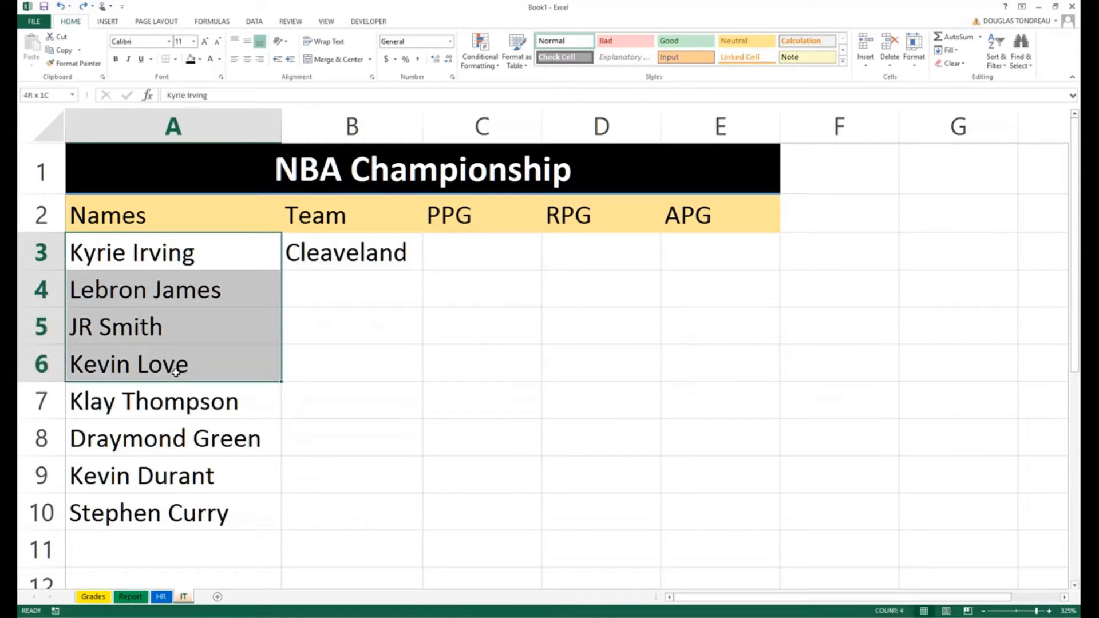
left_click(407, 247)
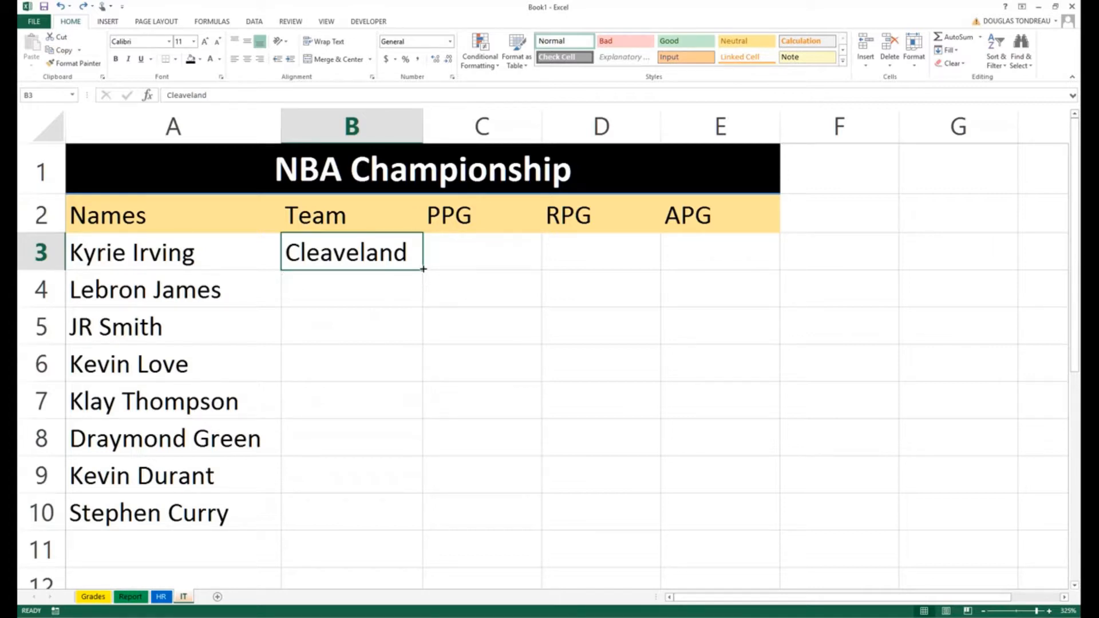
left_click_drag(423, 269, 395, 365)
left_click(234, 409)
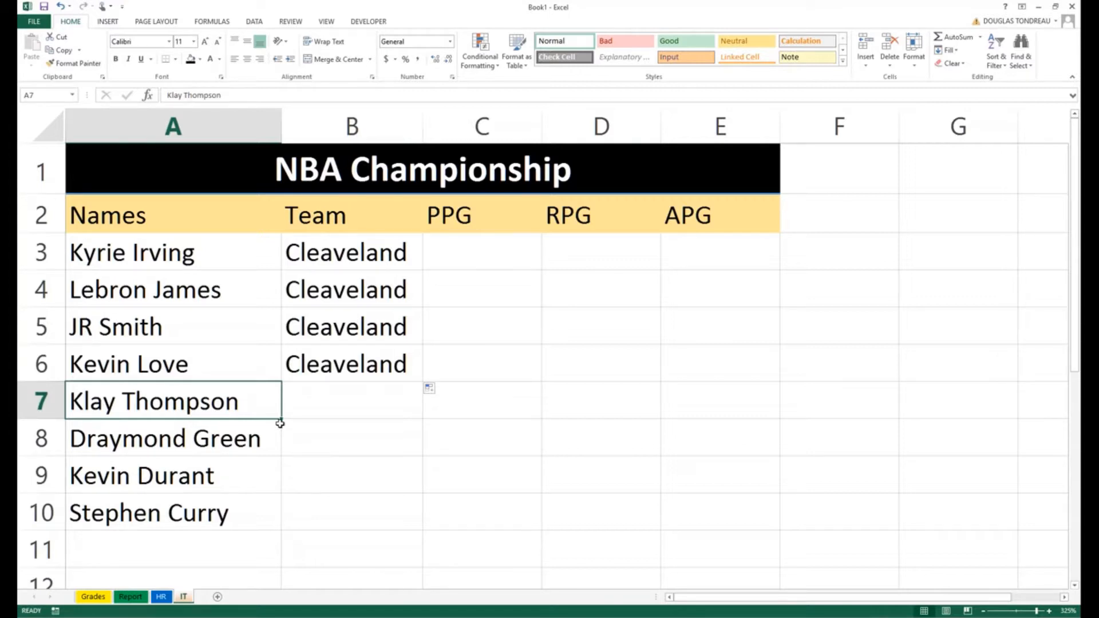
Step: Fill Klay Thompson across row 7 to column F, then undo it
left_click_drag(280, 424, 870, 405)
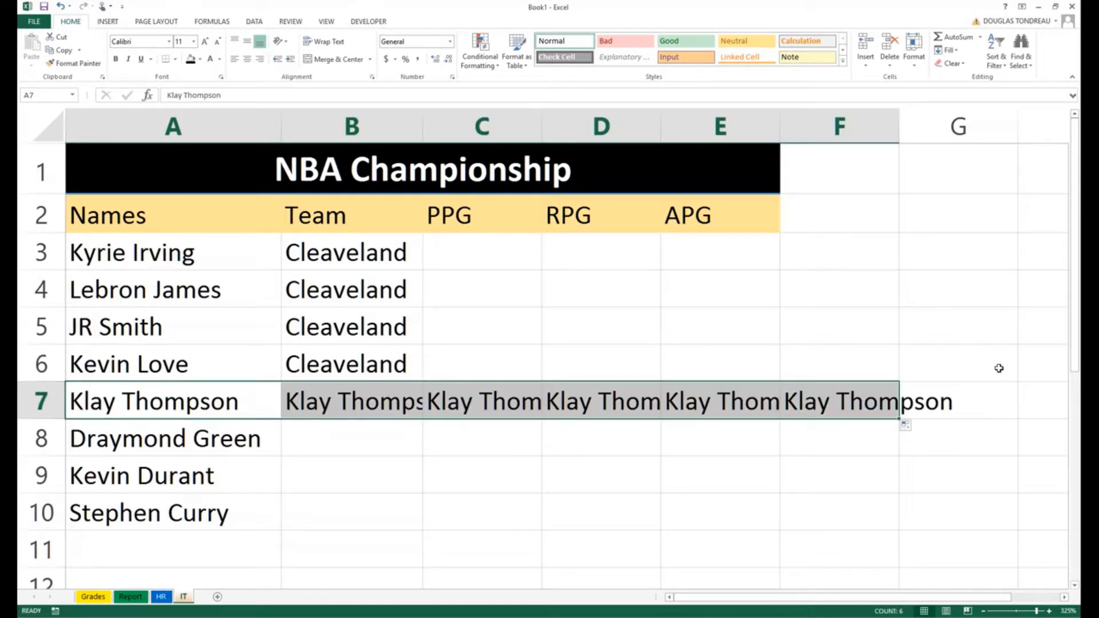
key("ctrl+z")
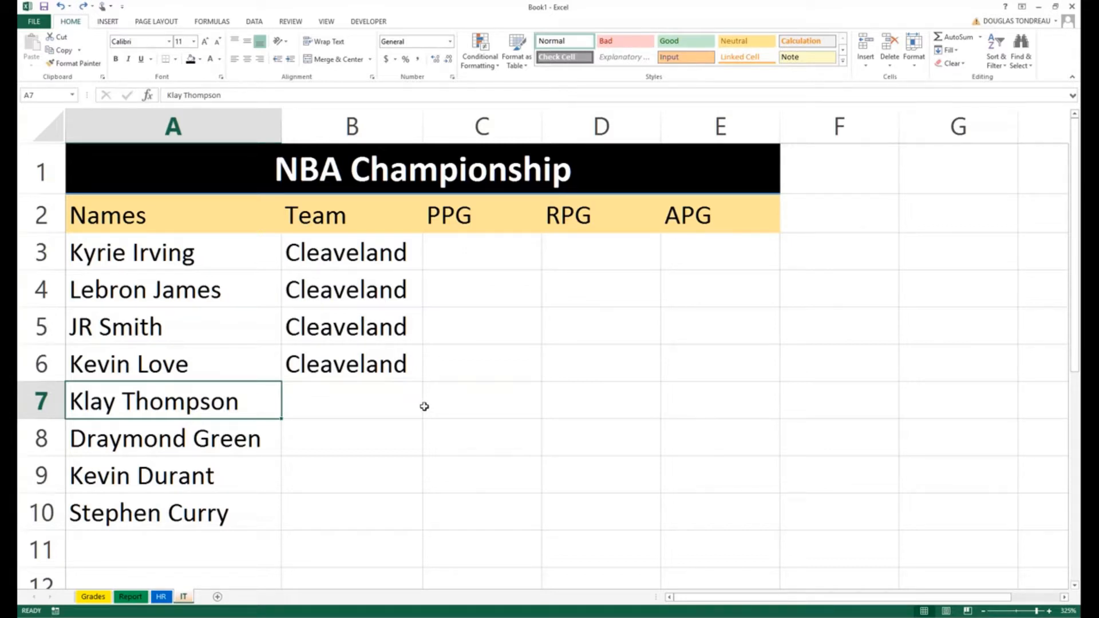
scroll(398, 391, "down", 2)
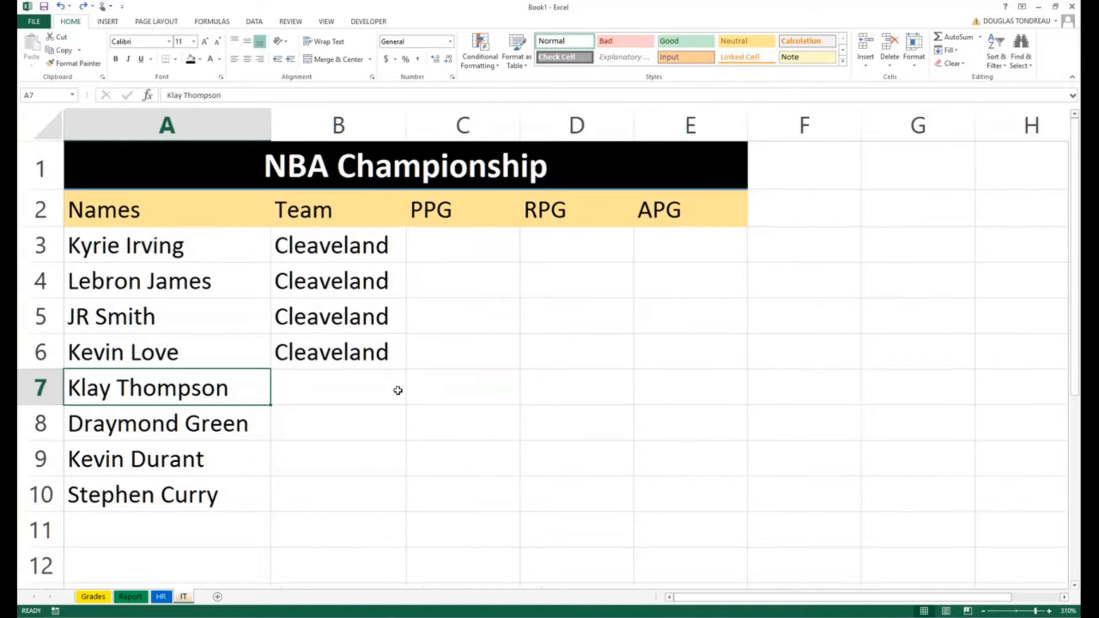
Step: Enter 'Golden State' in B7, widen column B, and fill it down toward row 10
left_click(330, 370)
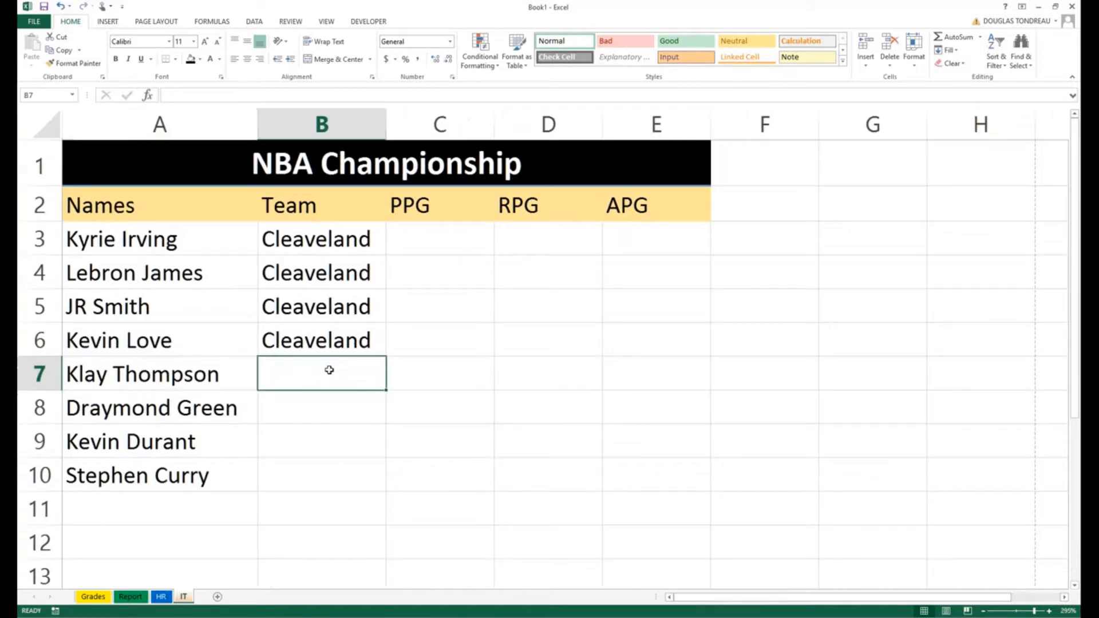
type("Golden State")
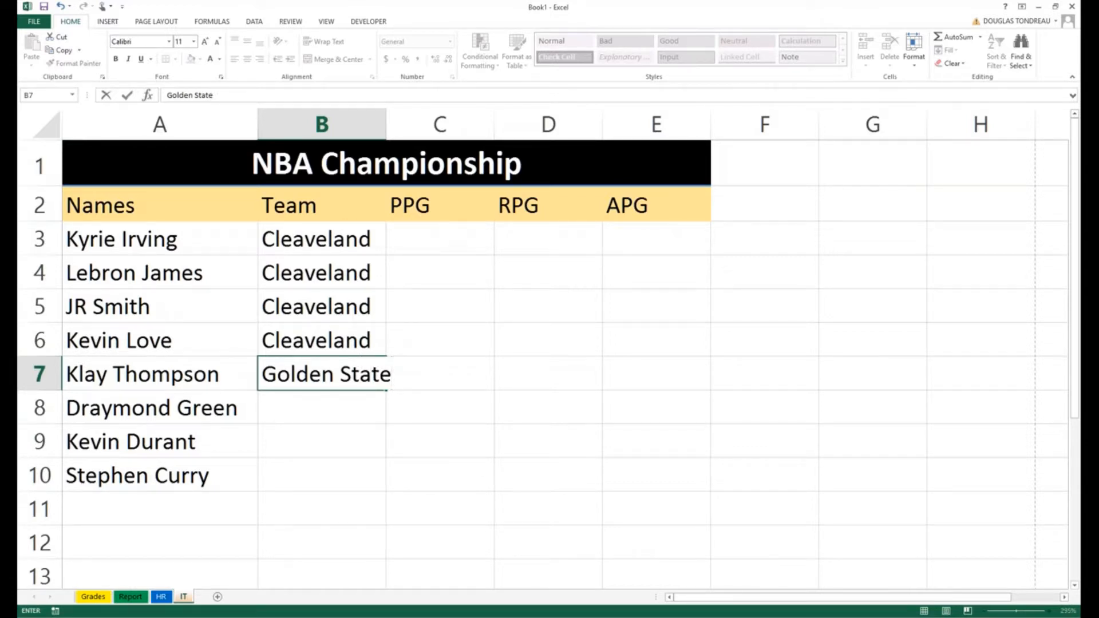
left_click_drag(381, 124, 405, 124)
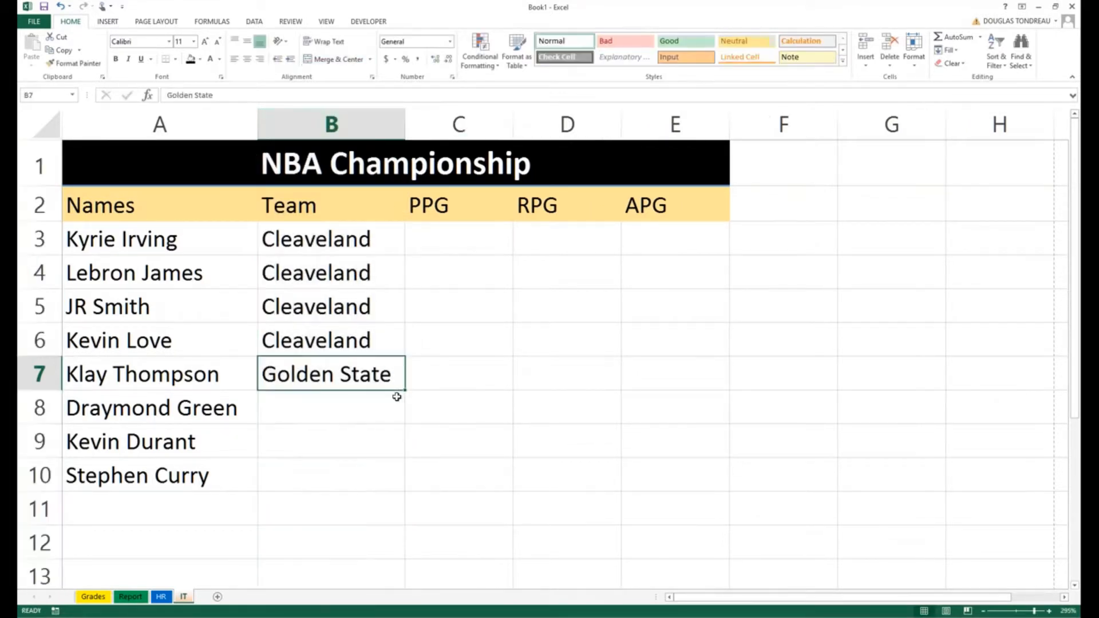
left_click_drag(405, 391, 404, 463)
left_click(475, 443)
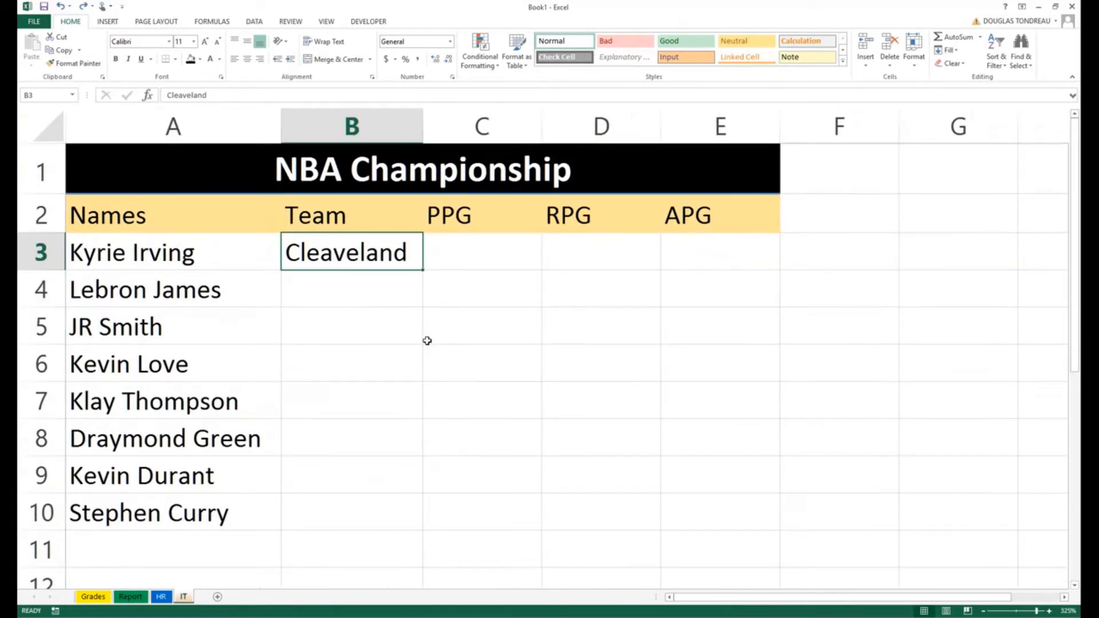
Step: Refill Cleaveland to B6 and enter 'Golden State' in B7, fixing the 'StAT' typo
left_click_drag(425, 266, 370, 400)
left_click(371, 403)
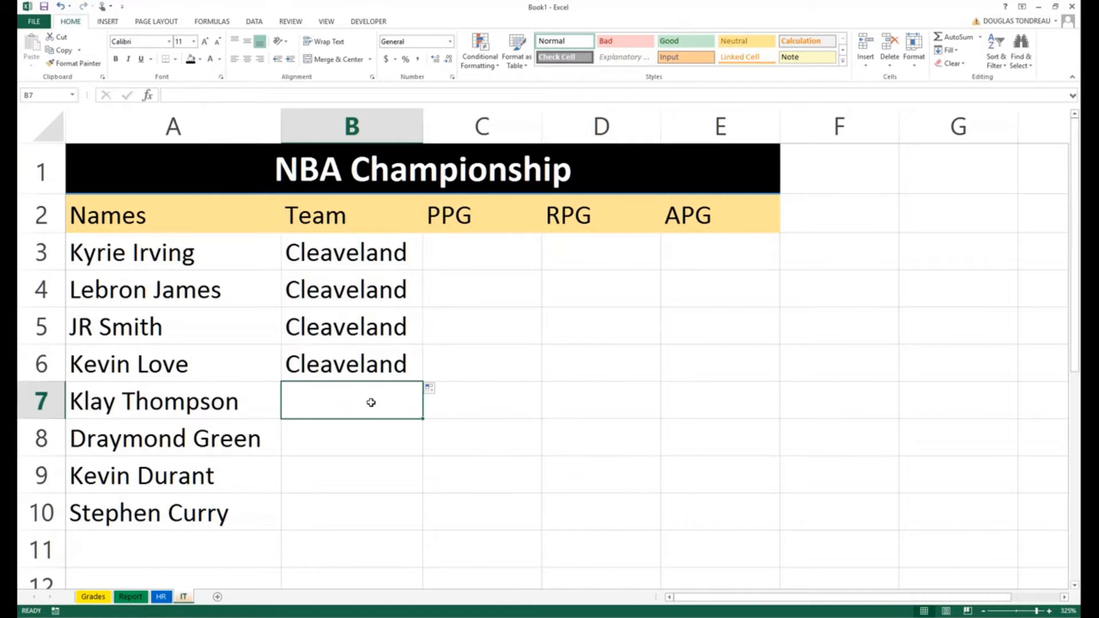
type("Golden StAT")
key("BackSpace")
key("BackSpace")
type("ate")
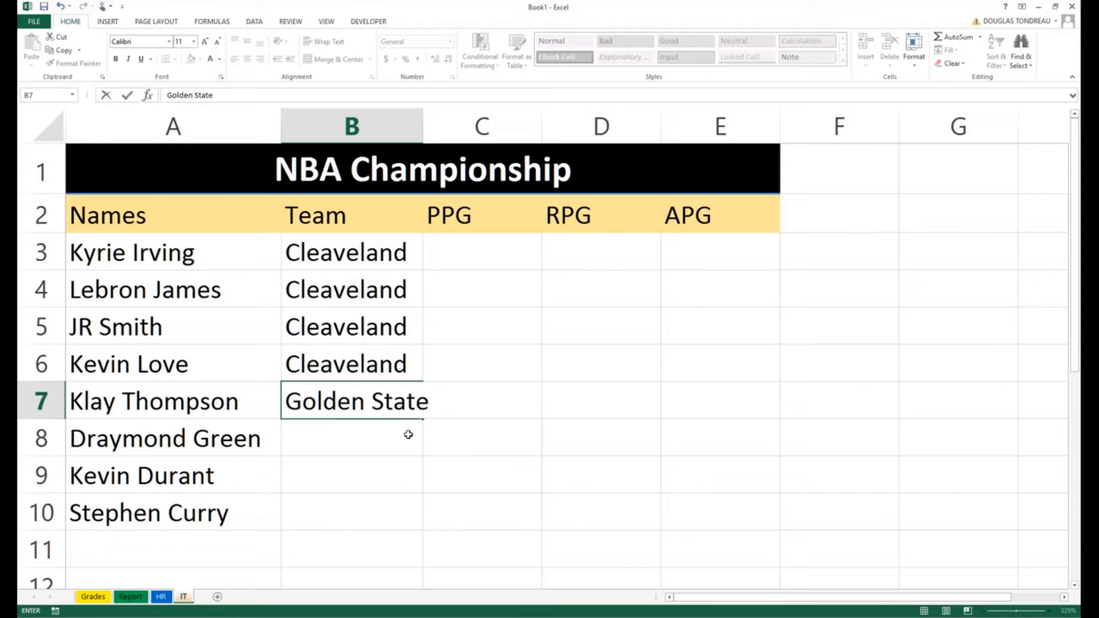
key("Return")
key("Up")
Step: Fill Golden State down to B10 and AutoFit column B to show it fully
left_click_drag(426, 417, 403, 524)
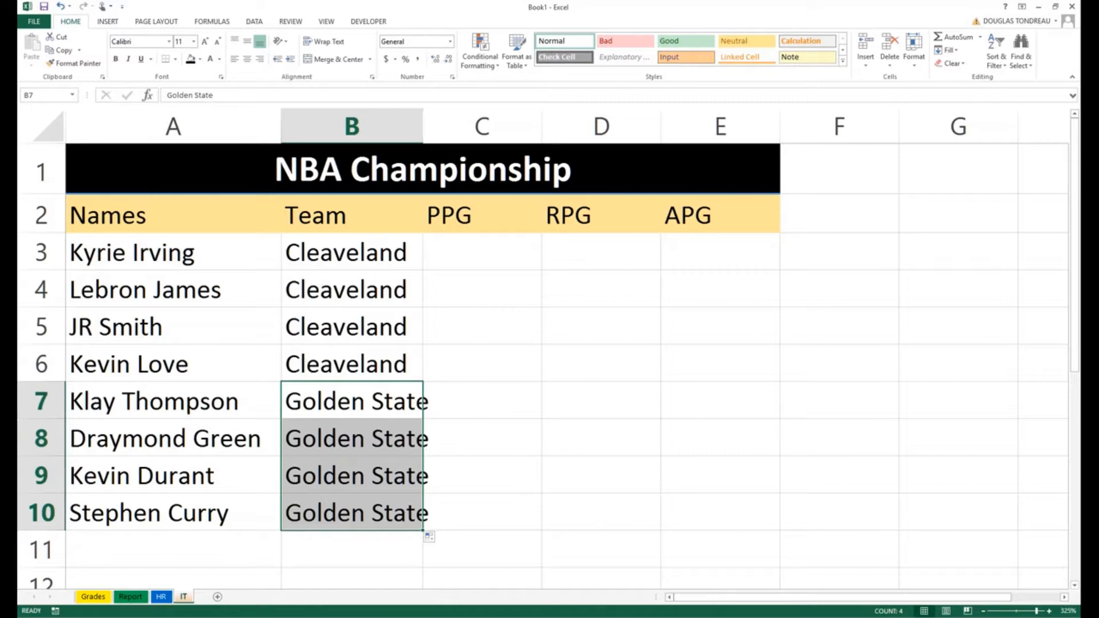
double_click(423, 127)
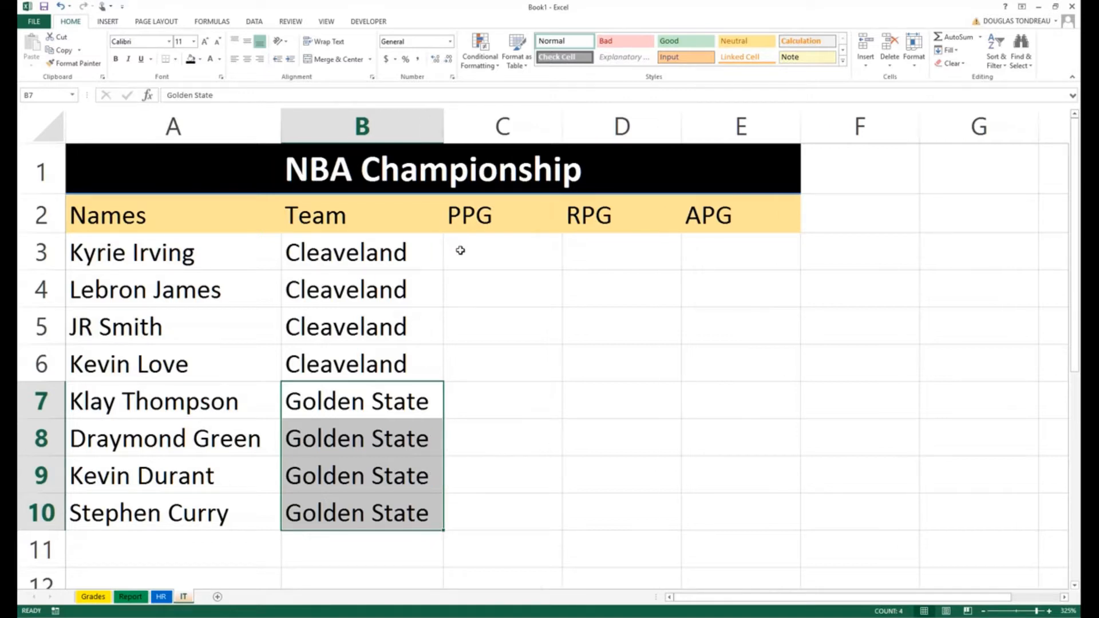
scroll(458, 248, "down", 2, "ctrl")
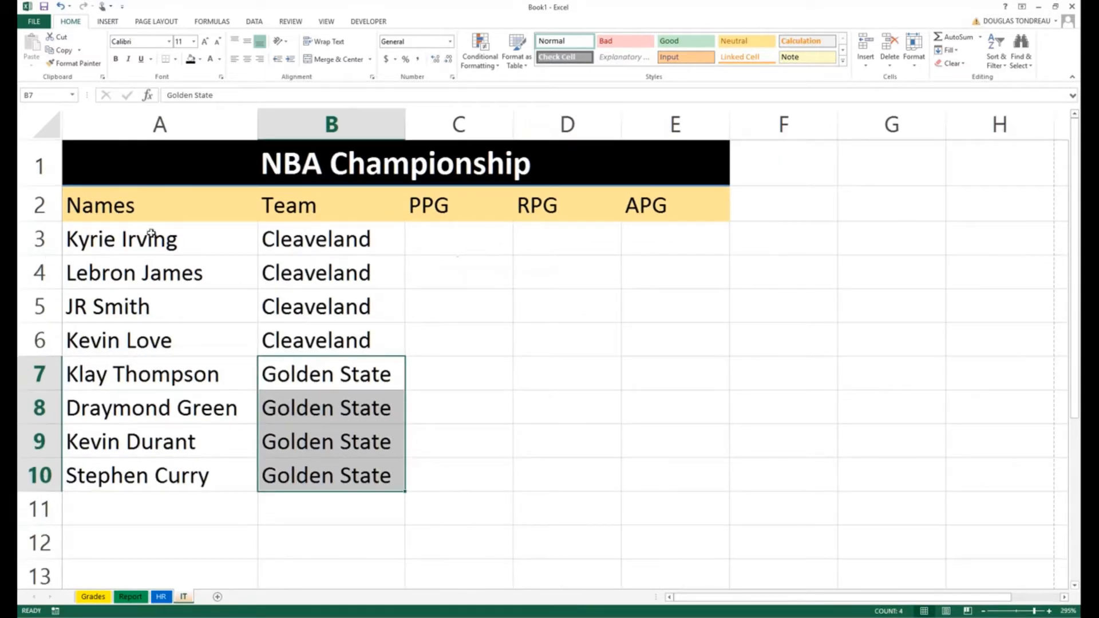
left_click(460, 421)
left_click(466, 227)
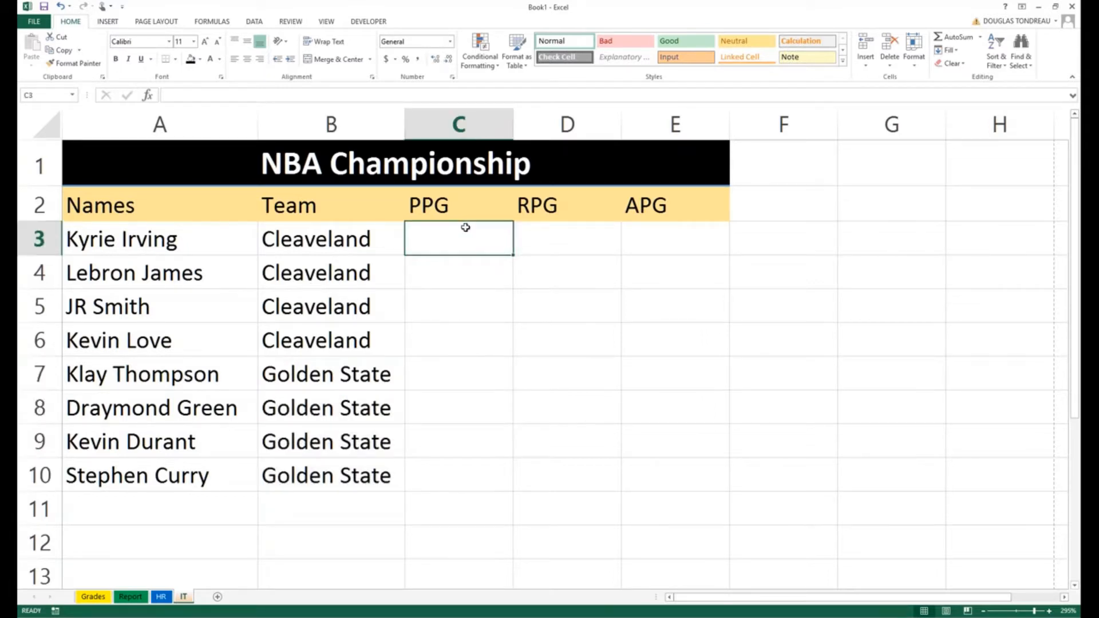
Step: Enter 1, 2 and 3 in C3, D3 and E3
type("1")
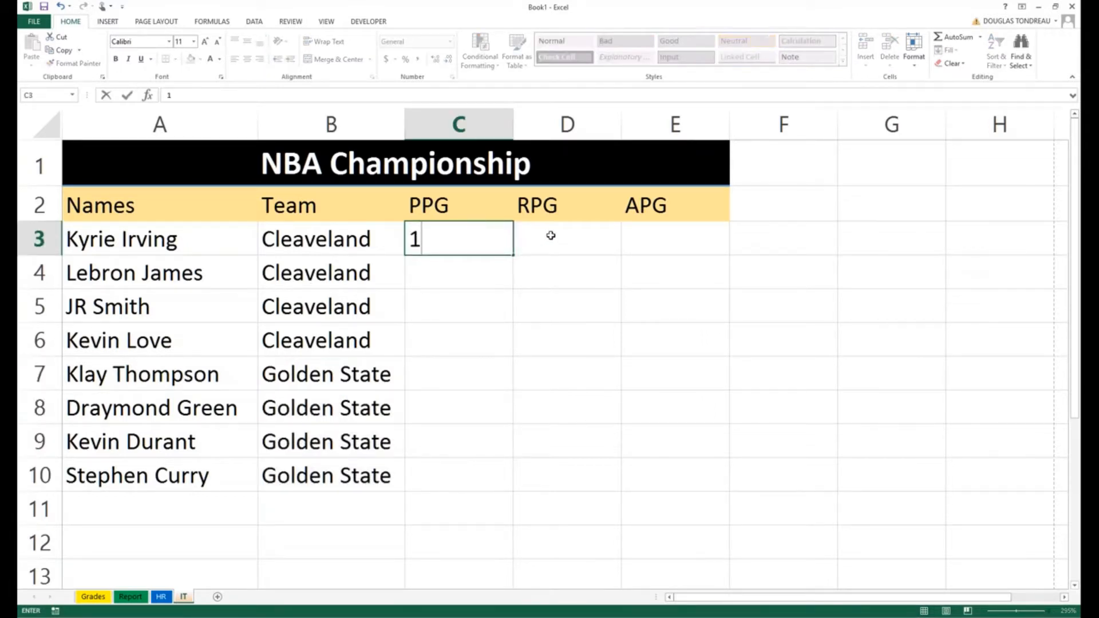
left_click(551, 235)
type("2")
left_click(651, 226)
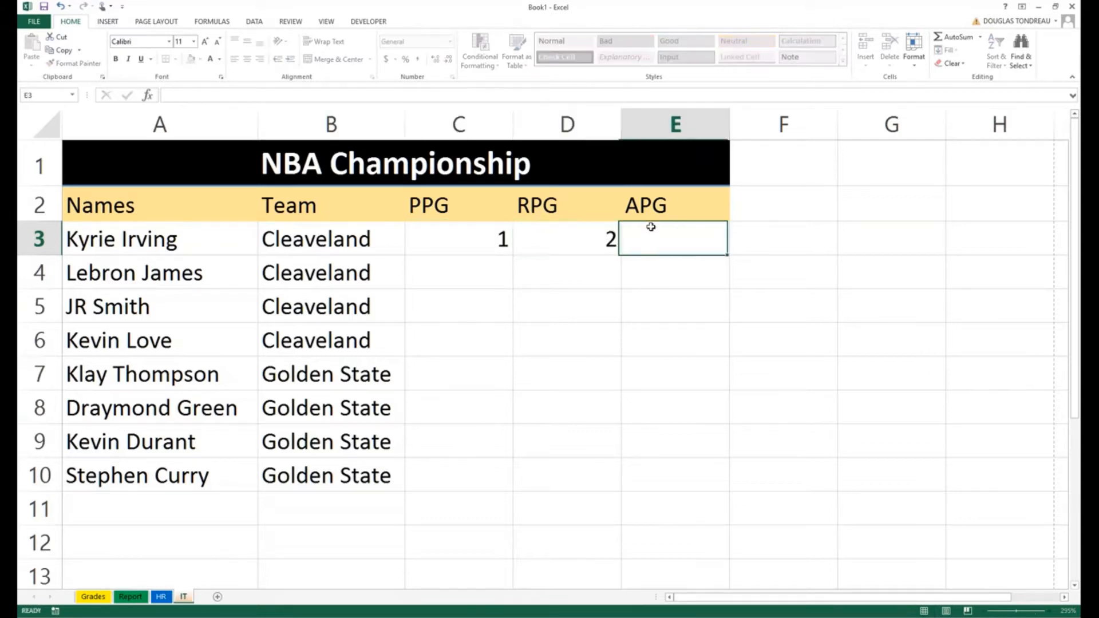
type("3")
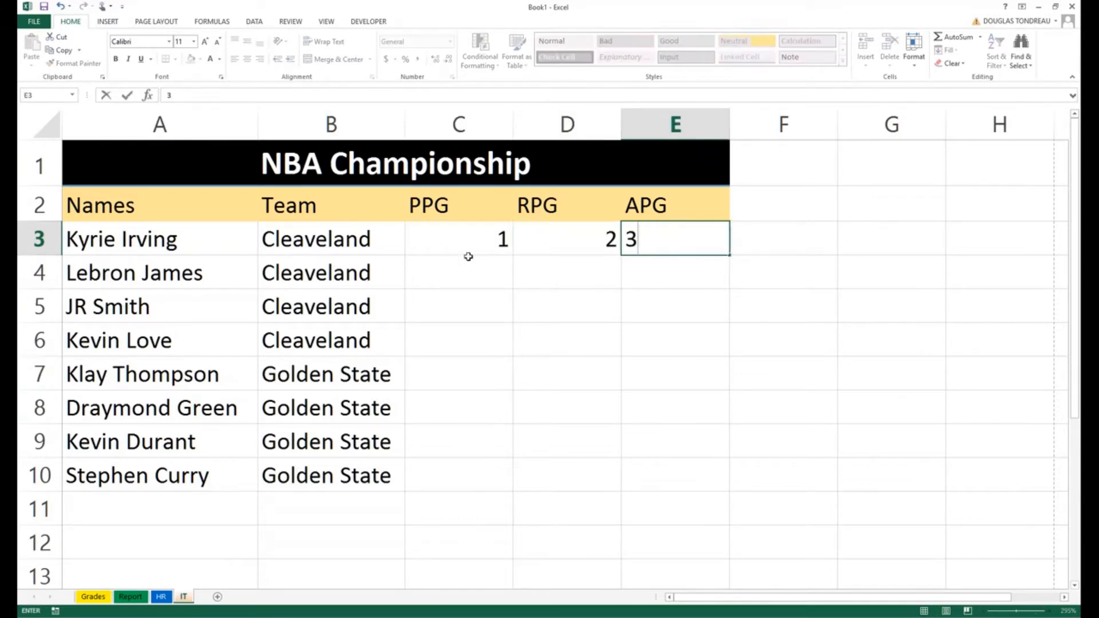
left_click(474, 283)
Step: Fill the 1, 2 and 3 down columns C, D and E to row 10
left_click(496, 241)
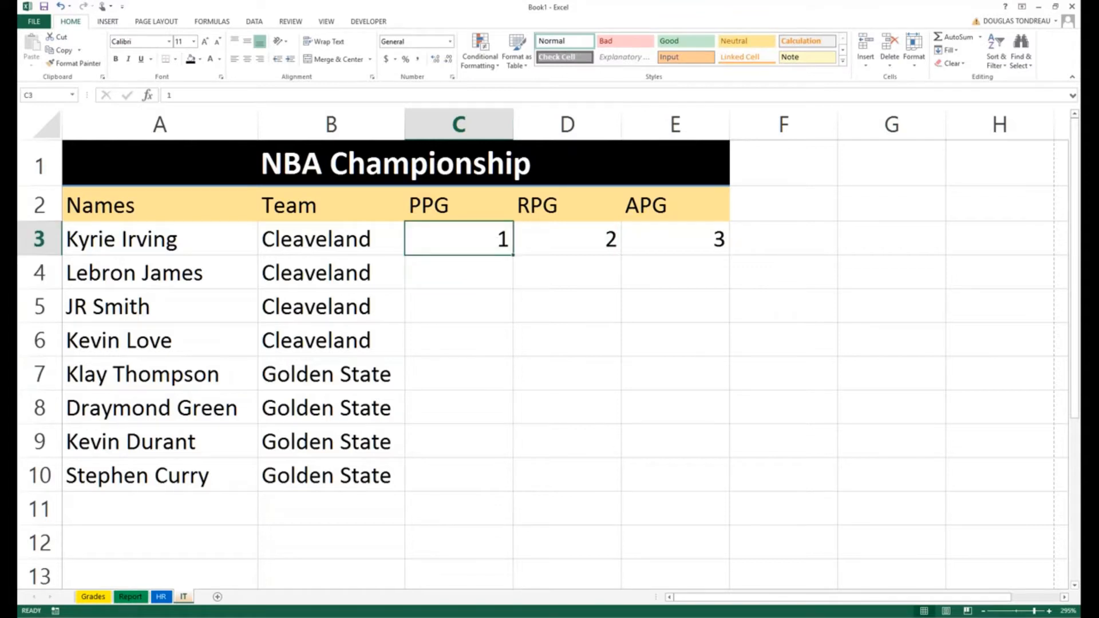
left_click_drag(513, 255, 514, 491)
left_click(612, 252)
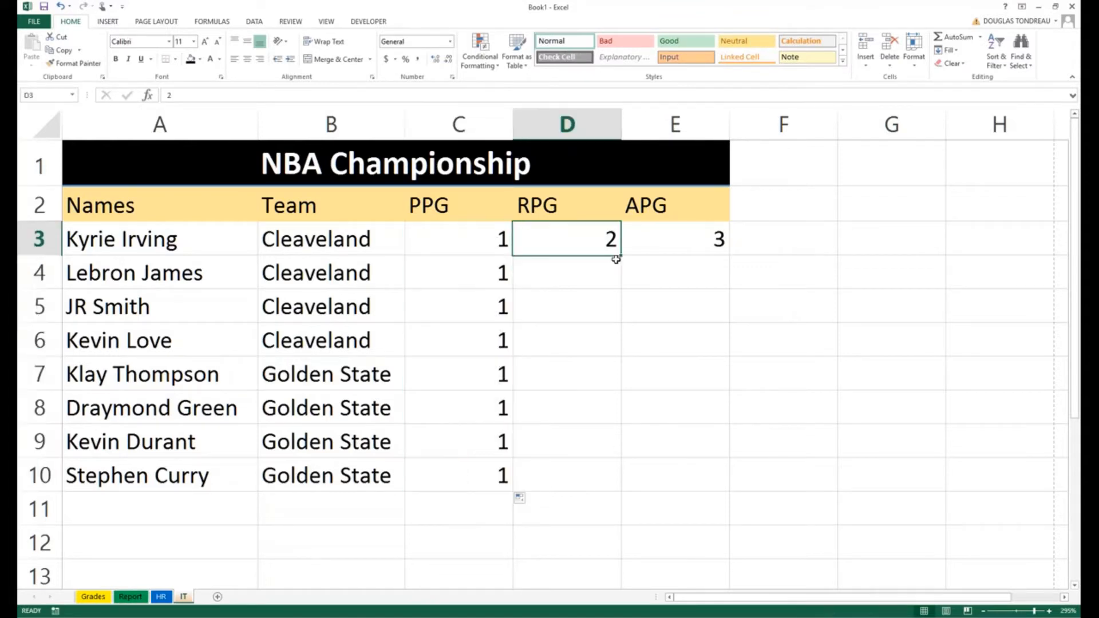
left_click_drag(623, 258, 599, 481)
left_click(636, 239)
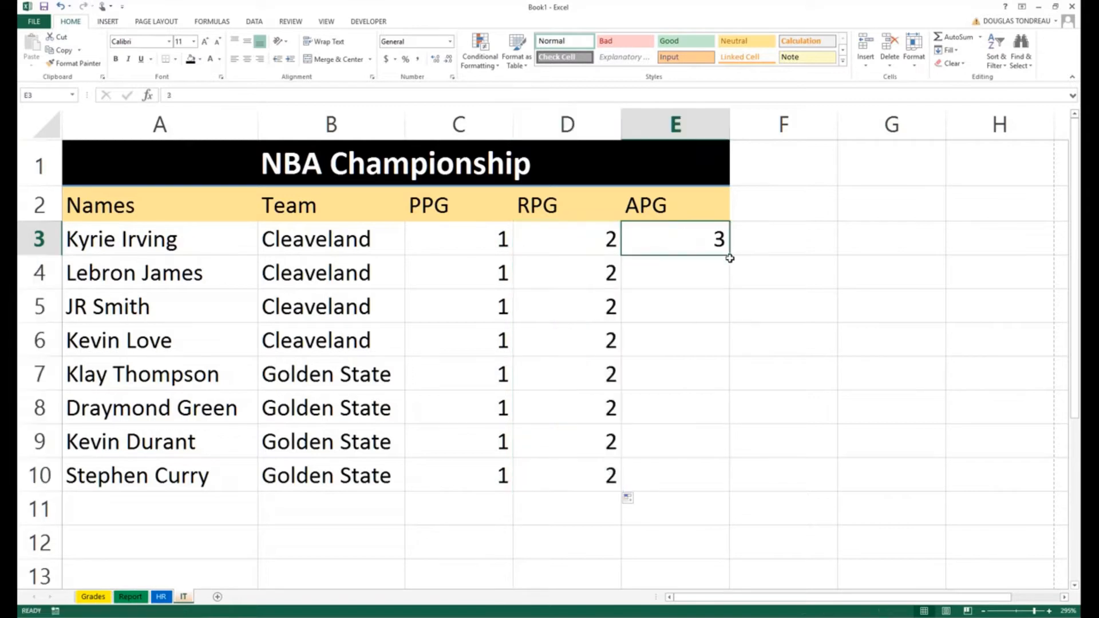
left_click_drag(730, 259, 706, 472)
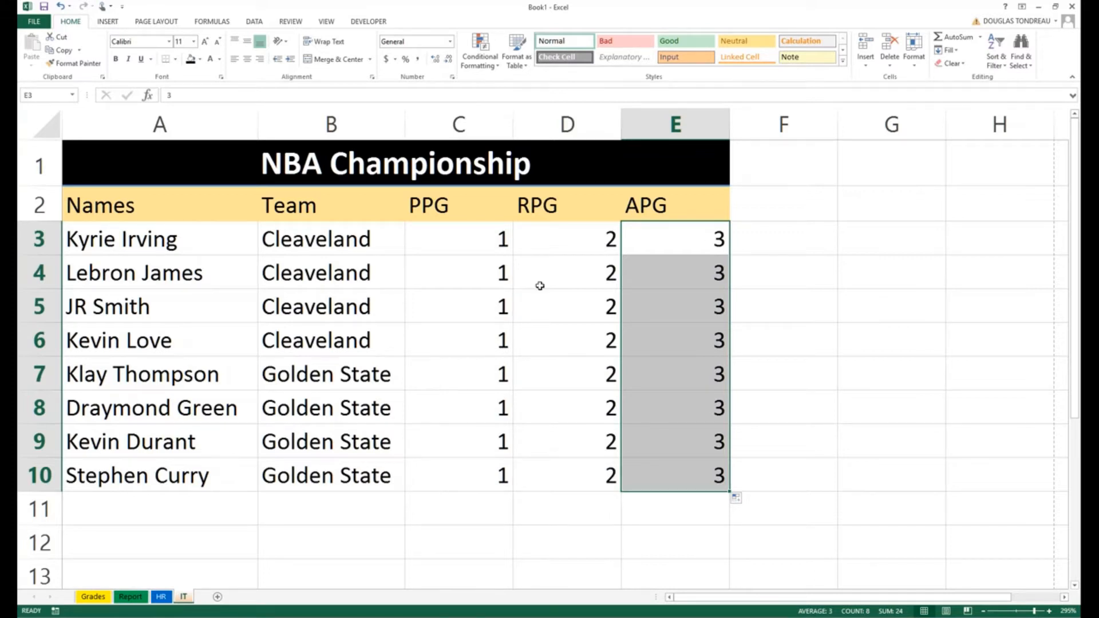
Step: Check the copied 1s in column C, rows 3 to 10
left_click(442, 252)
left_click(444, 272)
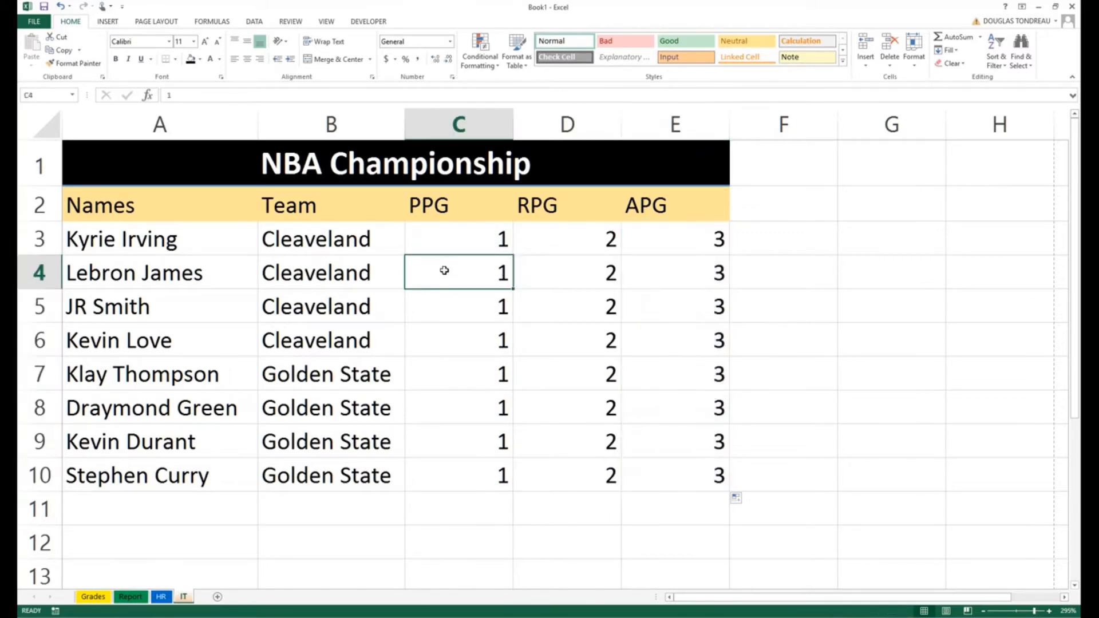
left_click(456, 313)
left_click(453, 341)
left_click(447, 375)
left_click(444, 417)
left_click(449, 442)
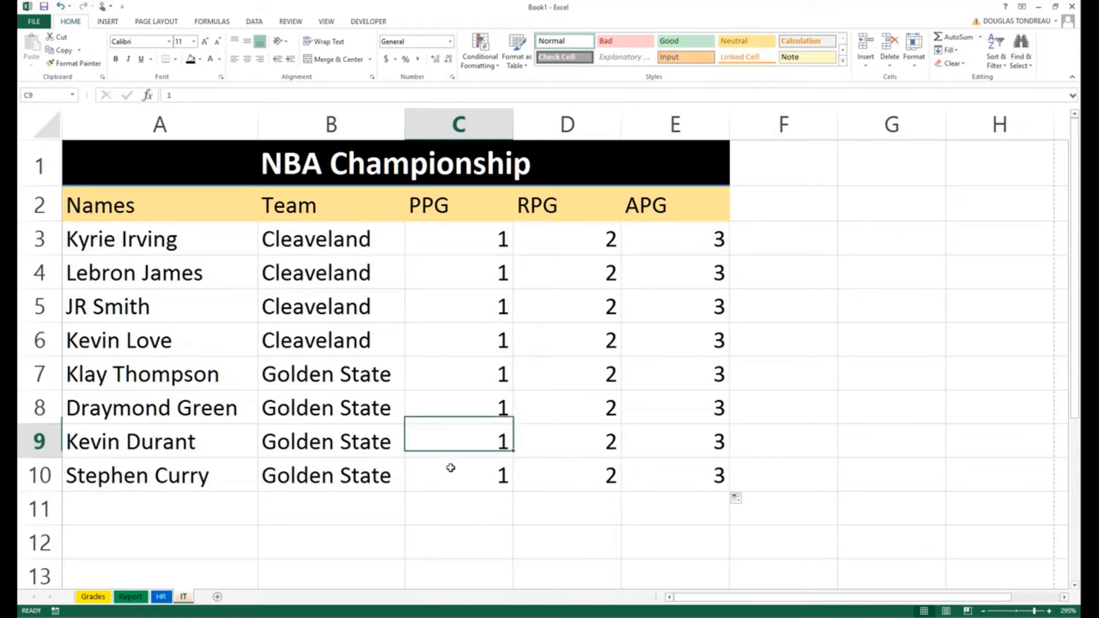
left_click(446, 477)
left_click(479, 240)
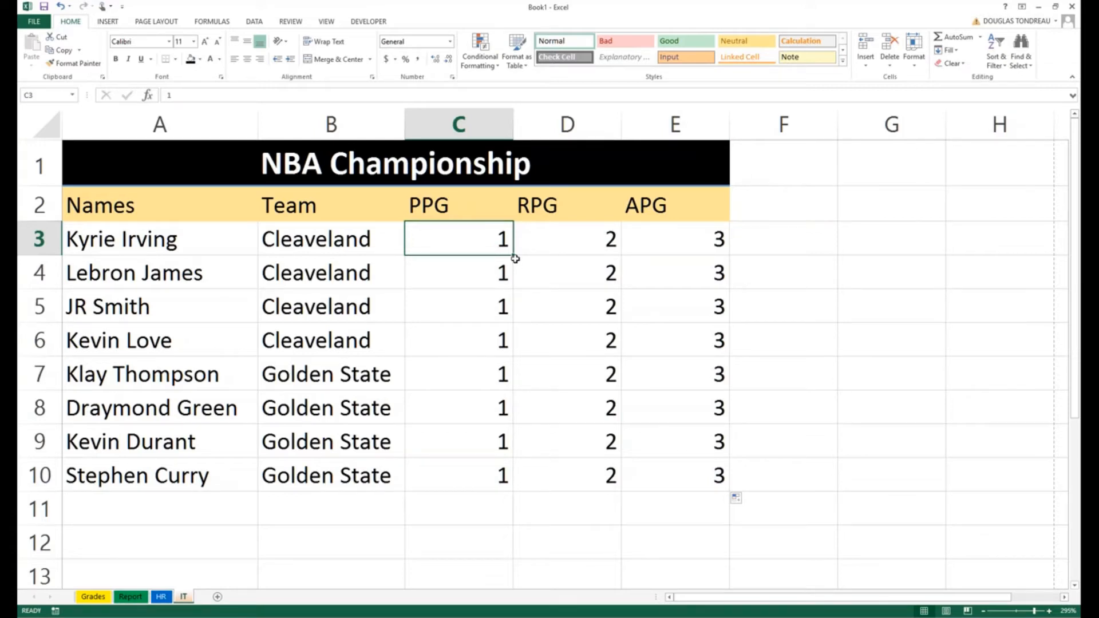
Step: Fill PPG down as a 1–8 series and RPG as a 2–9 series to row 10
left_click_drag(516, 259, 520, 395)
left_click_drag(504, 465, 504, 475)
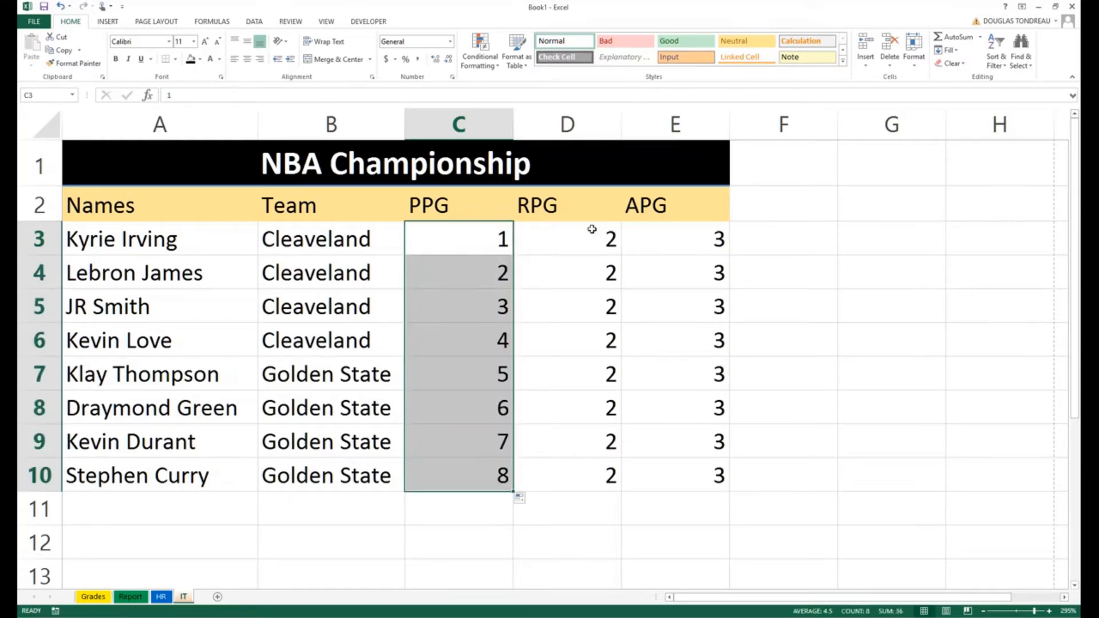
left_click(604, 250)
left_click_drag(621, 255, 610, 485)
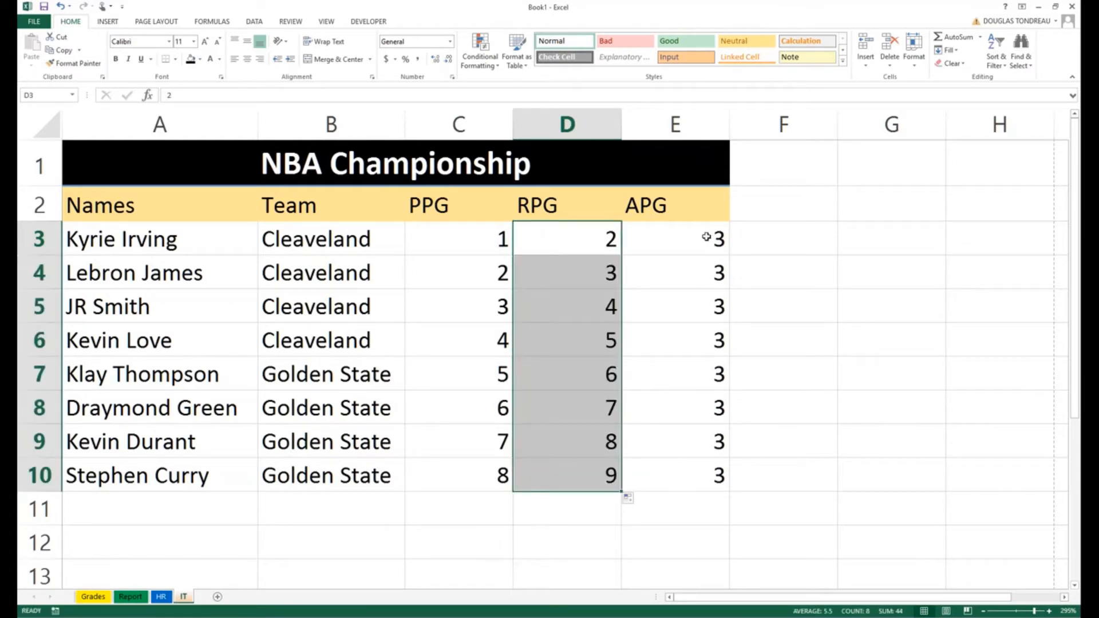
Step: Fill APG down as a 3–10 series, then undo the fills below the first row
left_click(704, 238)
left_click_drag(729, 254, 727, 487)
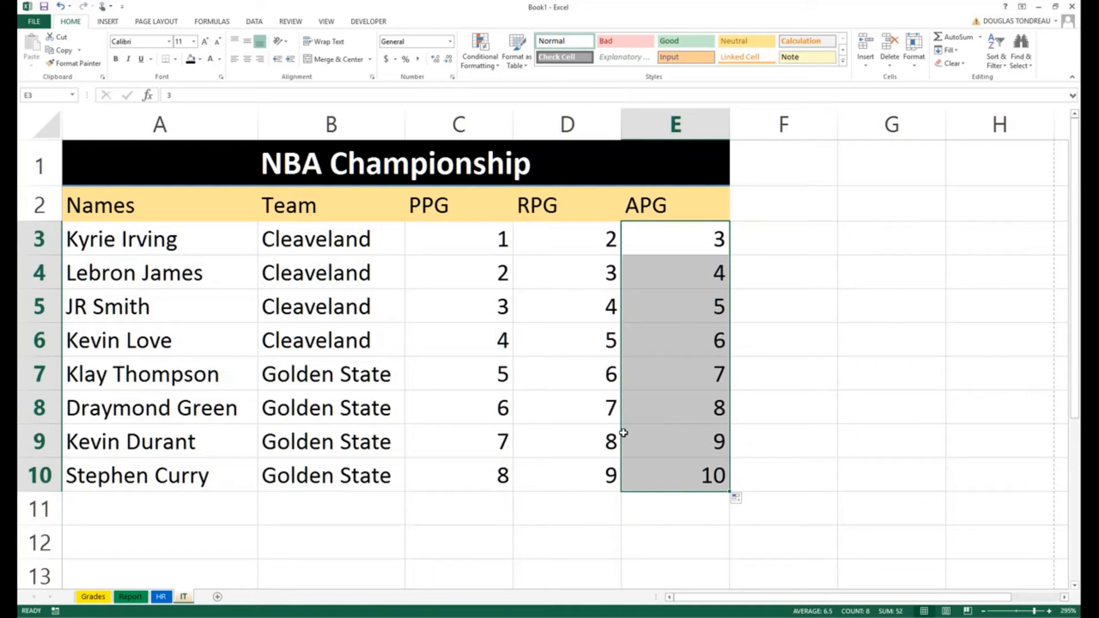
key("ctrl+z")
key("ctrl+z")
key("ctrl+z")
key("ctrl+z")
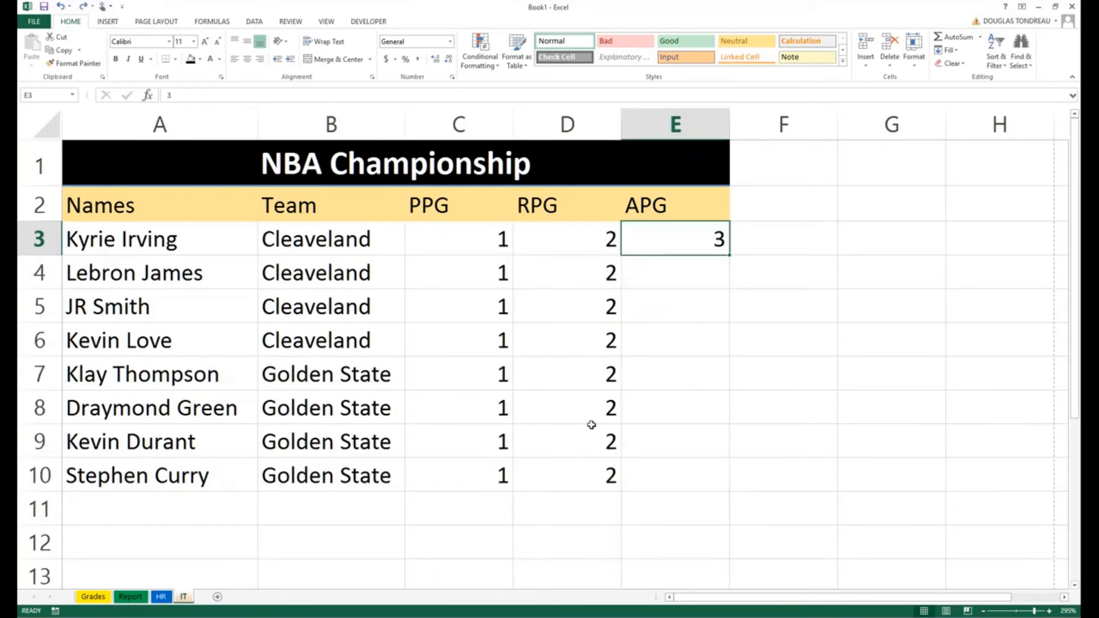
key("ctrl+z")
key("ctrl+z")
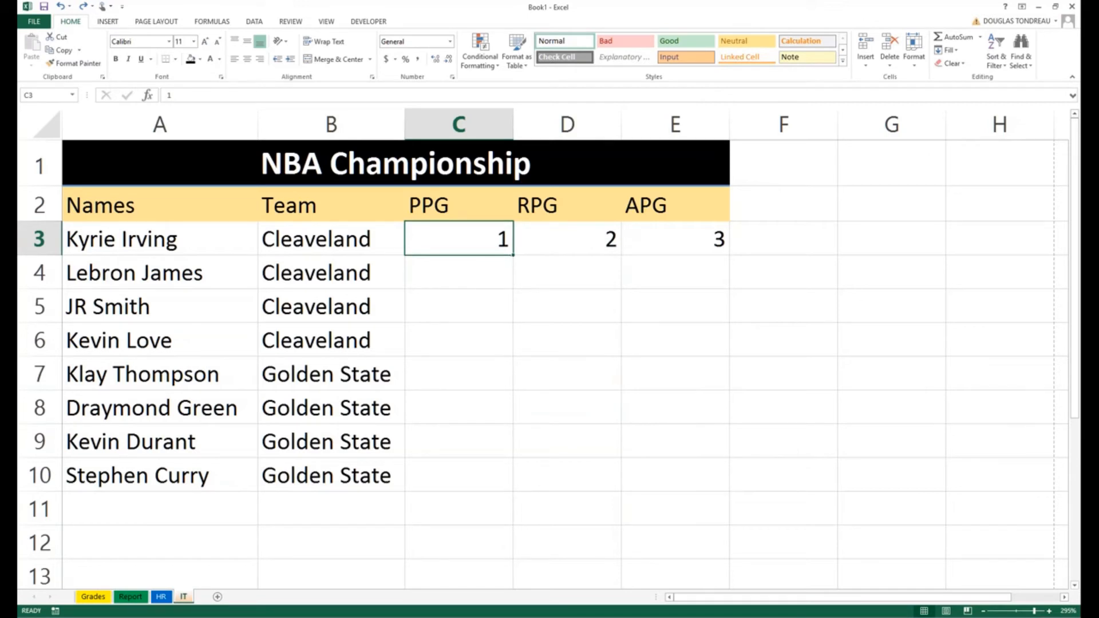
Step: Ctrl-drag C3's fill handle to fill PPG with a 1–8 series through row 10
mouse_move(513, 255)
left_mouse_down()
mouse_move(516, 281)
mouse_move(517, 256)
left_mouse_up()
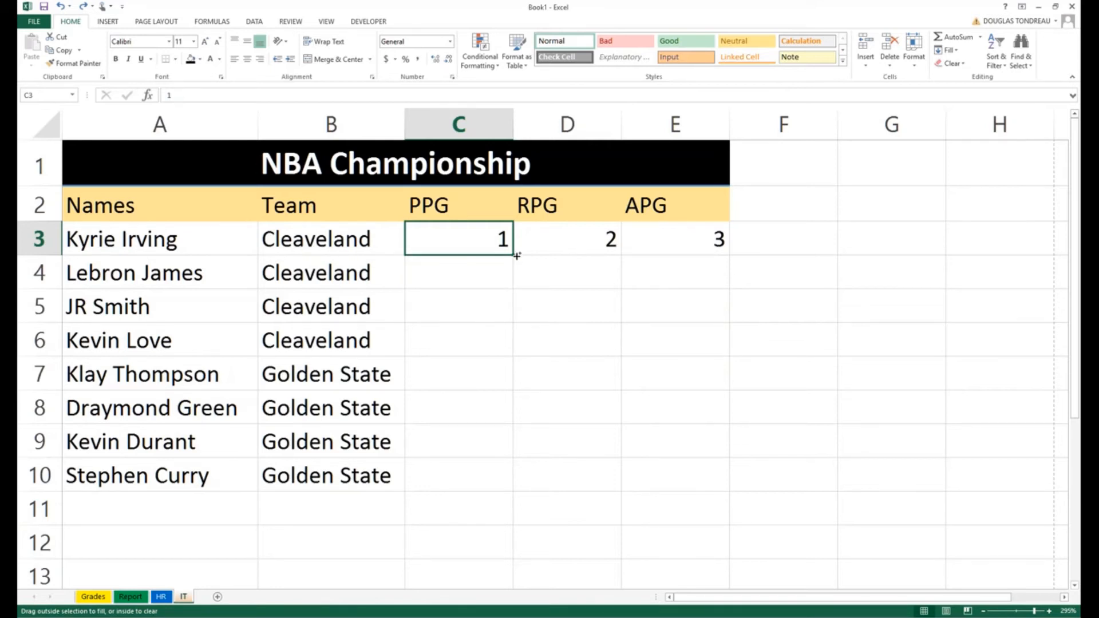
key("ctrl")
left_click_drag(513, 255, 504, 484)
Step: Copy the 2 down the RPG column, then undo everything so PPG, RPG and APG are blank
left_click(588, 236)
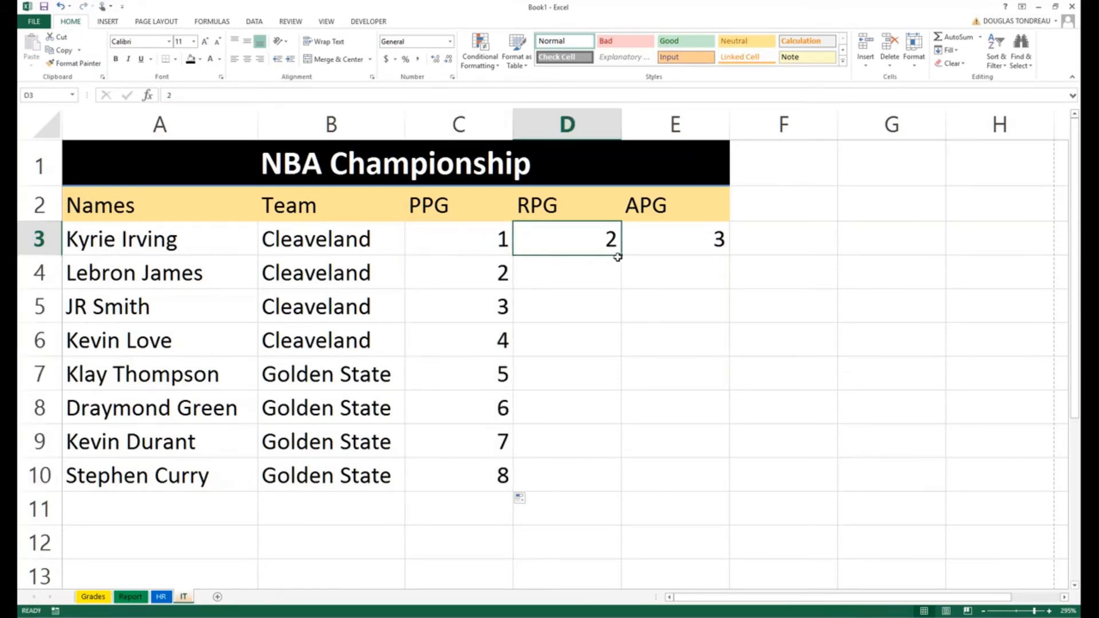
left_click_drag(624, 265, 625, 490)
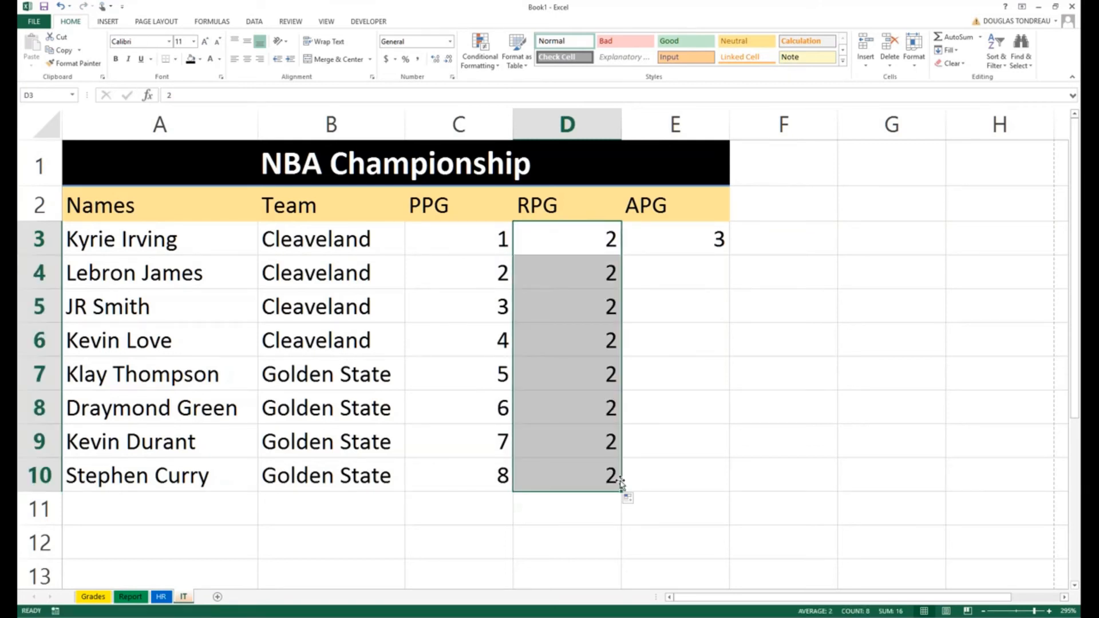
mouse_move(622, 484)
left_mouse_down()
mouse_move(616, 248)
mouse_move(601, 485)
left_mouse_up()
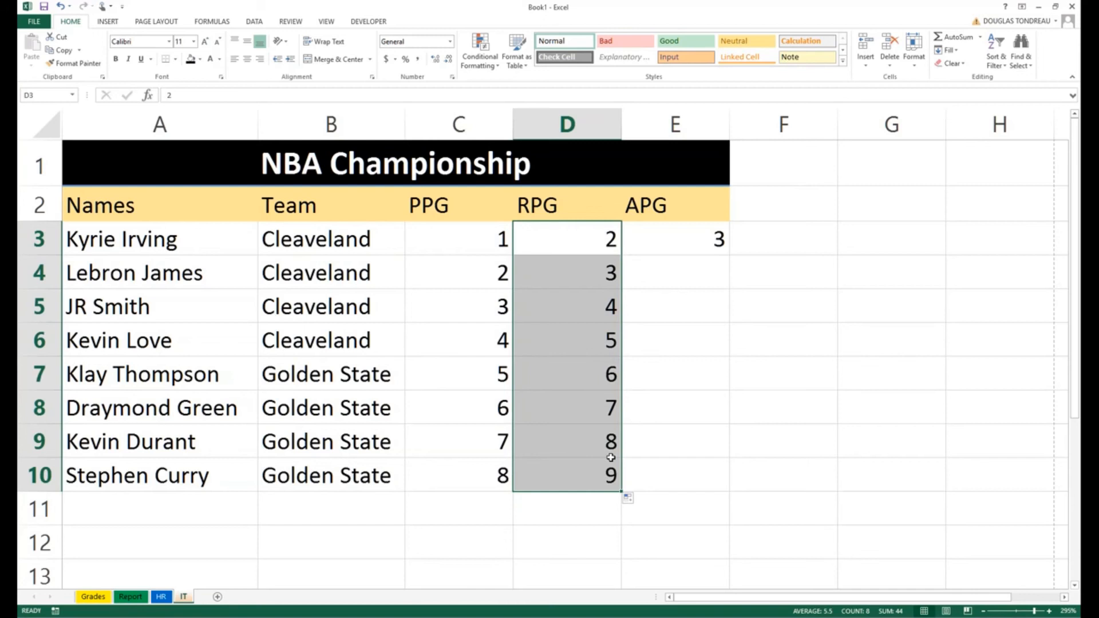
key("ctrl+z")
key("ctrl+z")
key("ctrl+z")
key("ctrl+z")
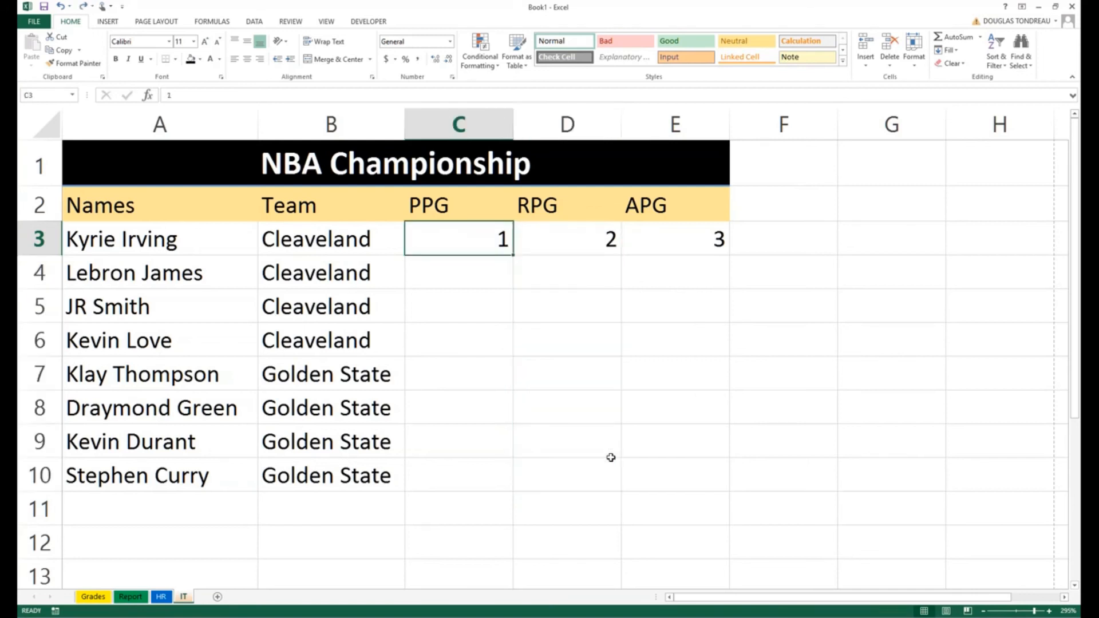
key("ctrl+z")
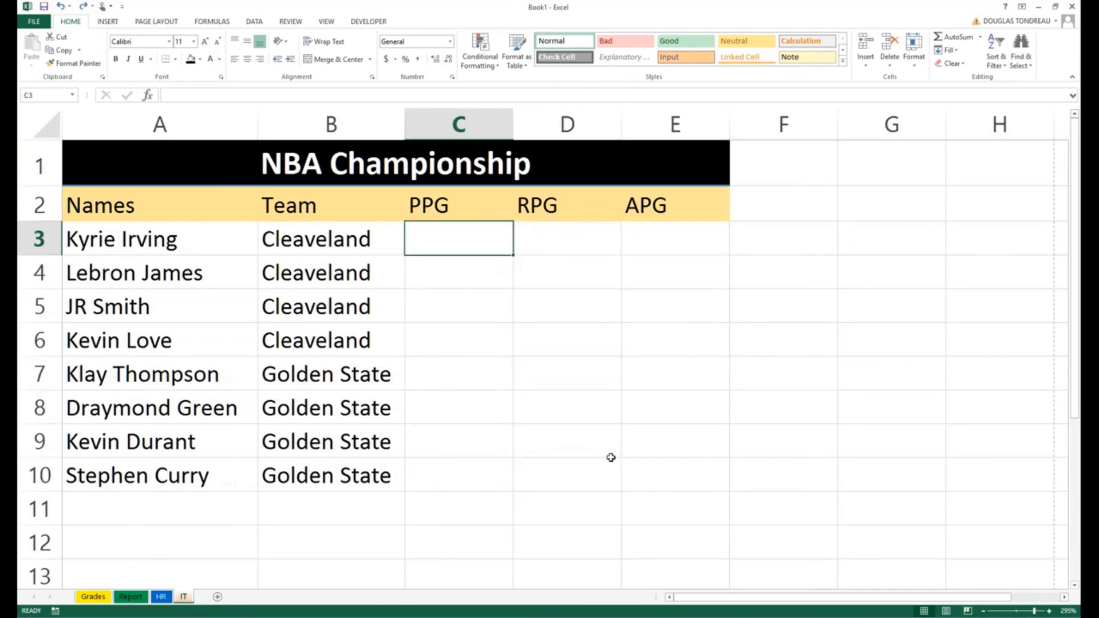